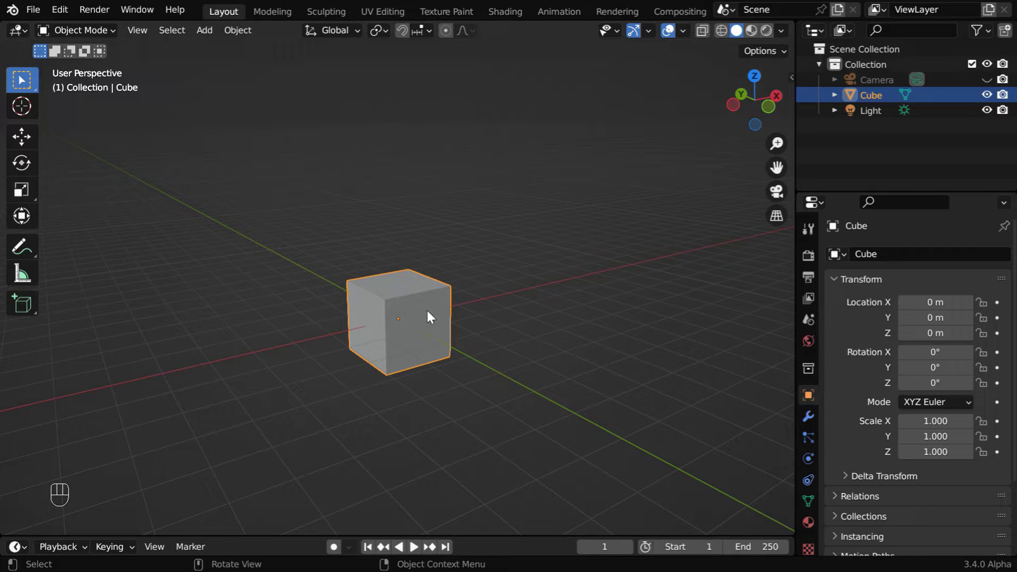
- Set the cube's Z scale to 2.5 and its Z location to 2.5 m
click(936, 451)
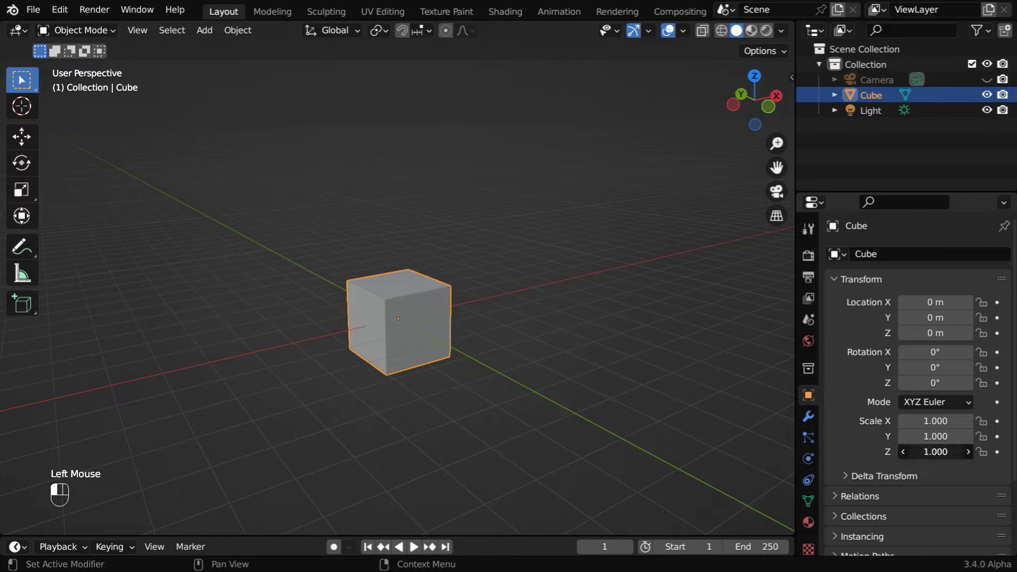
text(2.5)
key(Return)
click(949, 333)
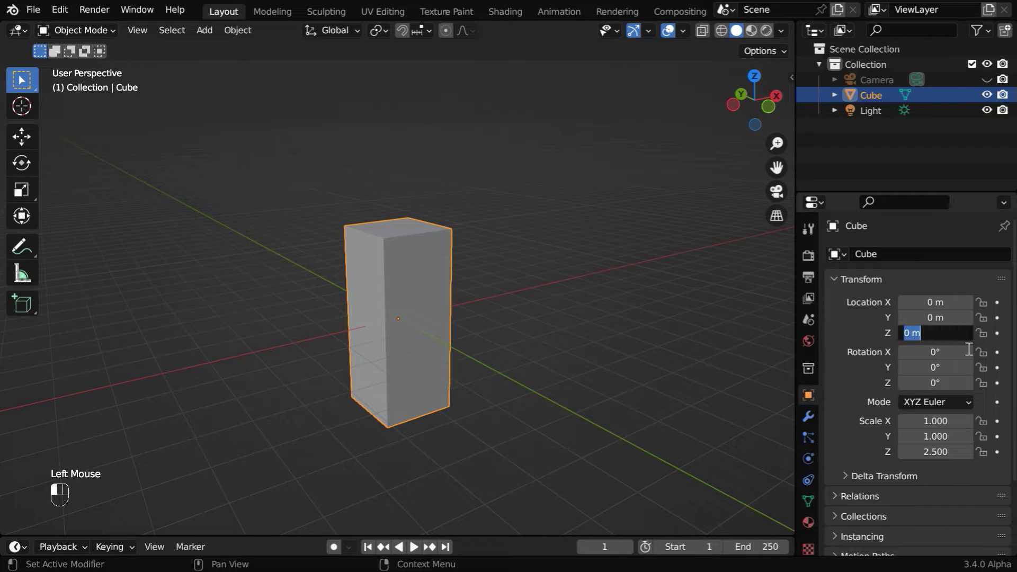
text(2.5)
key(Return)
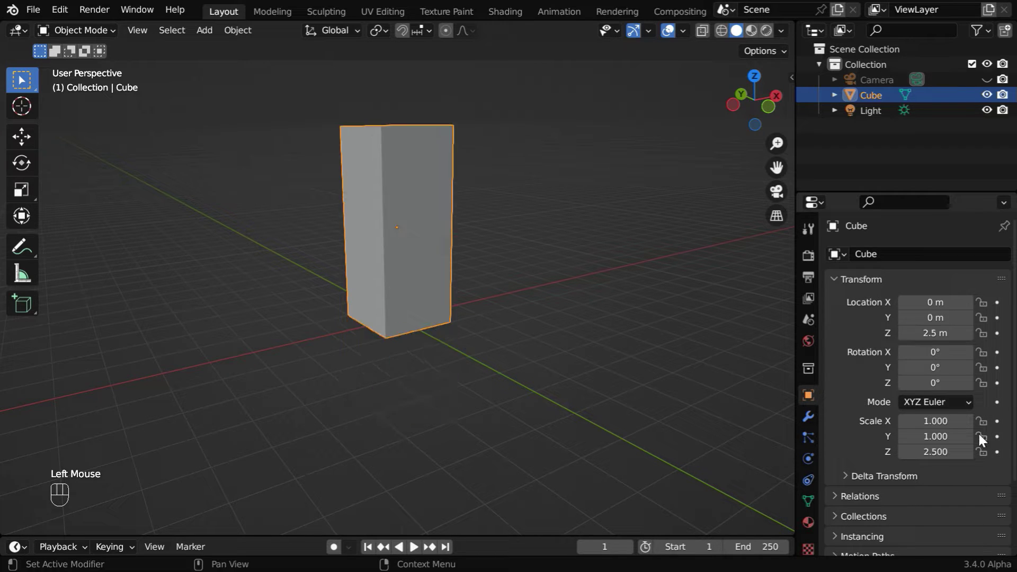
- Set the block's Y scale to 0.7
key(KP_Decimal)
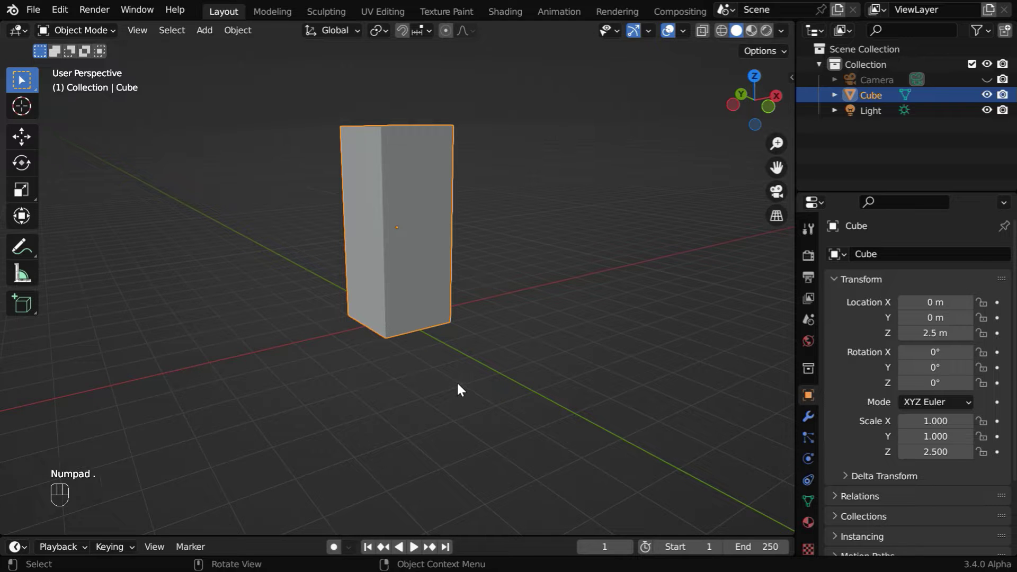
ctrl+middle_drag(448, 302, 432, 329)
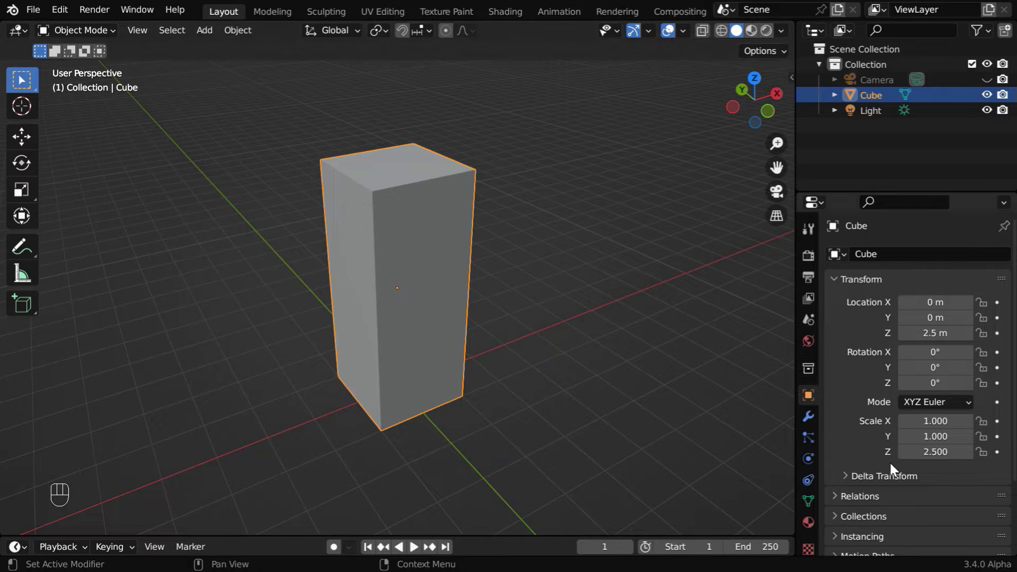
click(936, 436)
key(BackSpace)
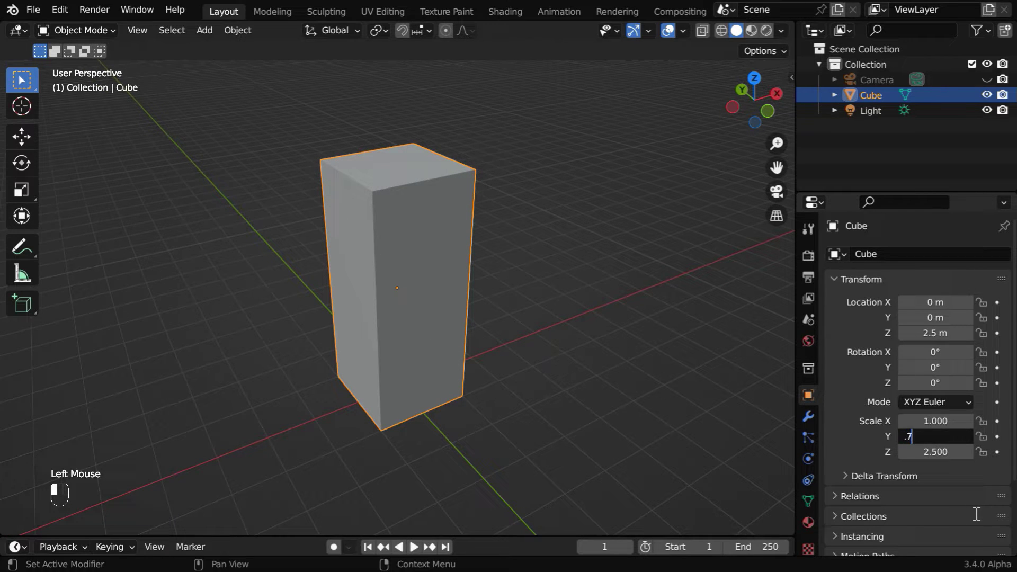
text(.7)
key(Return)
- Duplicate the block and move the copy 5 m along the global X axis
mouse_move(530, 416)
middle_down()
mouse_move(488, 385)
mouse_move(538, 402)
mouse_move(542, 423)
middle_up()
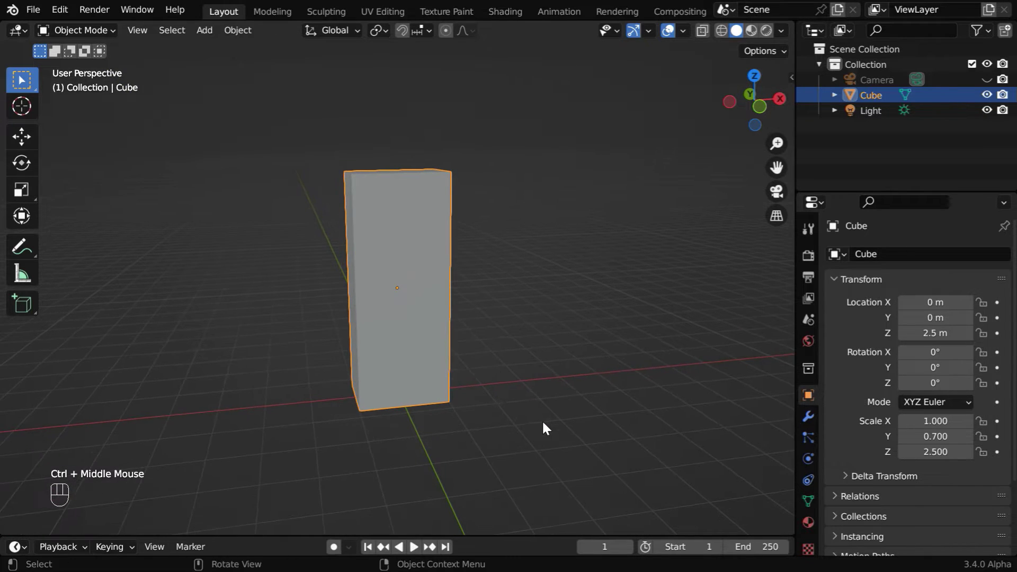
key(shift+d)
text(g)
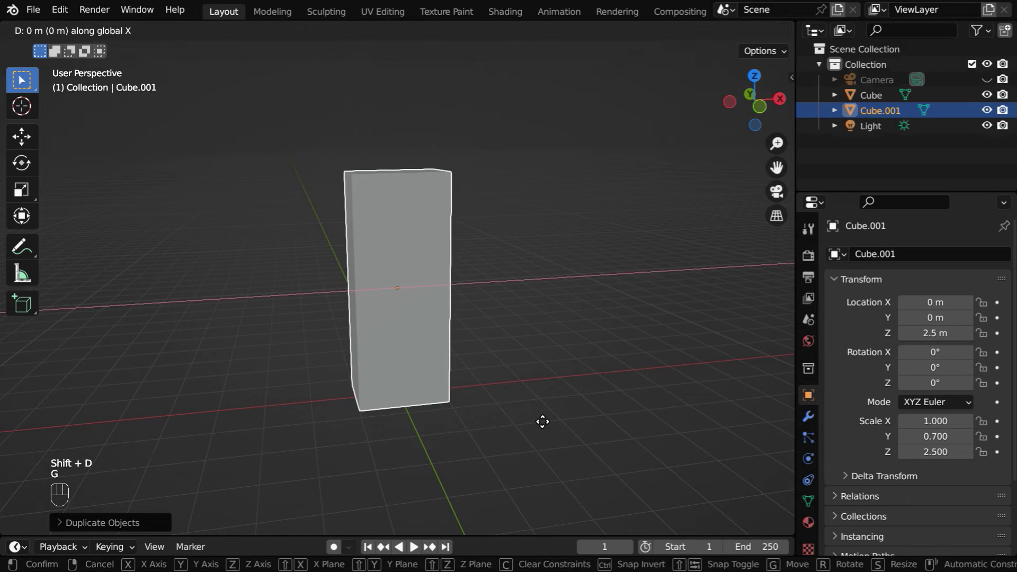
text(5)
key(Return)
- Duplicate the block at X 5 m and move the new copy -10 m along the global X axis
key(shift+d)
click(542, 422)
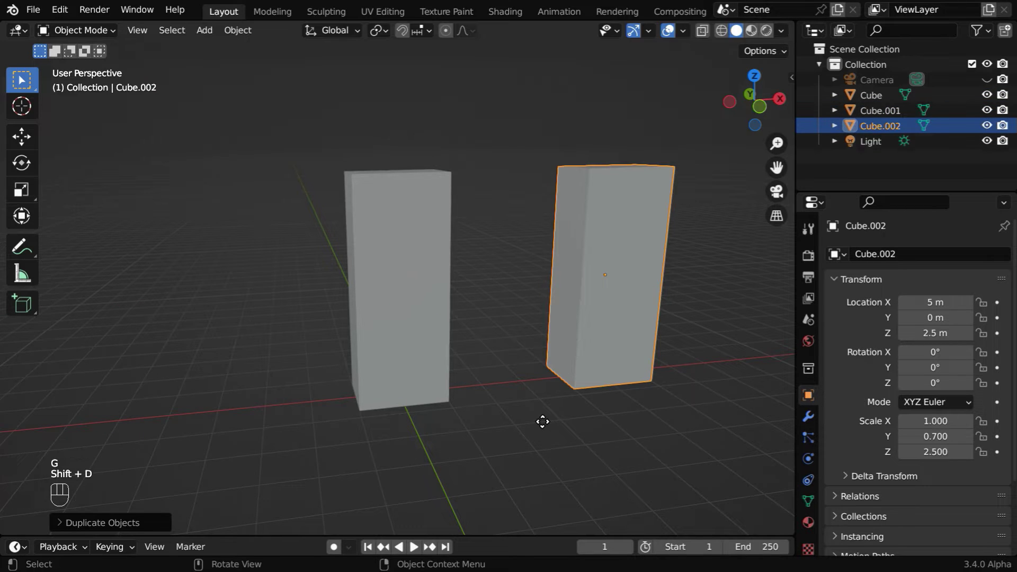
text(g)
text(-10)
key(Return)
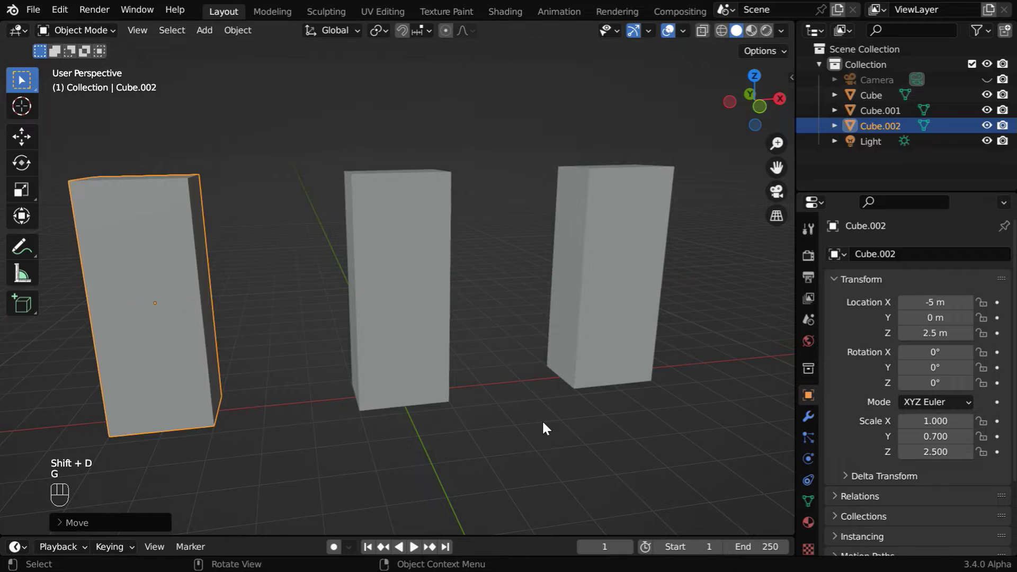
- Set the Z scale of the block at X -5 m to 2.1 and its Z location to 2.1 m
ctrl+middle_drag(291, 332, 263, 315)
middle_drag(271, 355, 283, 391)
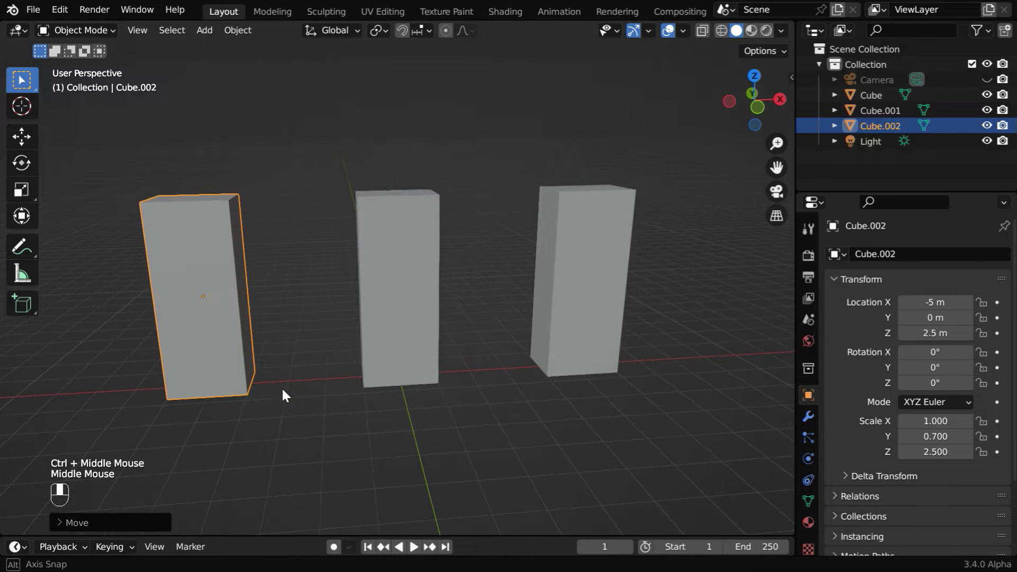
click(933, 452)
text(2.)
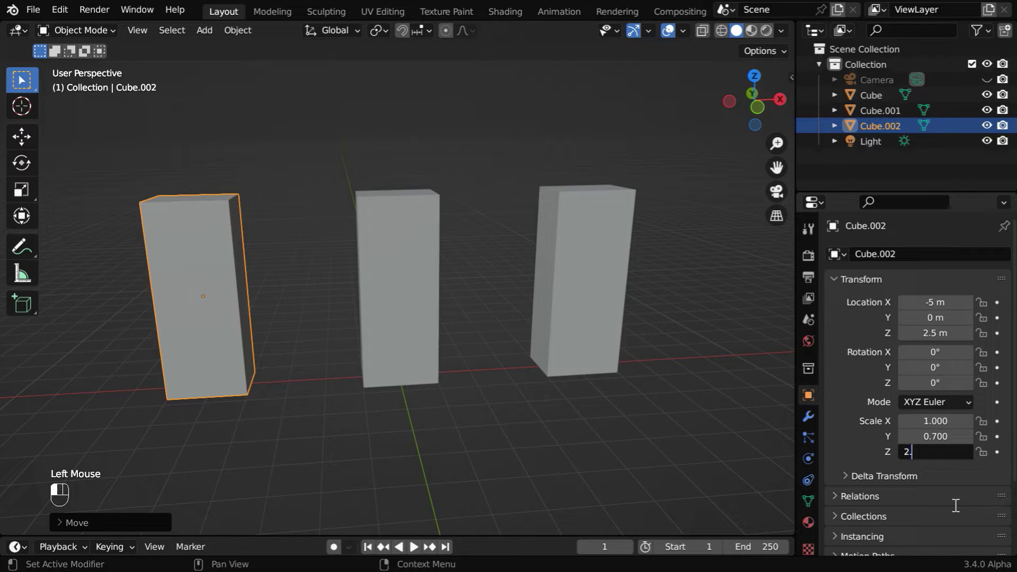
text(1)
key(Return)
double_click(941, 335)
text(2)
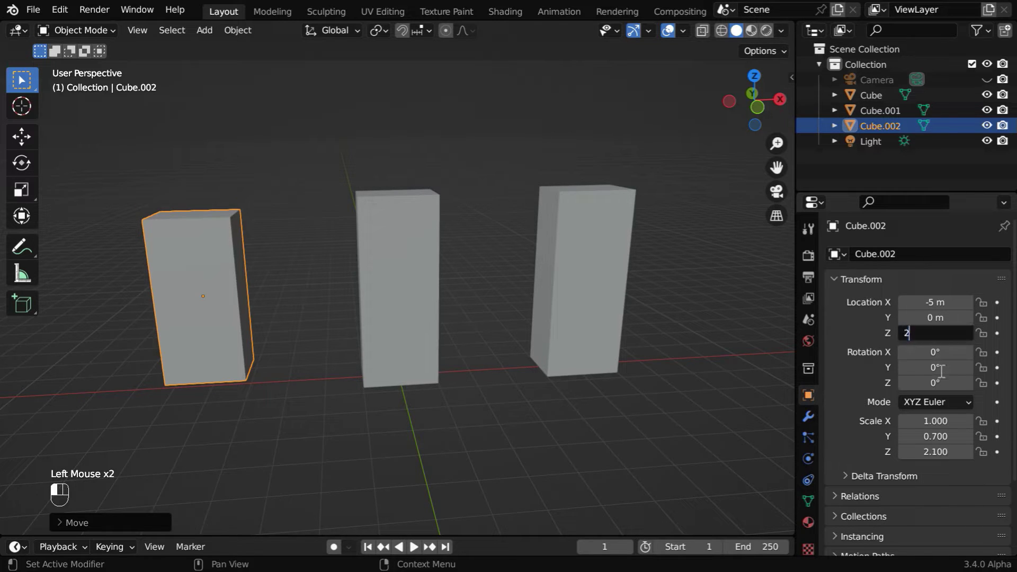
key(Return)
- Set the Z scale of the block at X 5 m to 3 and its Z location to 3 m
click(594, 284)
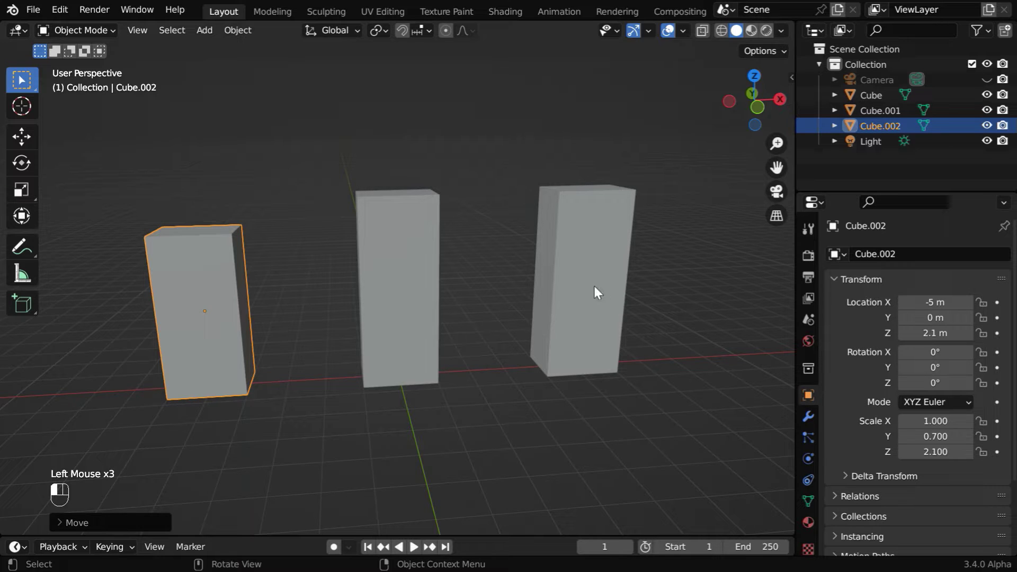
click(930, 452)
text(3)
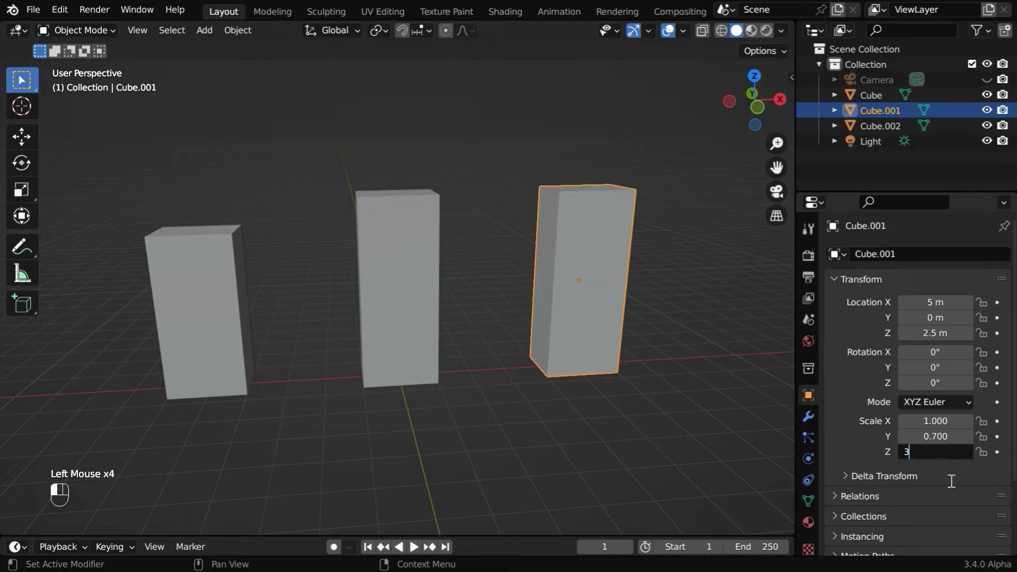
key(Return)
click(931, 334)
text(3)
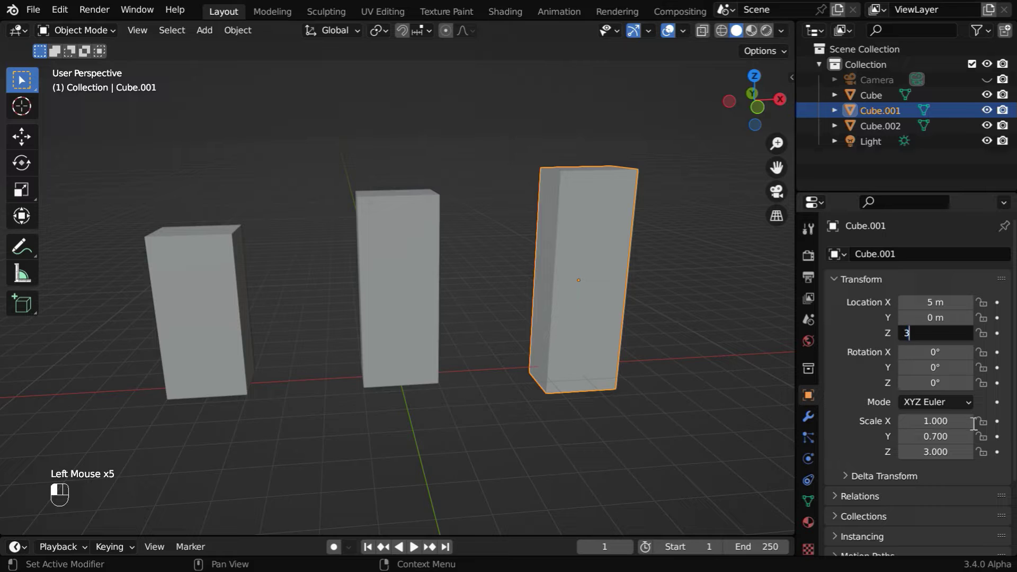
key(Return)
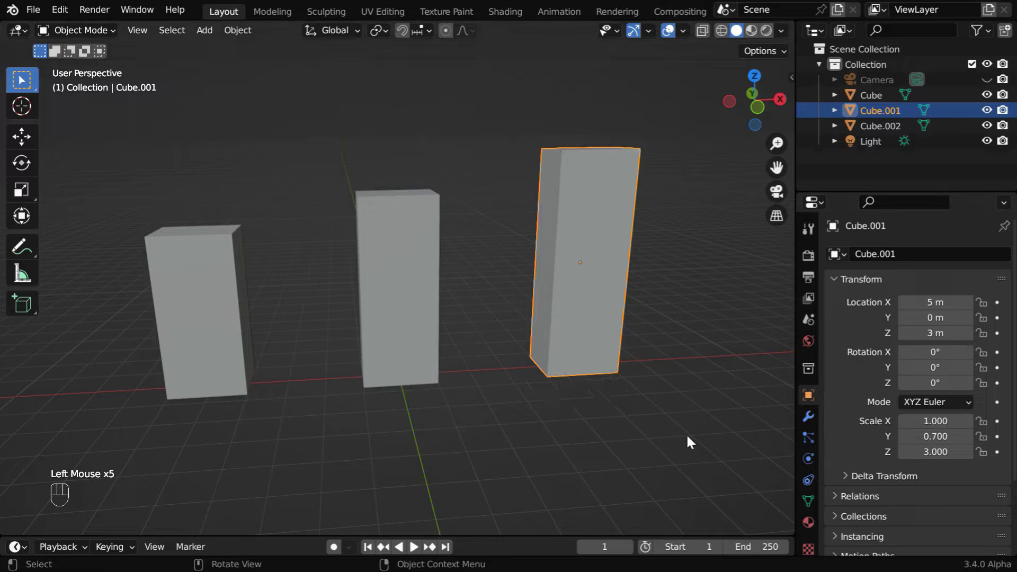
- Apply the scale of the middle block
click(408, 348)
ctrl+middle_drag(476, 407, 477, 377)
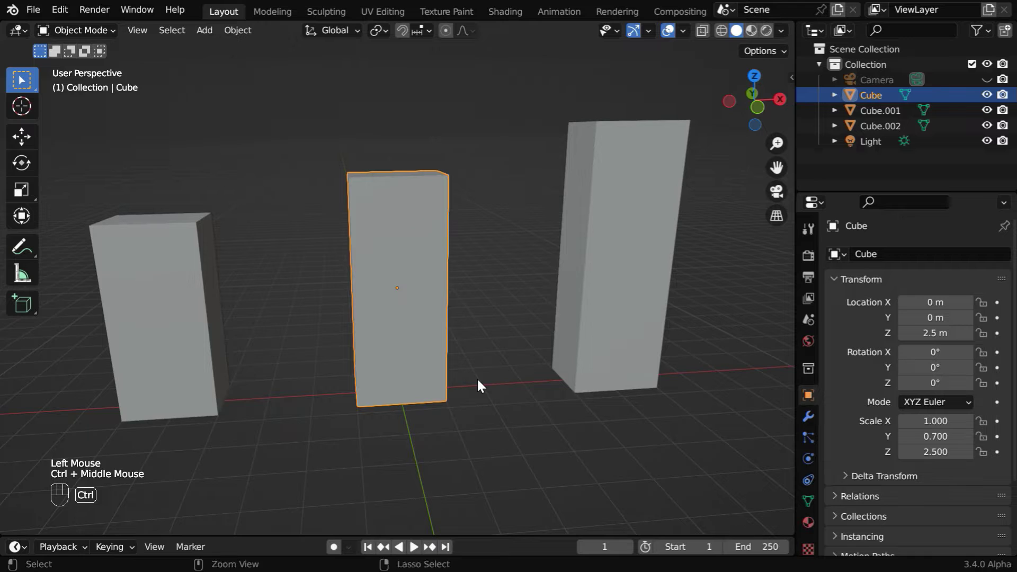
click(238, 30)
mouse_move(319, 109)
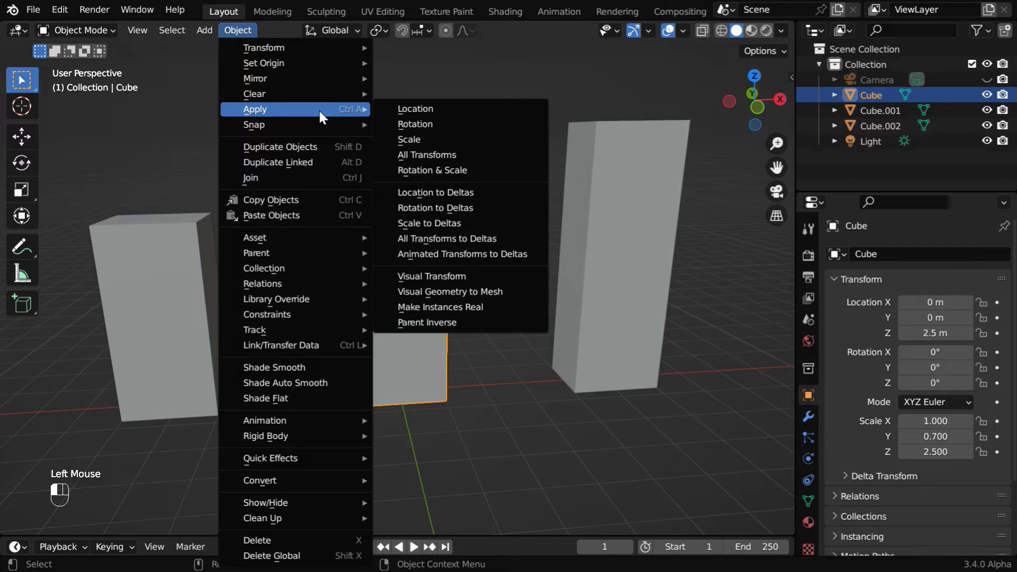
click(433, 140)
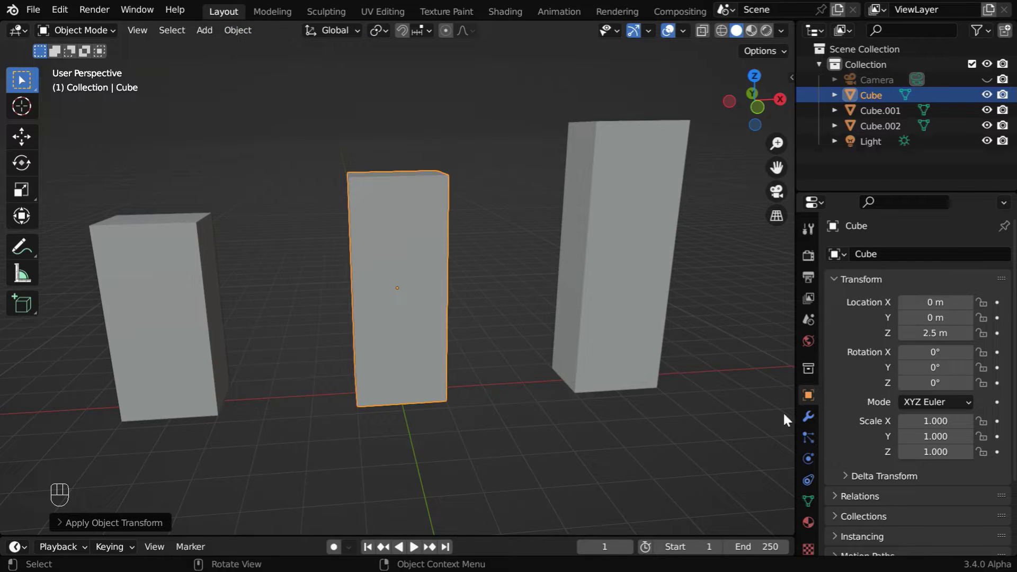
- Add a Bevel modifier with 5 segments to the middle block
click(808, 418)
click(851, 255)
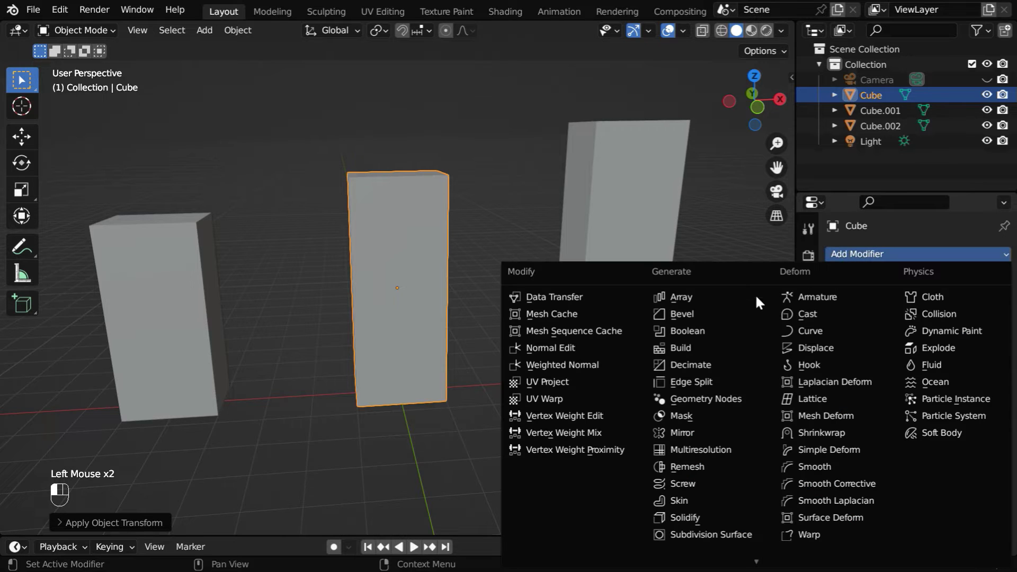
click(703, 315)
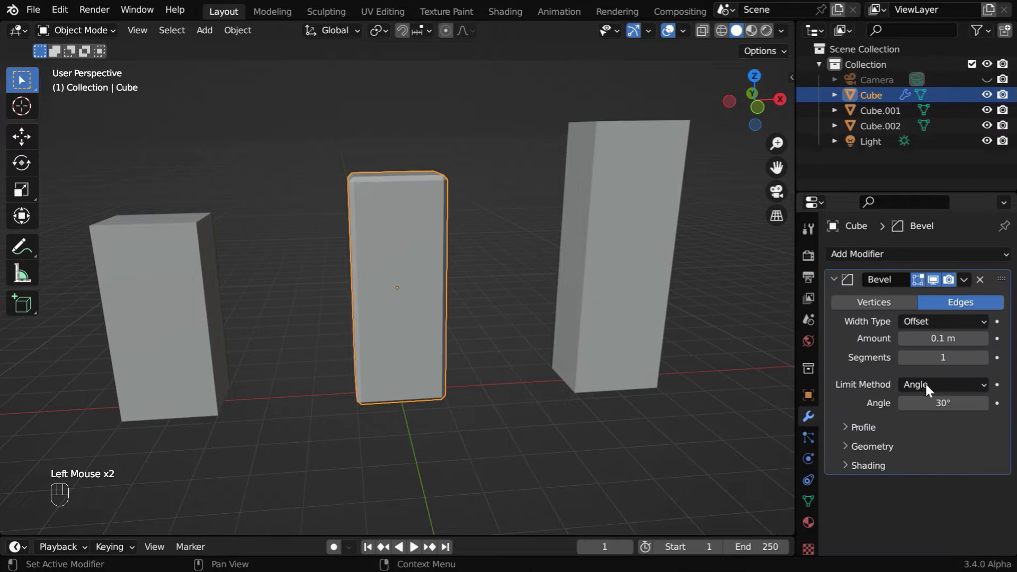
click(958, 354)
key(Return)
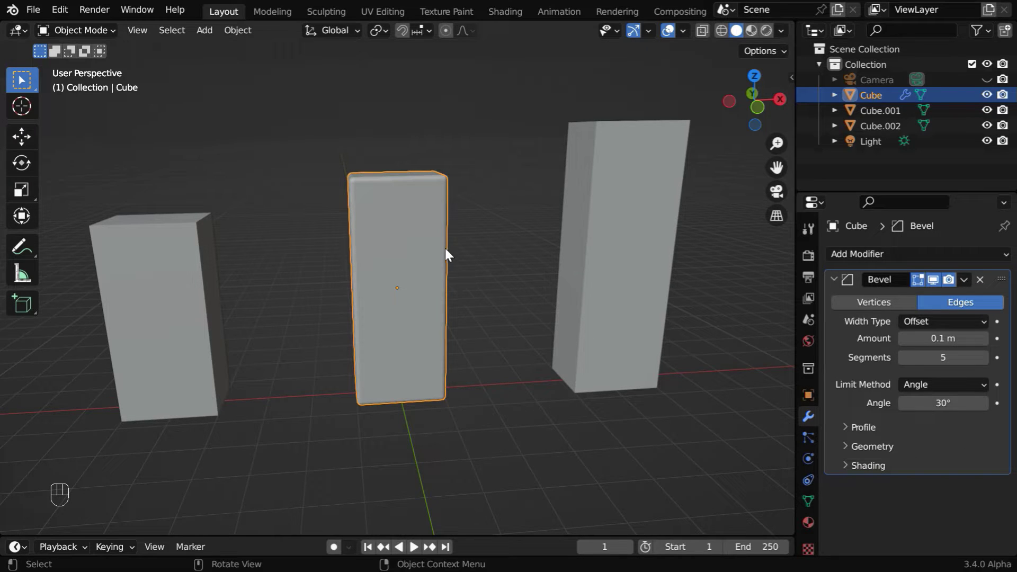
- Select the two outer blocks and apply their scale
click(612, 317)
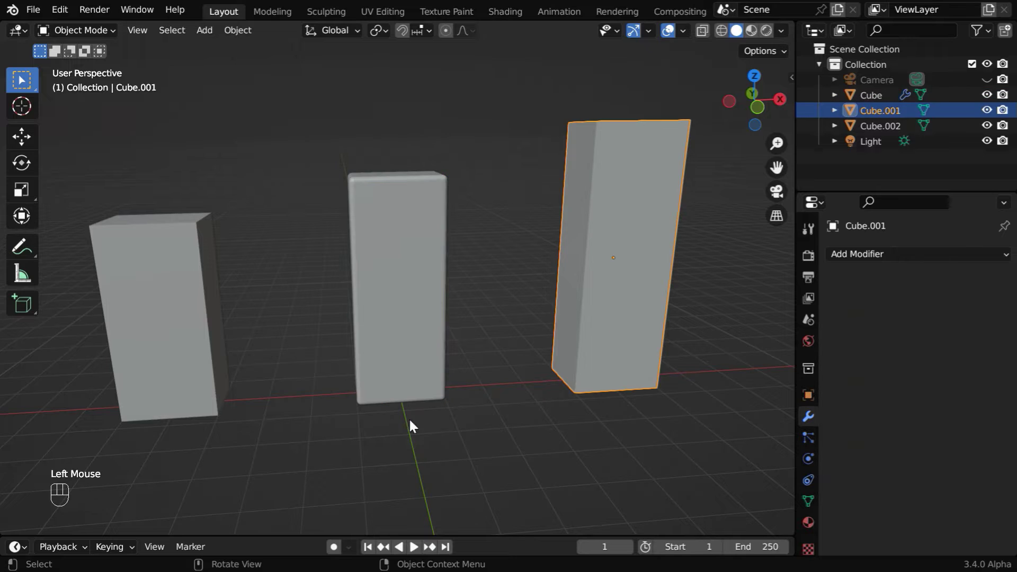
shift+click(190, 342)
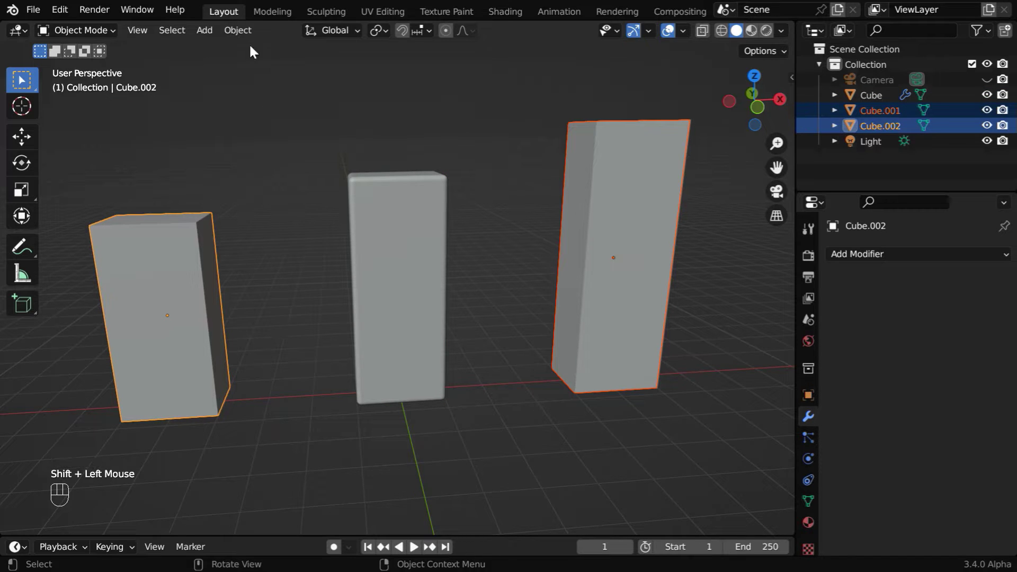
click(240, 32)
mouse_move(270, 111)
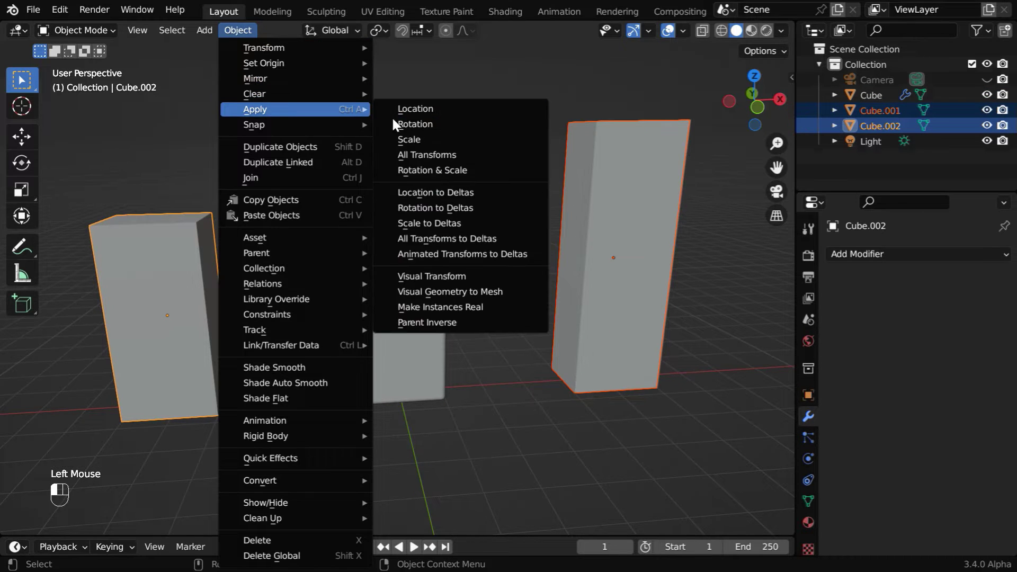
click(414, 137)
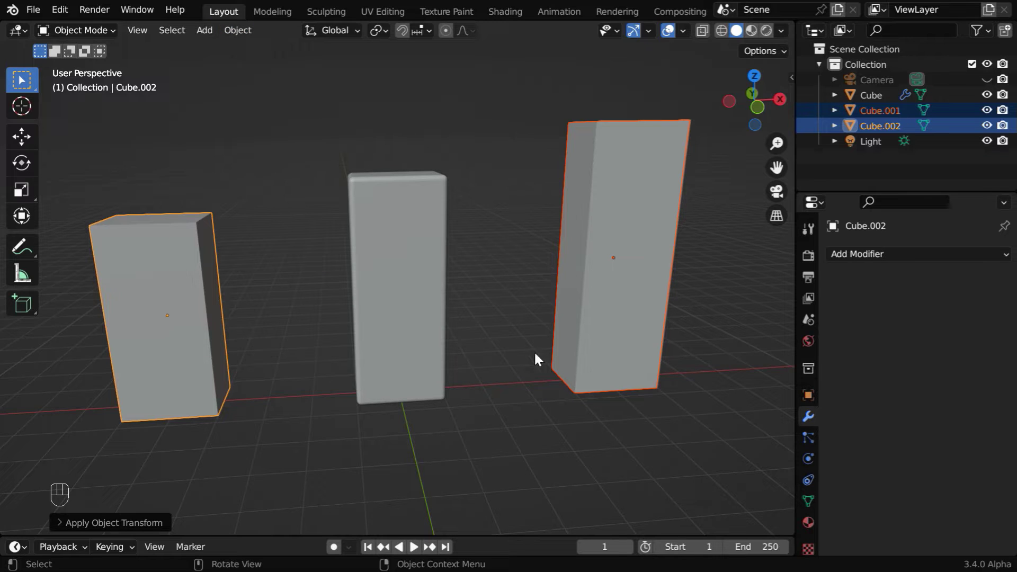
- Copy the middle block's Bevel modifier to the two outer blocks
key(shift)
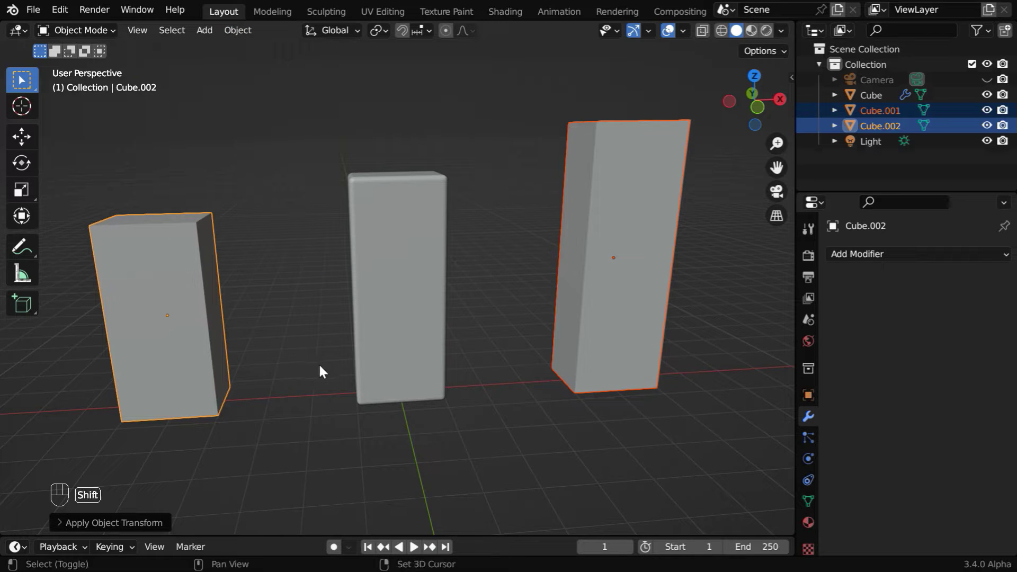
shift+click(409, 344)
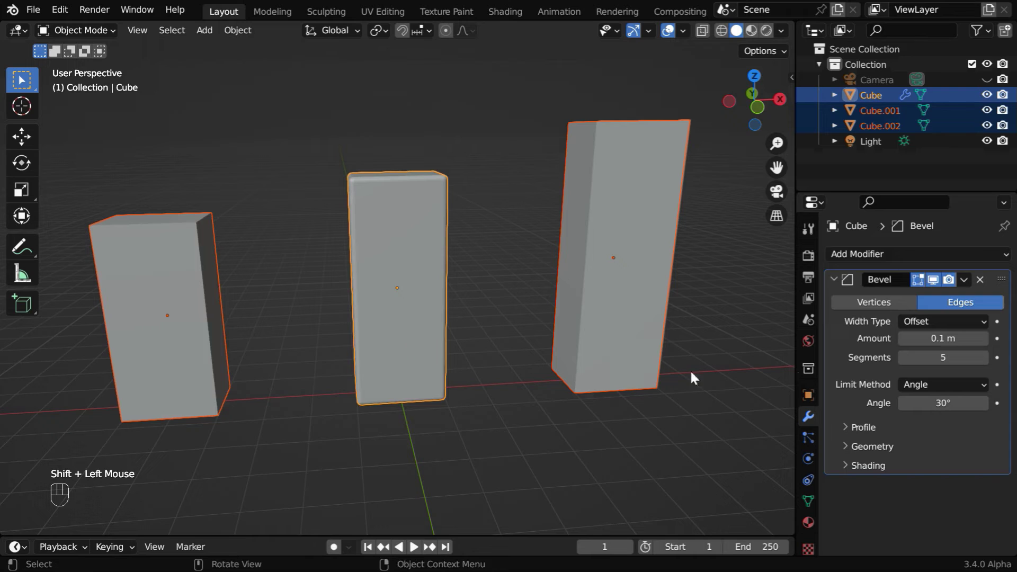
click(962, 278)
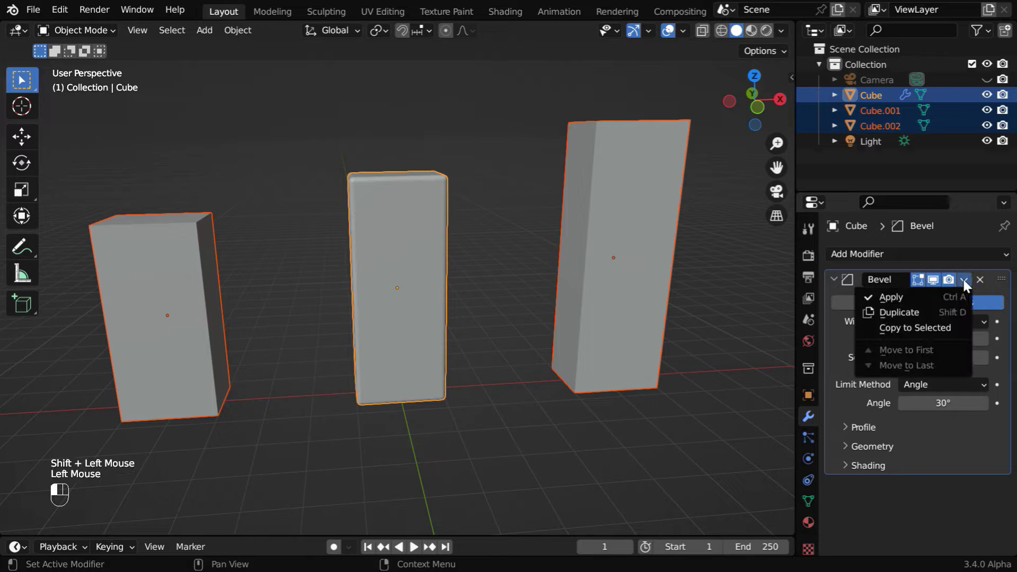
click(913, 328)
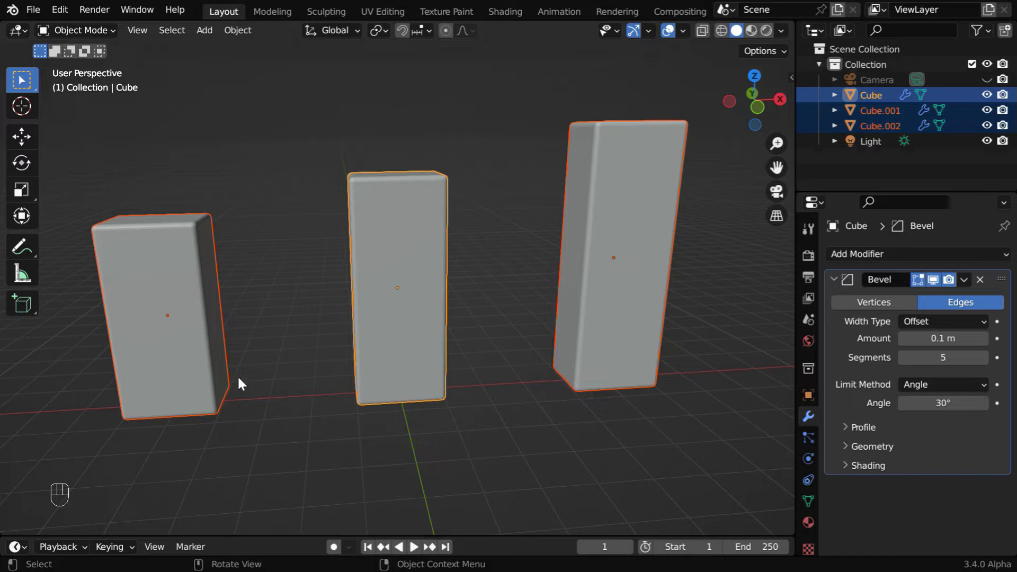
- Shade all three blocks smooth and deselect them
middle_drag(383, 466, 397, 443)
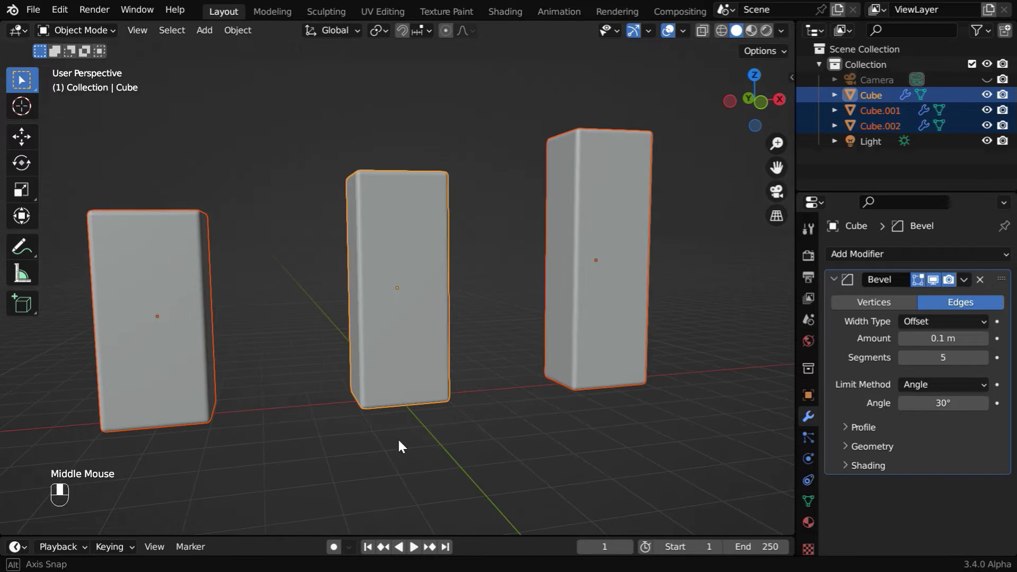
click(237, 32)
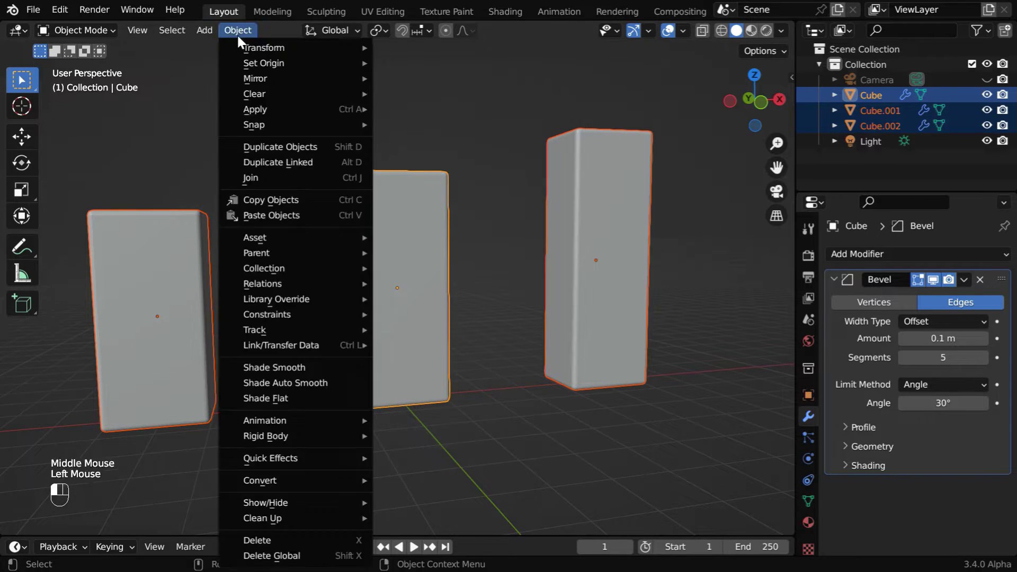
click(306, 370)
click(506, 386)
ctrl+middle_drag(504, 377, 471, 396)
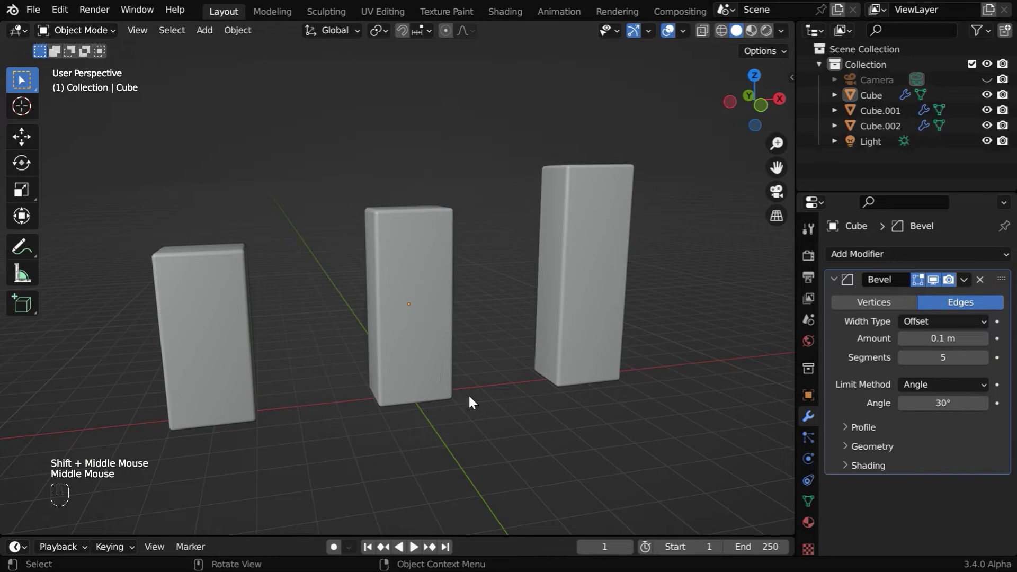
- Switch the viewport to rendered shading and darken the blocks' shared material by setting its Base Color value to 0.2
click(441, 373)
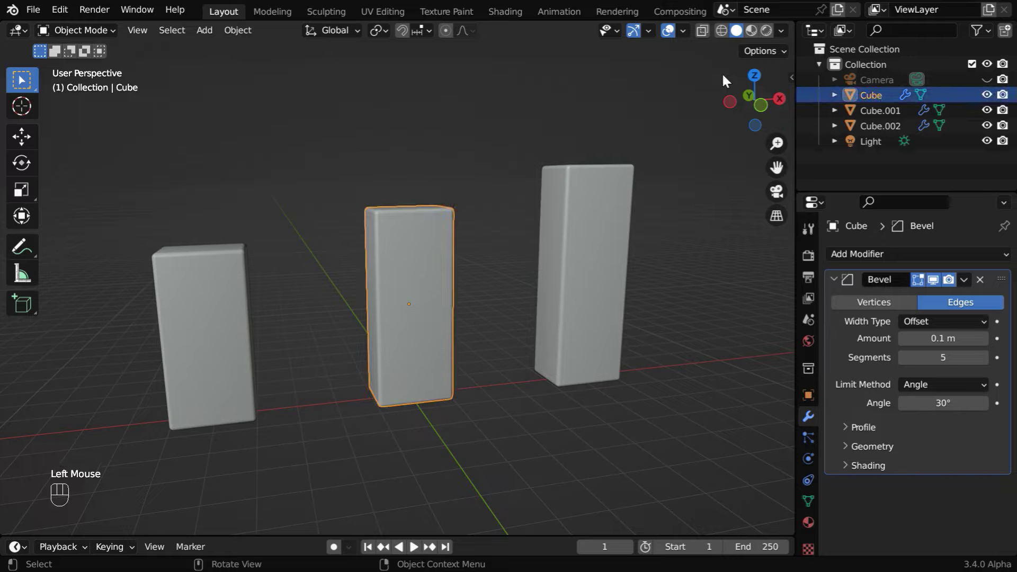
click(765, 31)
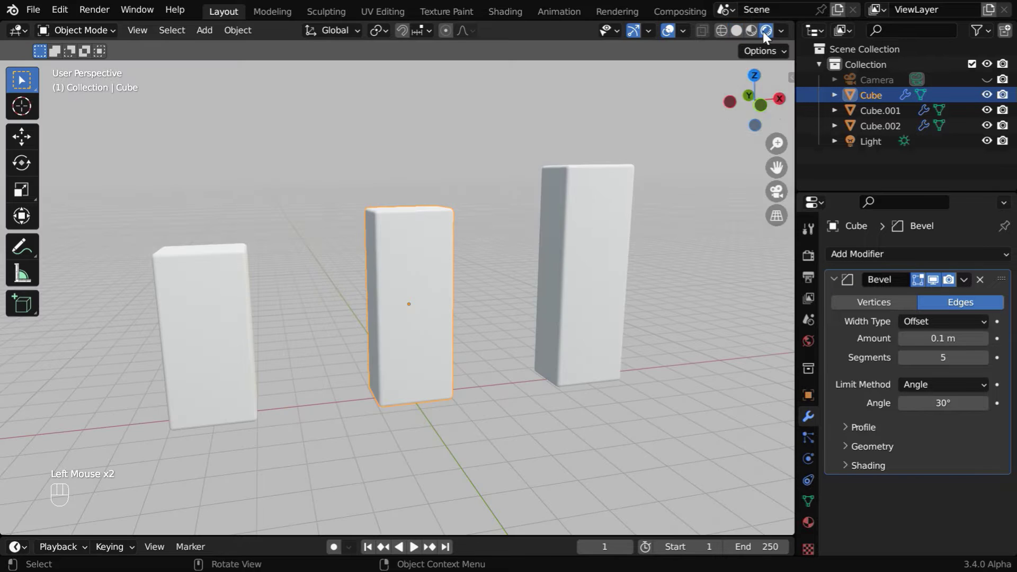
click(807, 522)
scroll(918, 483, down, 3)
scroll(916, 476, down, 2)
scroll(915, 477, up, 4)
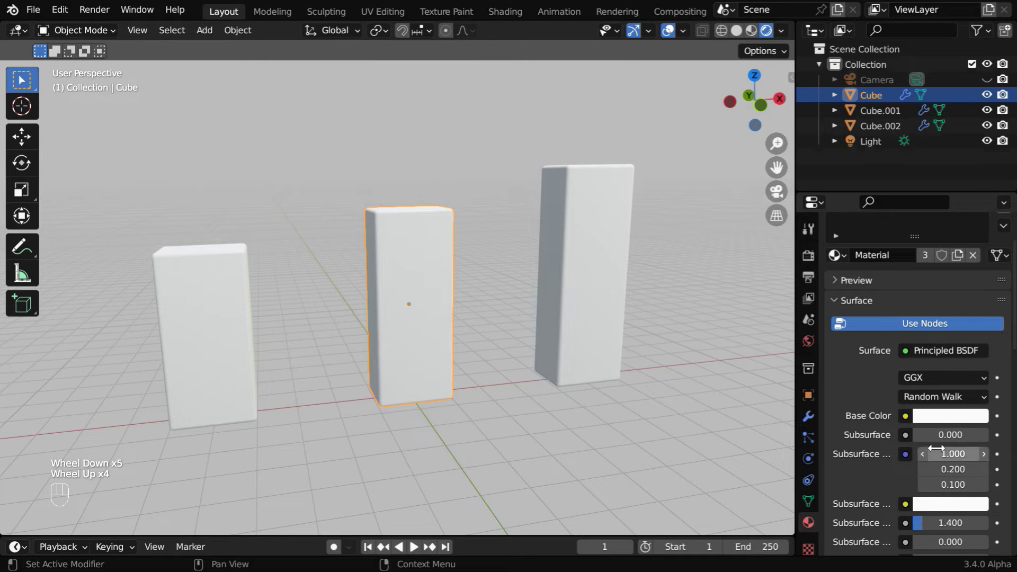
click(953, 417)
text(0.2)
key(Return)
- Set the Metallic value of the blocks' material to 0.5
scroll(974, 471, down, 2)
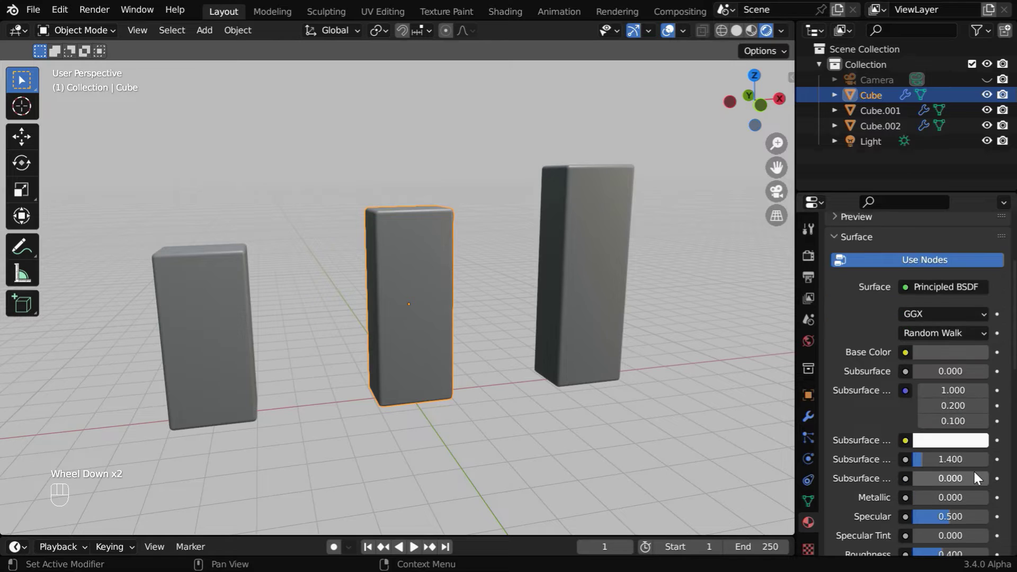
scroll(974, 479, down, 3)
click(962, 411)
text(0.5)
key(Return)
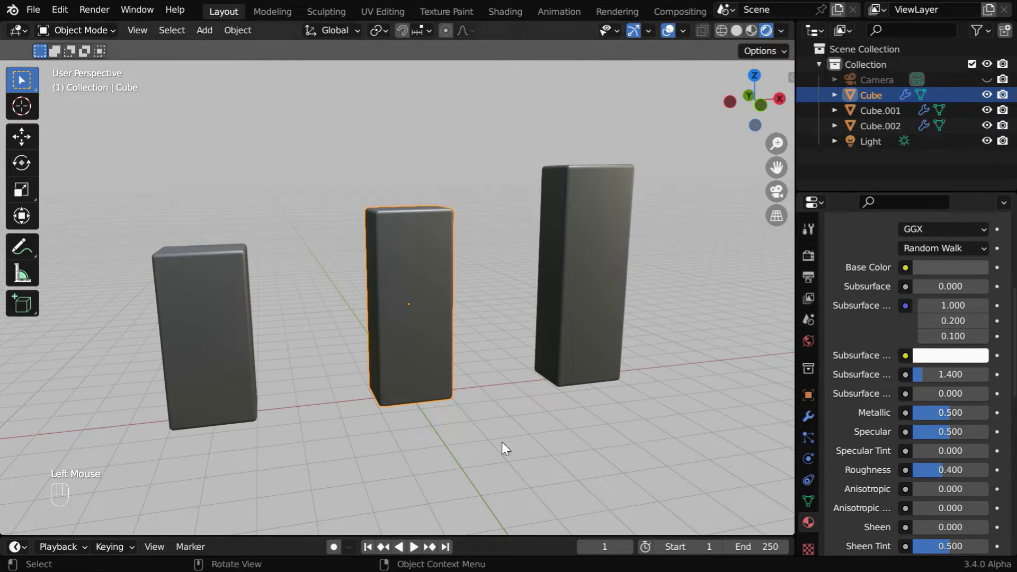
middle_drag(499, 426, 548, 434)
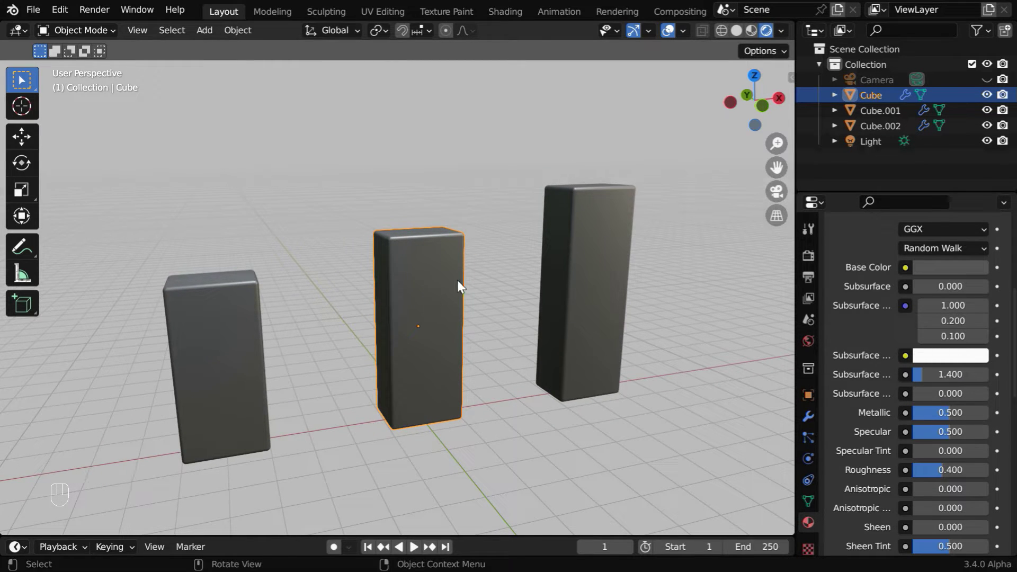
- With the middle block hidden, add a text object and set its X rotation to 90°
click(987, 95)
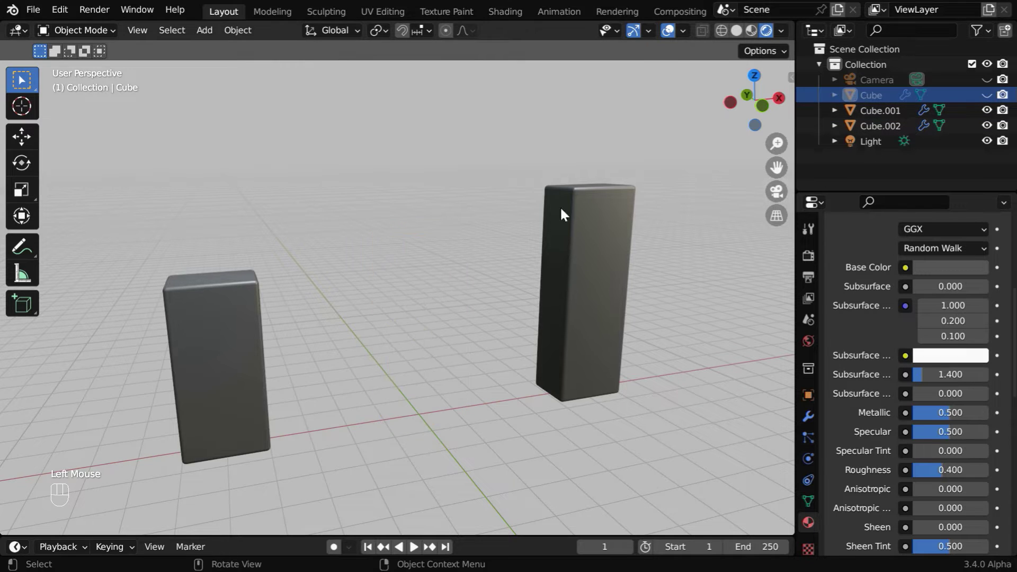
click(193, 35)
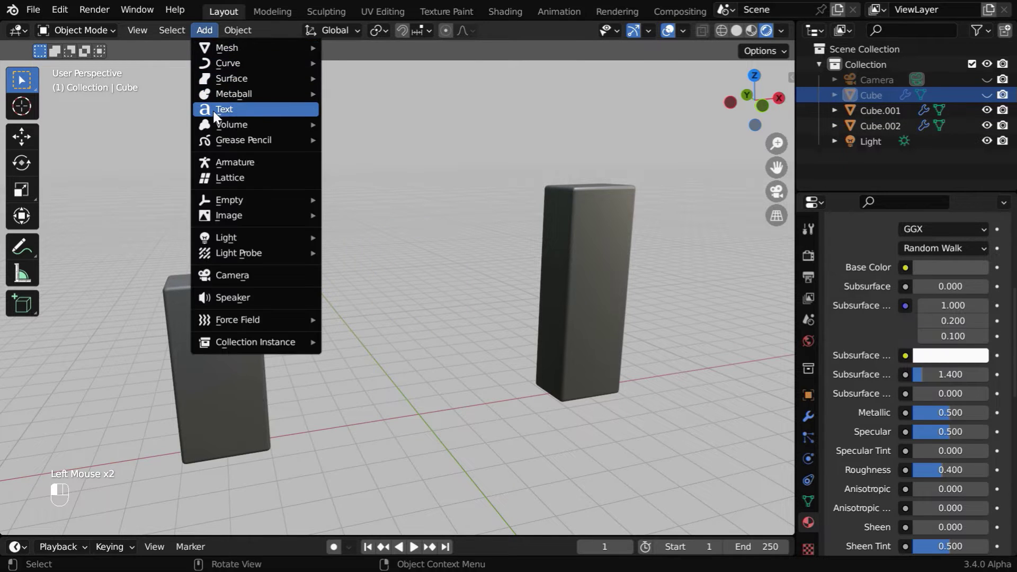
click(233, 109)
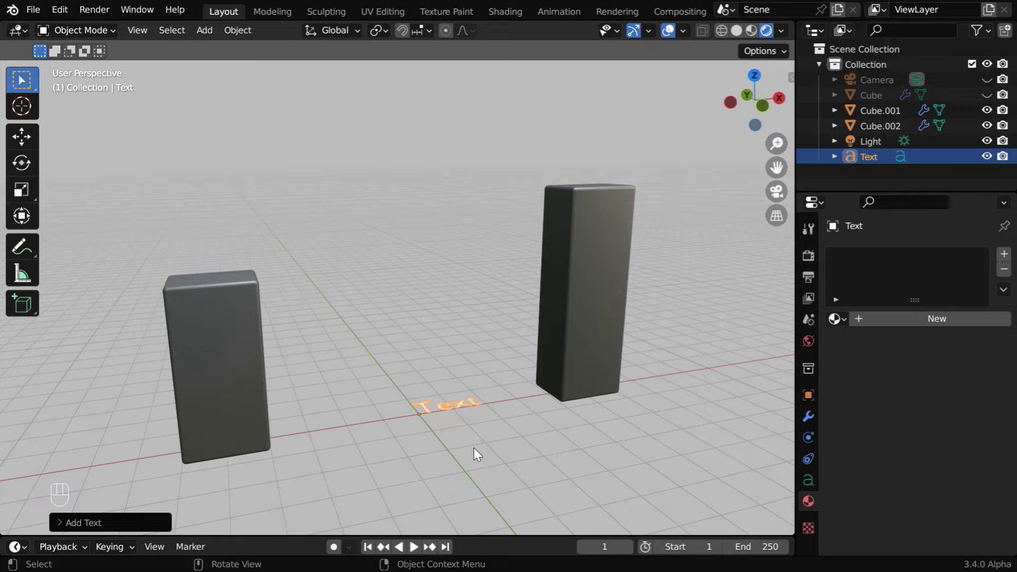
click(809, 395)
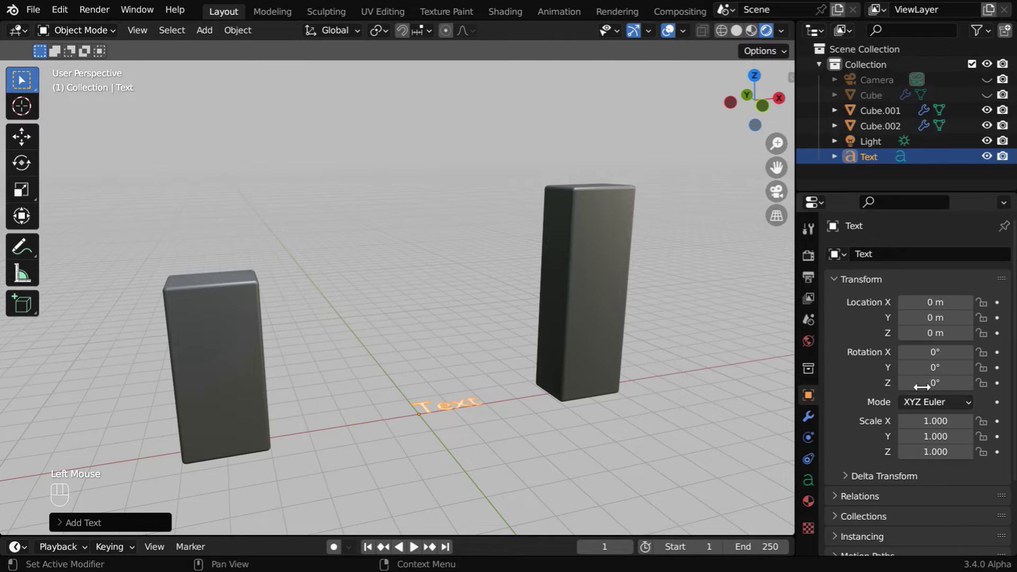
double_click(956, 353)
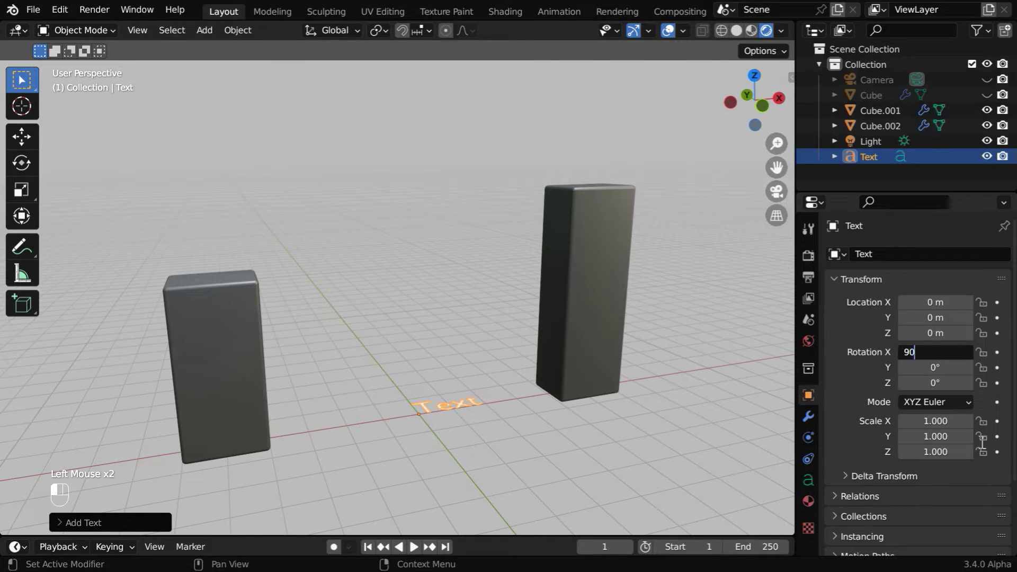
key(Return)
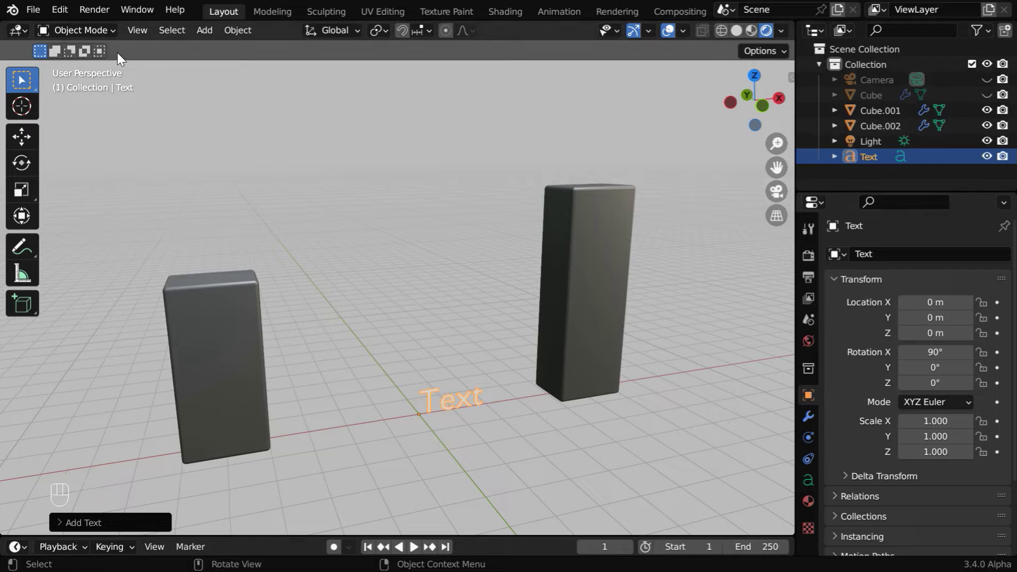
- Replace the text object's content with "India", an empty line and "$3.47T", and return to Object Mode
click(104, 31)
click(104, 64)
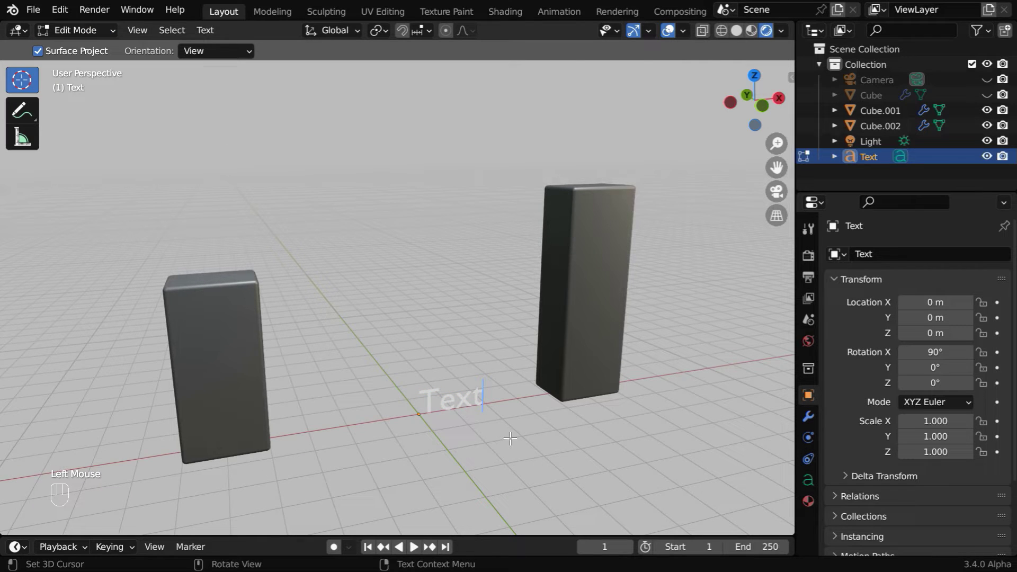
key(BackSpace)
key(BackSpace)
key(BackSpace)
key(BackSpace)
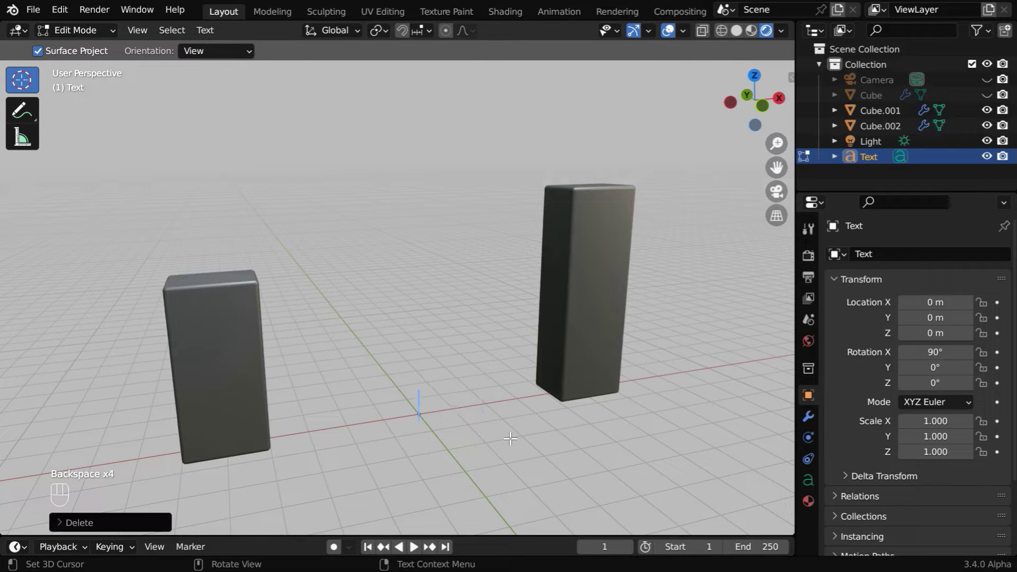
text(India)
key(Return)
key(Return)
text($3)
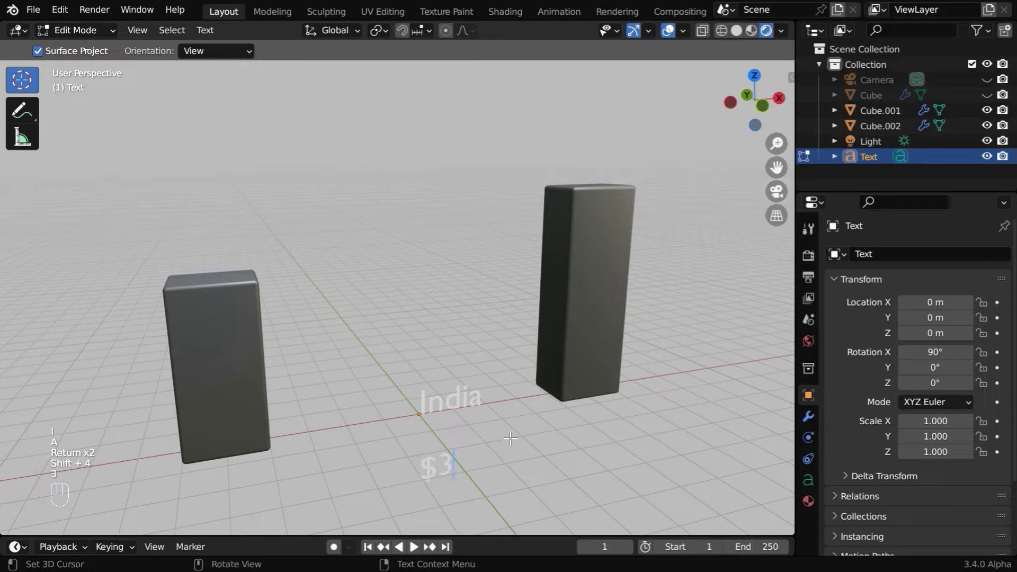
text(.47T)
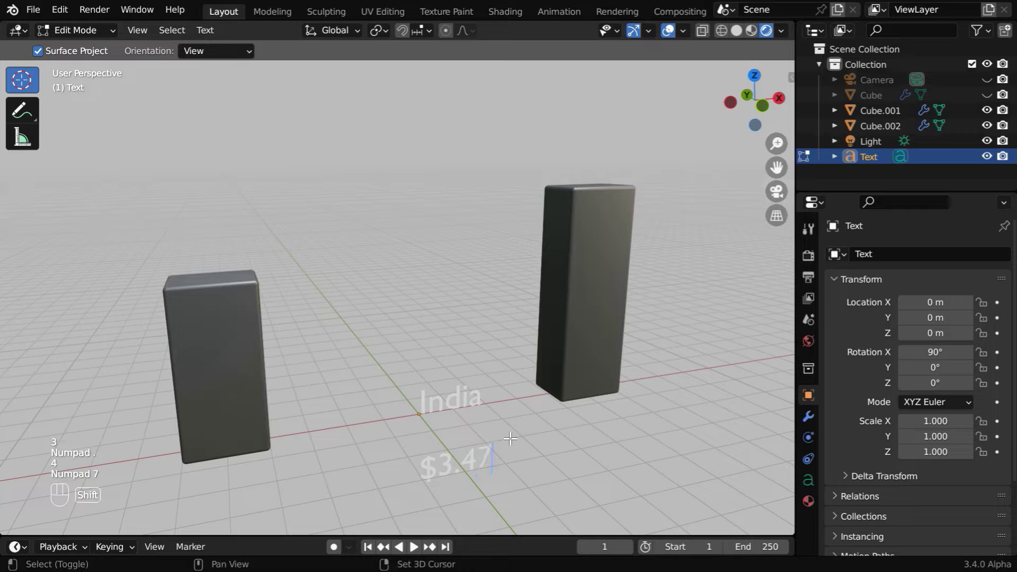
click(87, 30)
click(84, 50)
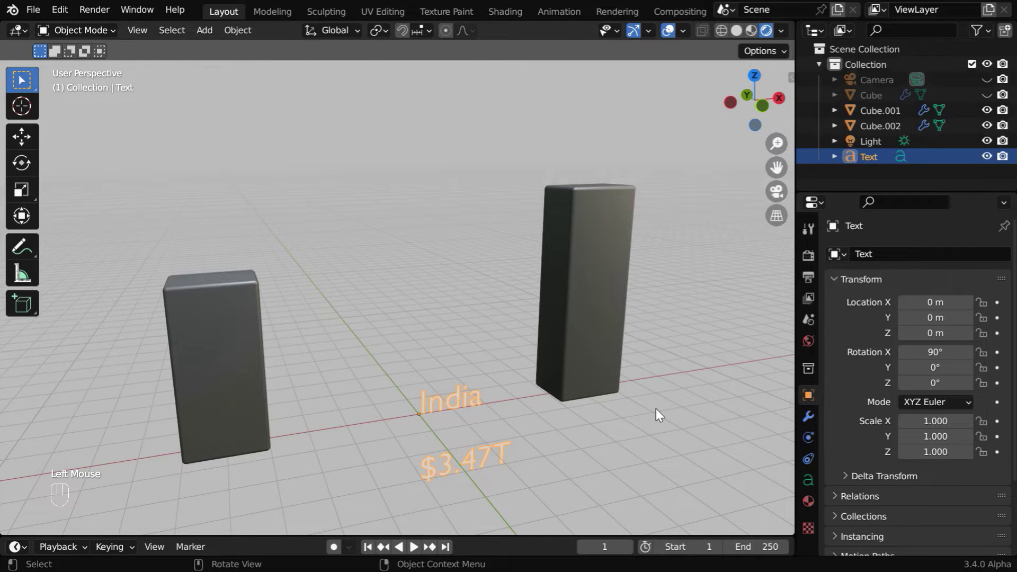
- Set the text's font size to 0.6
click(805, 481)
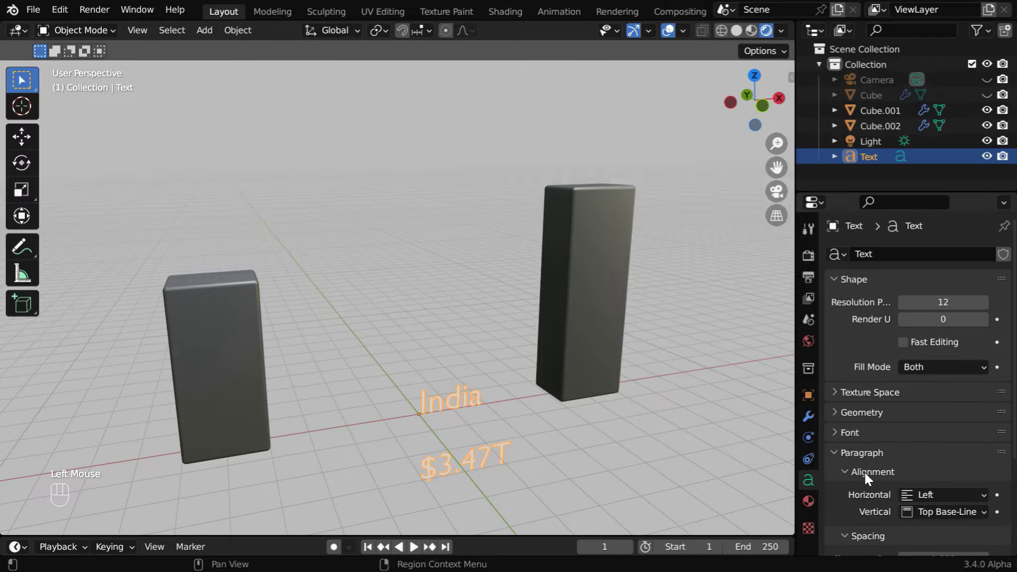
click(841, 433)
scroll(916, 465, down, 5)
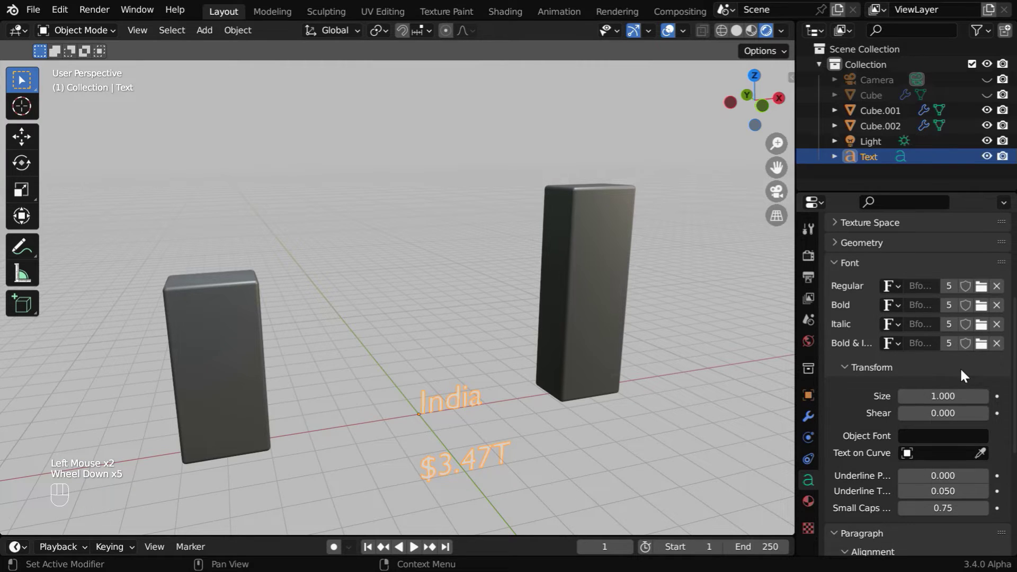
click(957, 396)
text(0.6)
key(Return)
- Align the text to Center both horizontally and vertically
scroll(976, 455, down, 4)
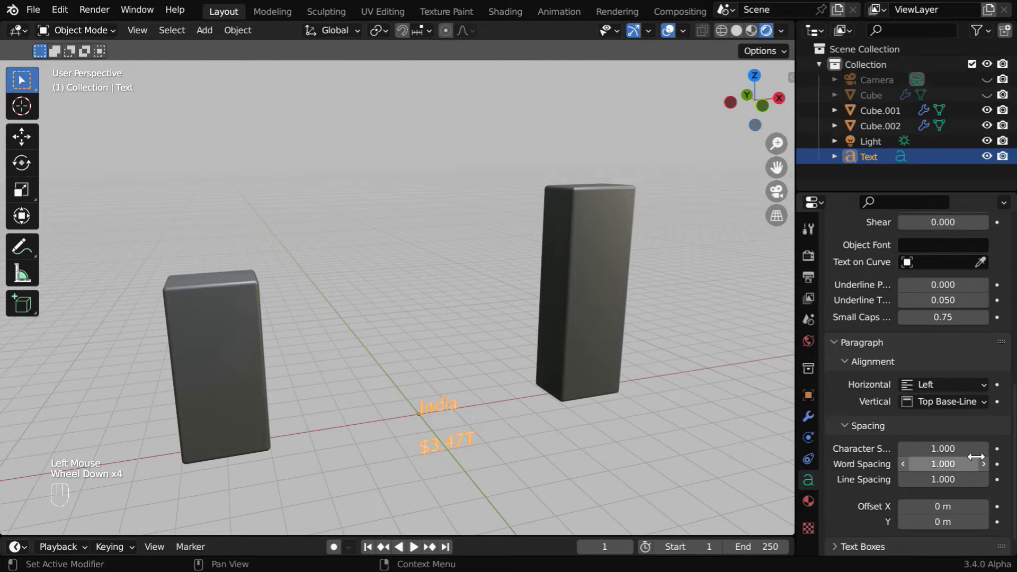
click(954, 383)
click(933, 418)
click(942, 401)
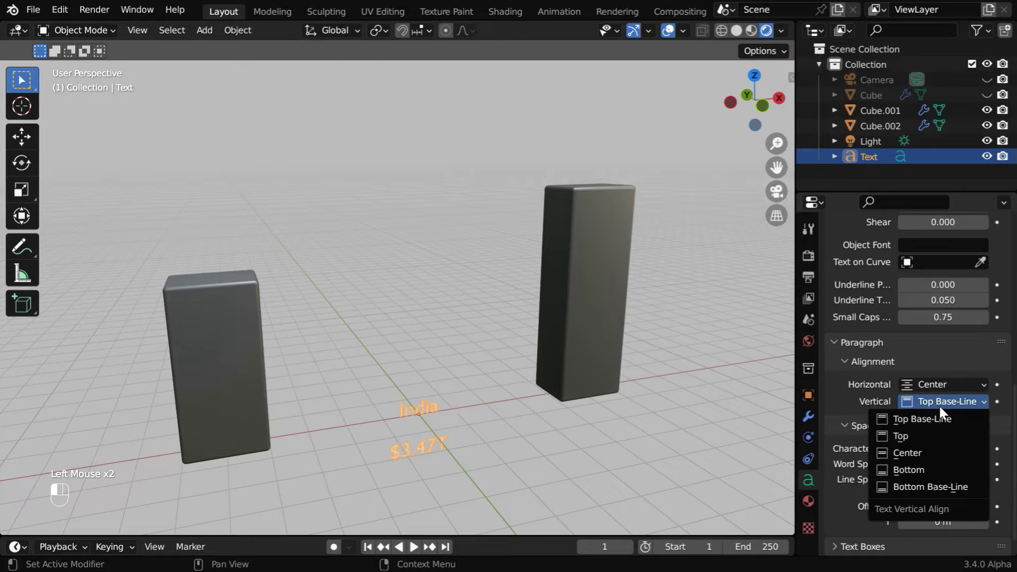
click(930, 450)
- Set the text's line spacing to 0.7
click(954, 480)
key(BackSpace)
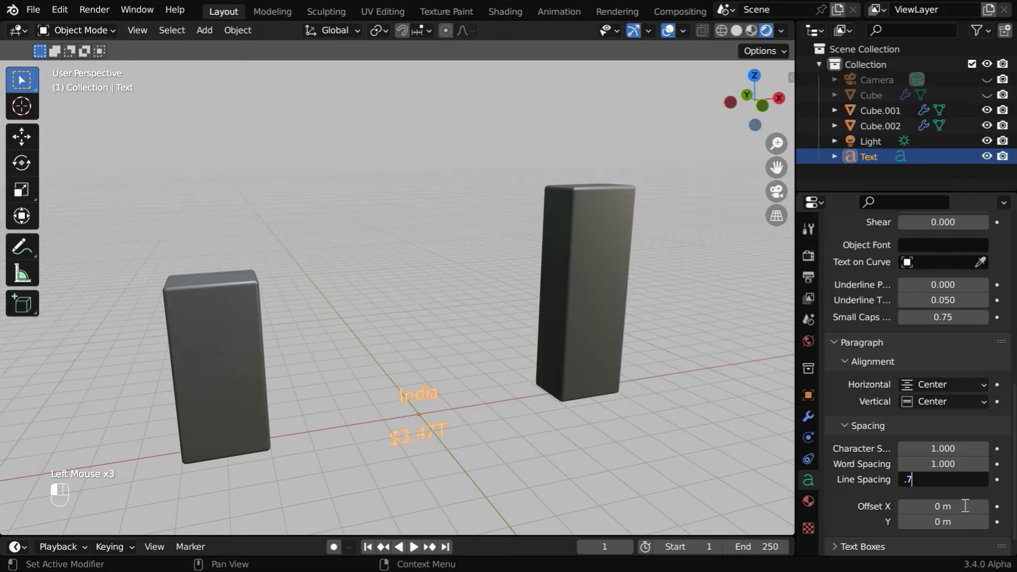
text(.7)
key(Return)
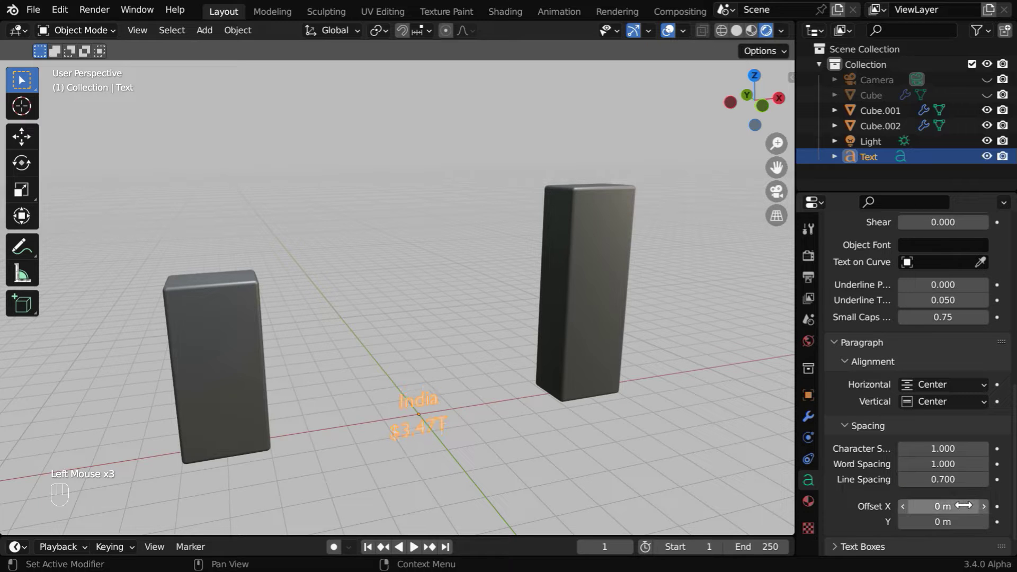
- Unhide the middle block and move the text up and forward, just in front of the block's upper front face
click(986, 95)
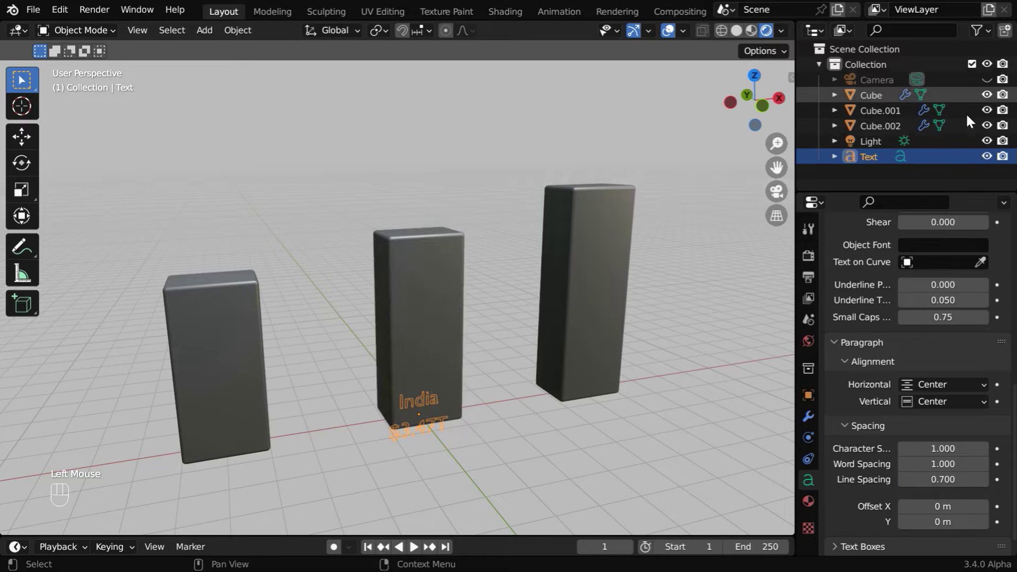
click(21, 137)
drag(422, 362, 406, 222)
middle_drag(411, 374, 479, 380)
drag(373, 272, 400, 278)
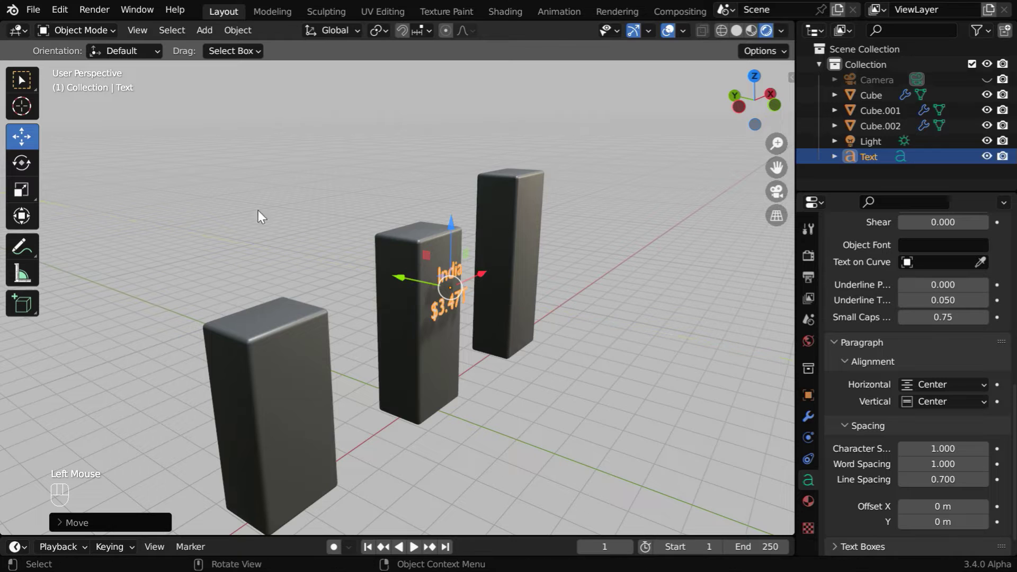
click(21, 80)
middle_drag(513, 392, 444, 391)
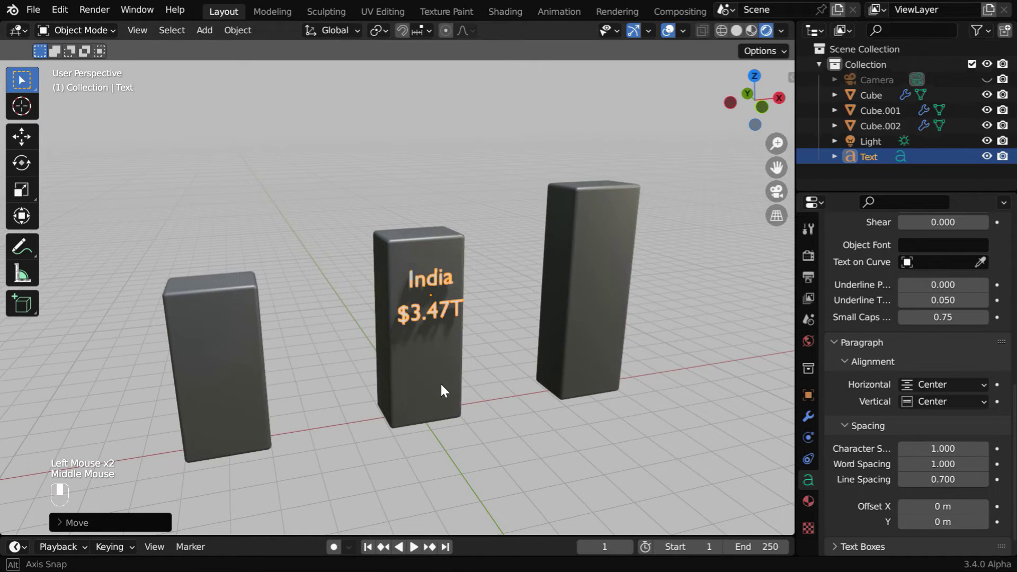
- Add a Shrinkwrap modifier to the text with the middle block as target and an offset of 0.01 m
click(808, 416)
click(880, 254)
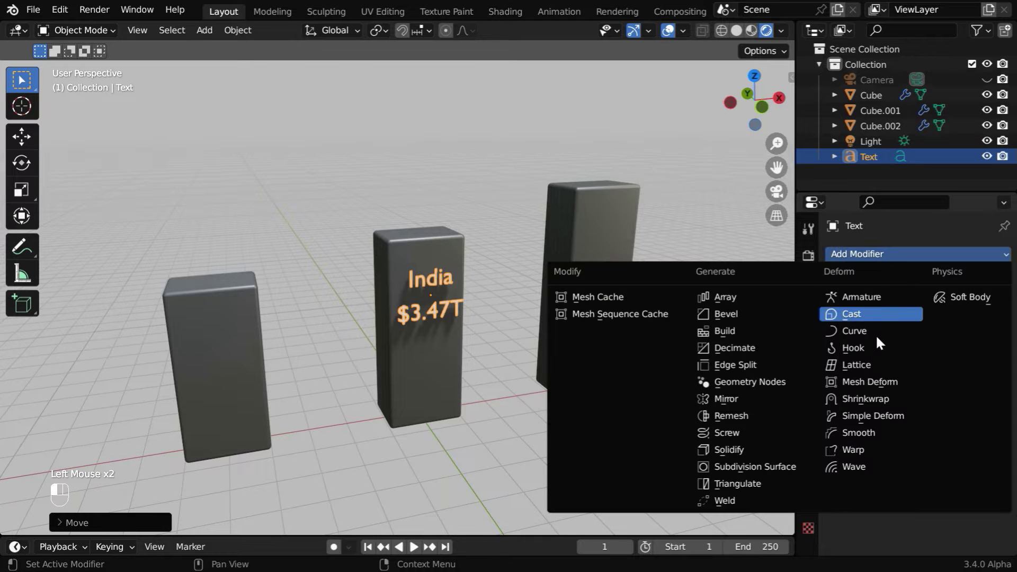
click(882, 402)
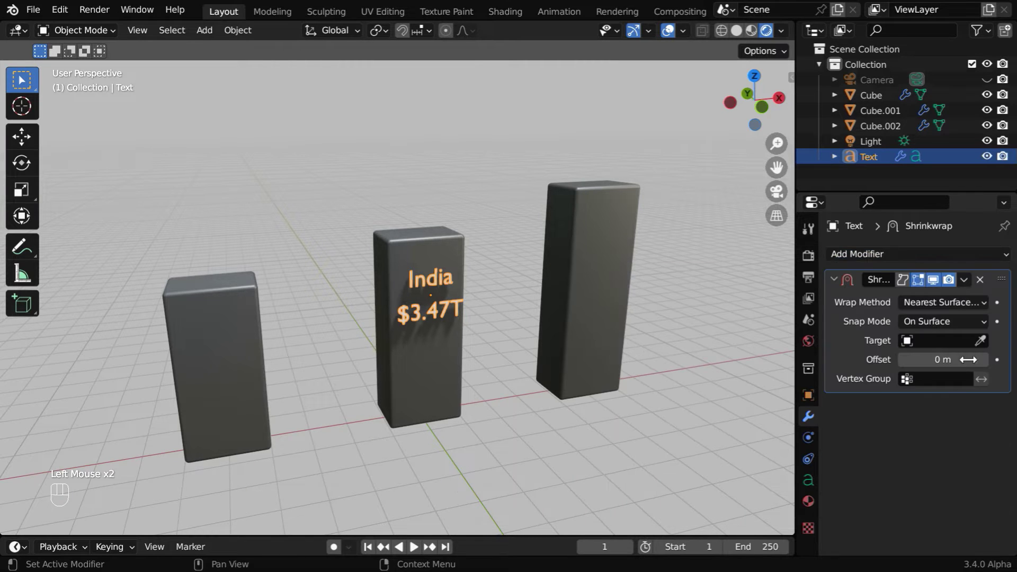
click(980, 341)
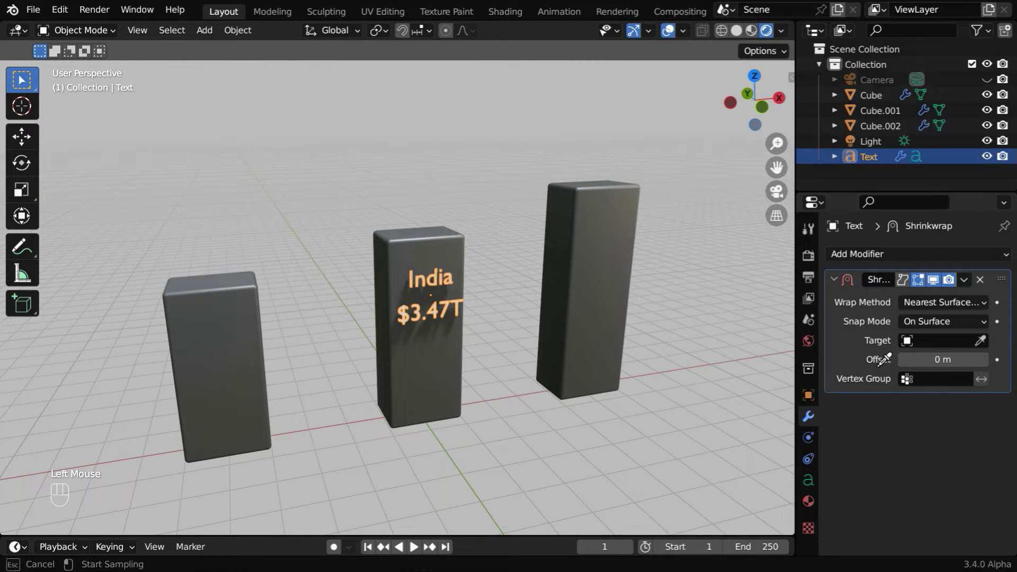
click(435, 370)
click(944, 360)
text(01)
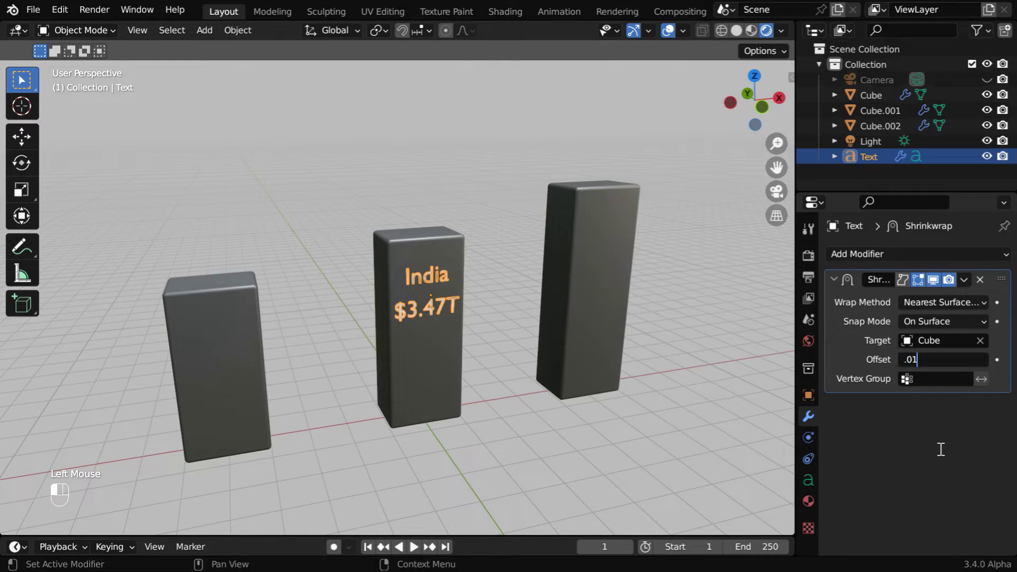
key(Return)
click(482, 348)
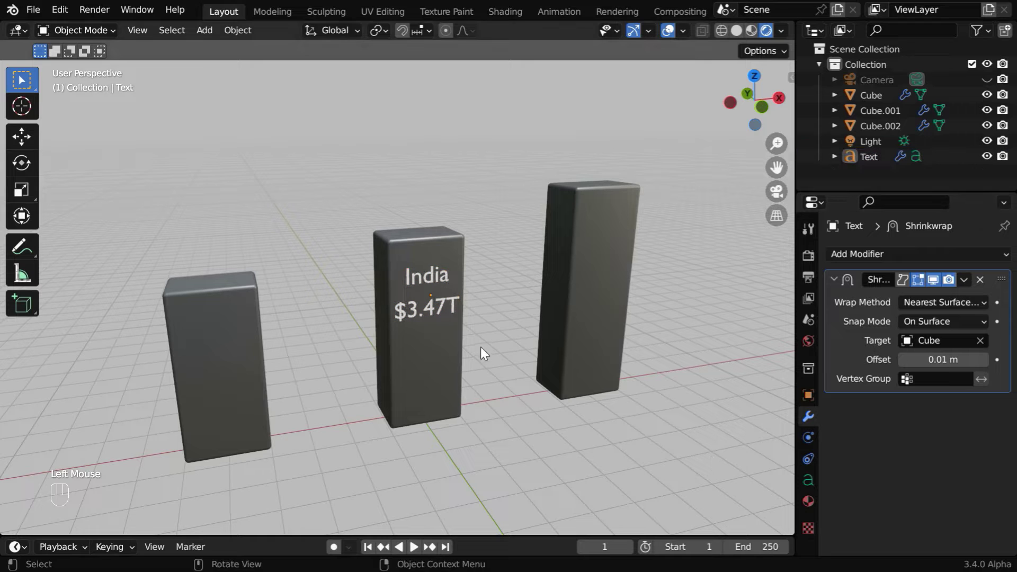
- Add a cylinder mesh at the scene origin
shift+middle_drag(490, 371, 529, 407)
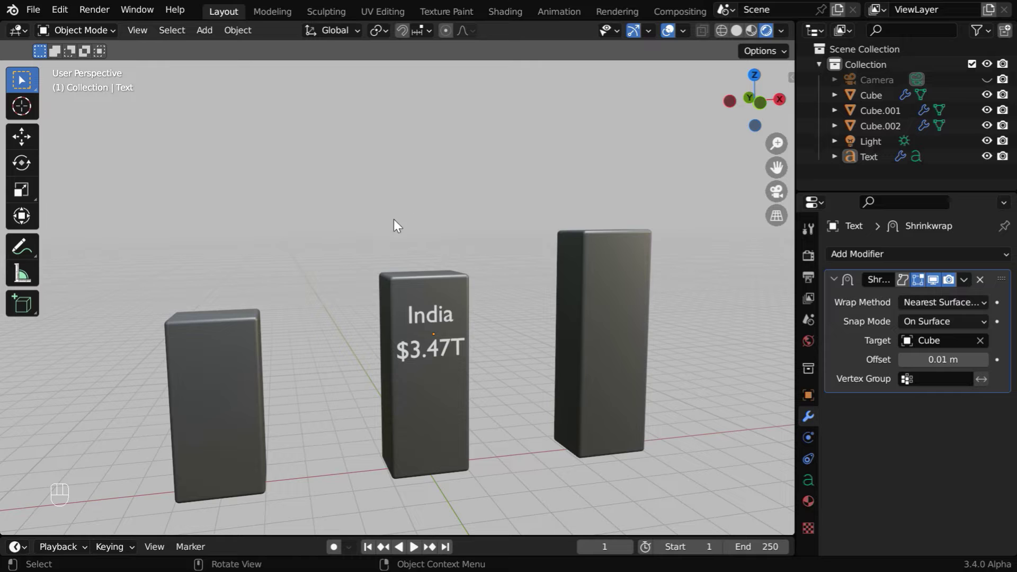
click(205, 30)
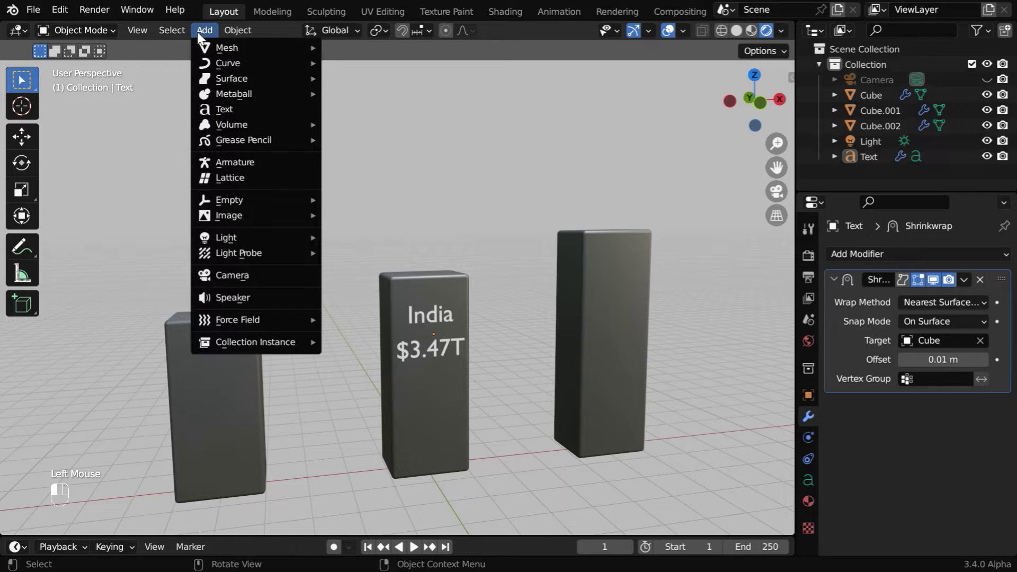
mouse_move(310, 49)
click(370, 124)
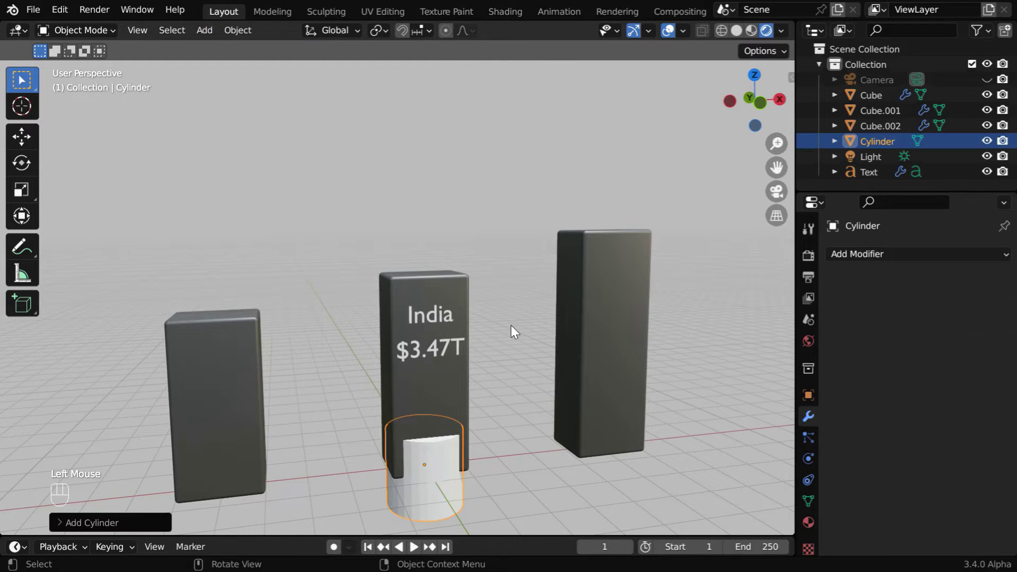
- Scale the cylinder to 0.05 in X and Y and 2.5 in Z, and stand it atop the middle block at about X -0.5 m, Z 7.18 m
click(808, 395)
click(948, 422)
drag(951, 424, 951, 437)
text(.05)
key(Return)
click(941, 457)
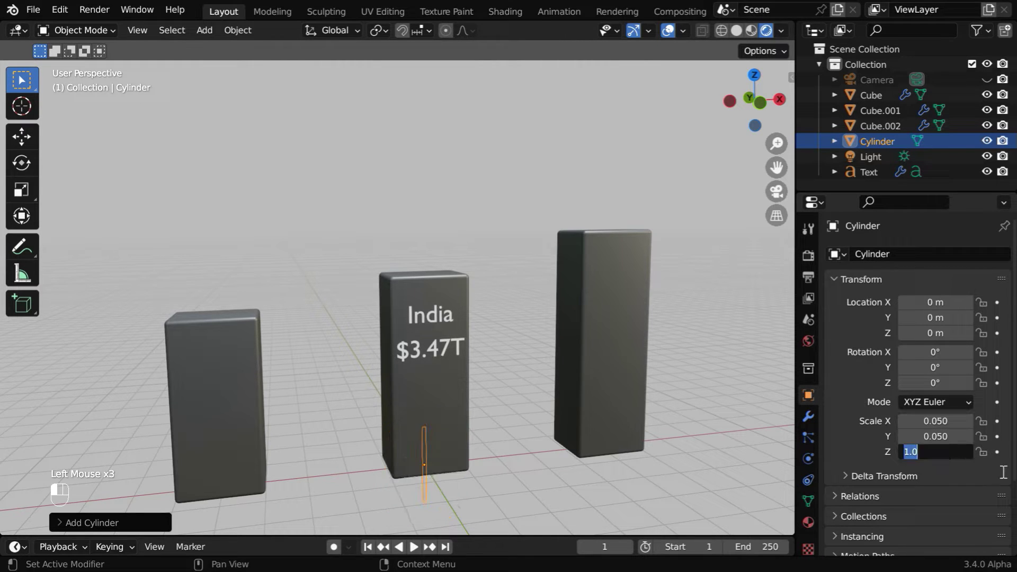
text(2.5)
key(Return)
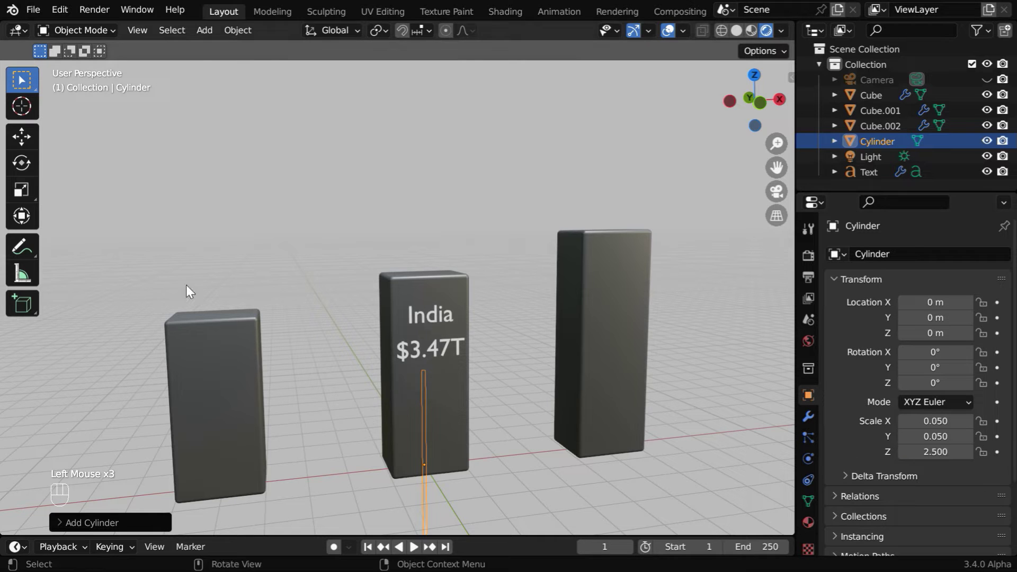
click(21, 137)
drag(426, 400, 438, 126)
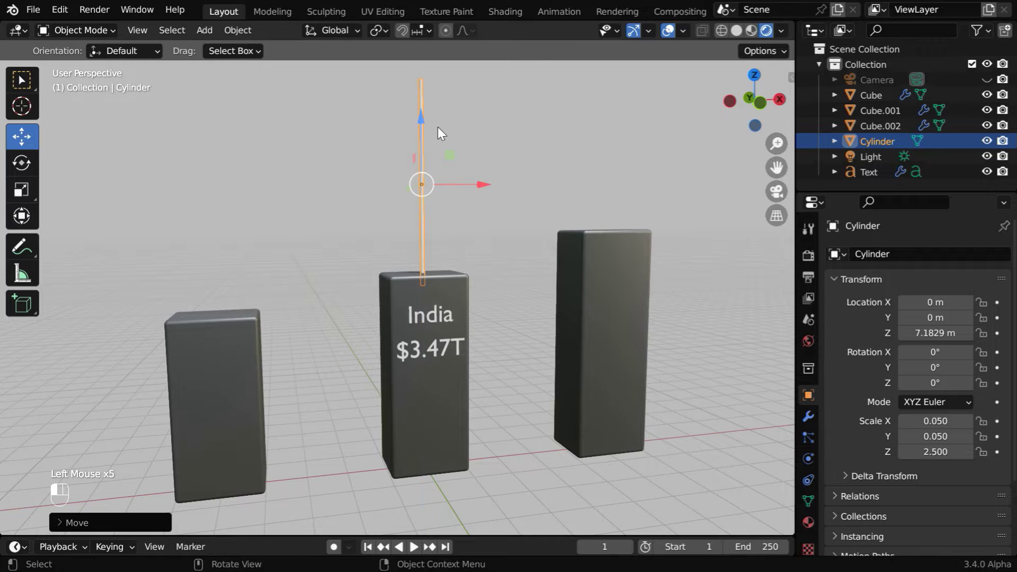
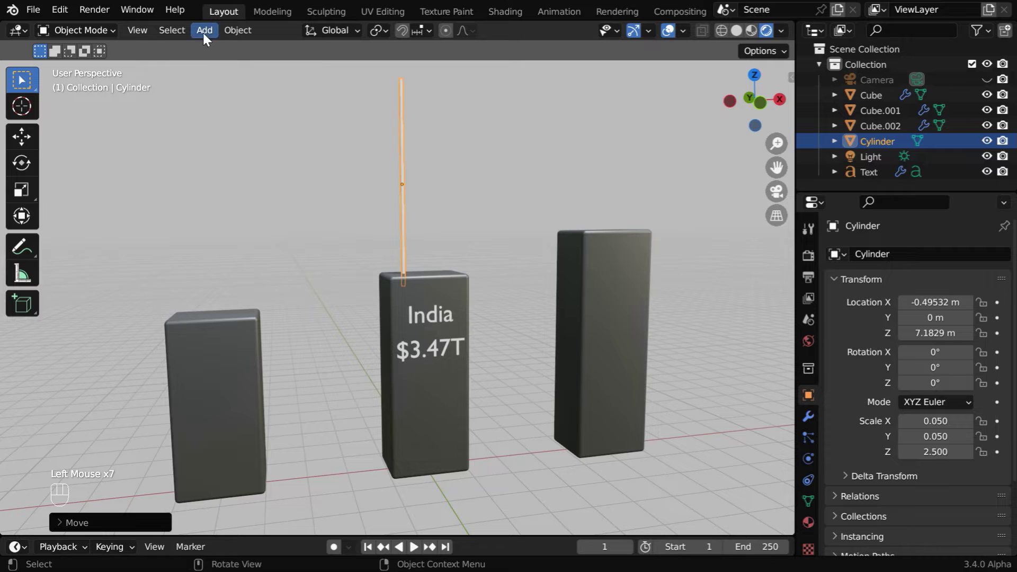
- Add a plane mesh at the scene origin, rotated 90° on X and scaled to 1.5 on X
mouse_move(228, 46)
click(364, 50)
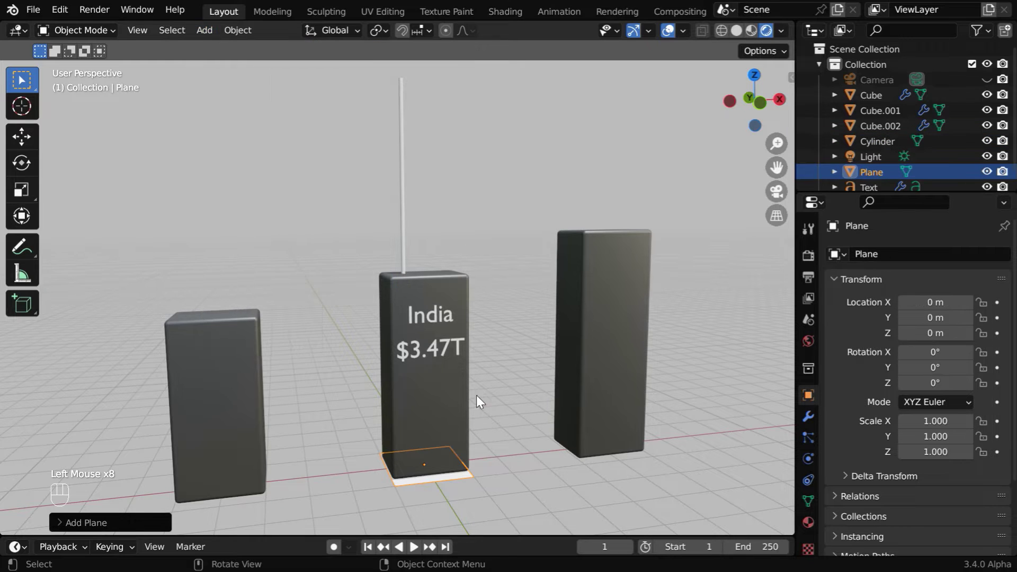
click(936, 352)
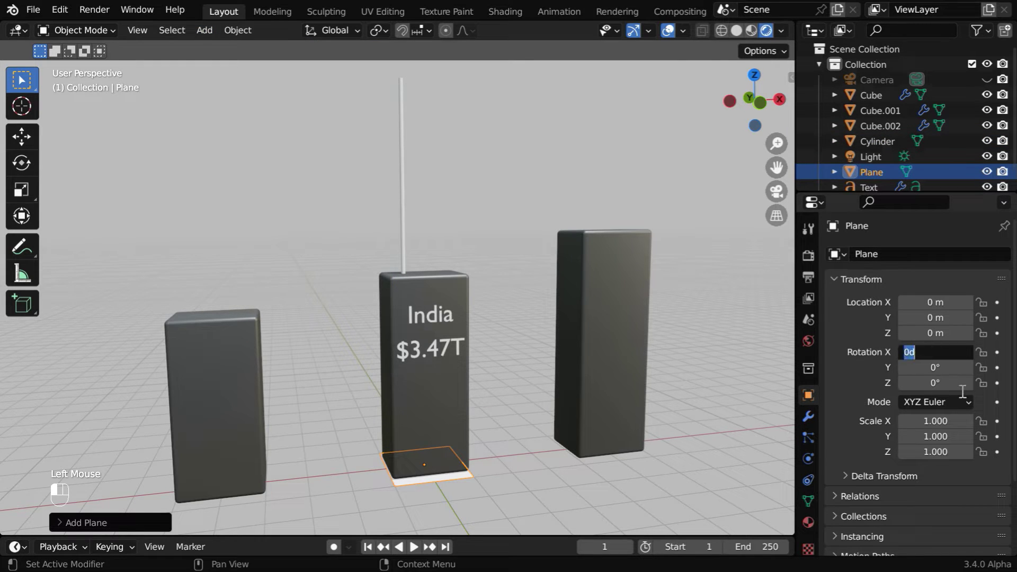
text(90)
key(Return)
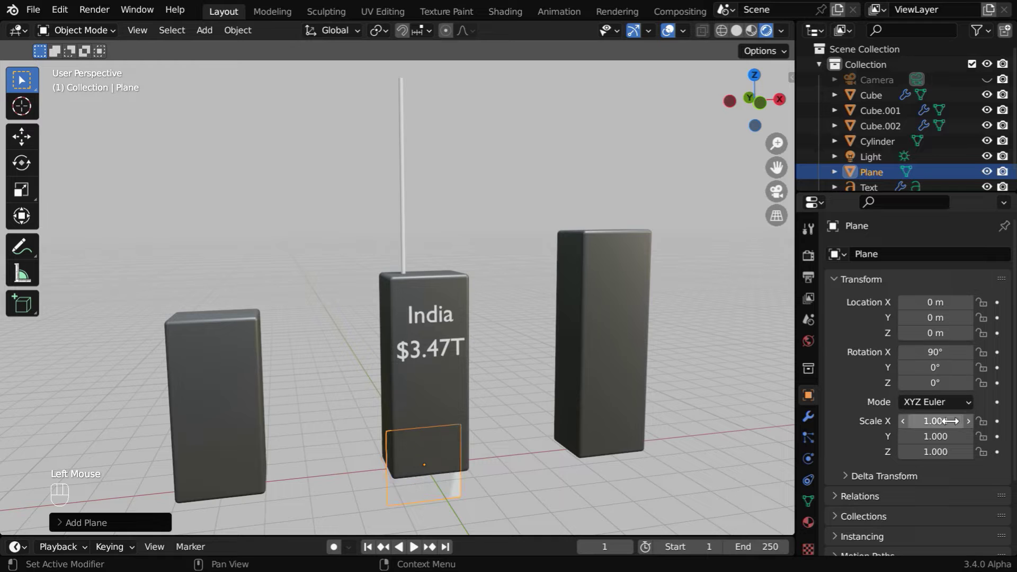
double_click(966, 421)
text(1.5)
key(Return)
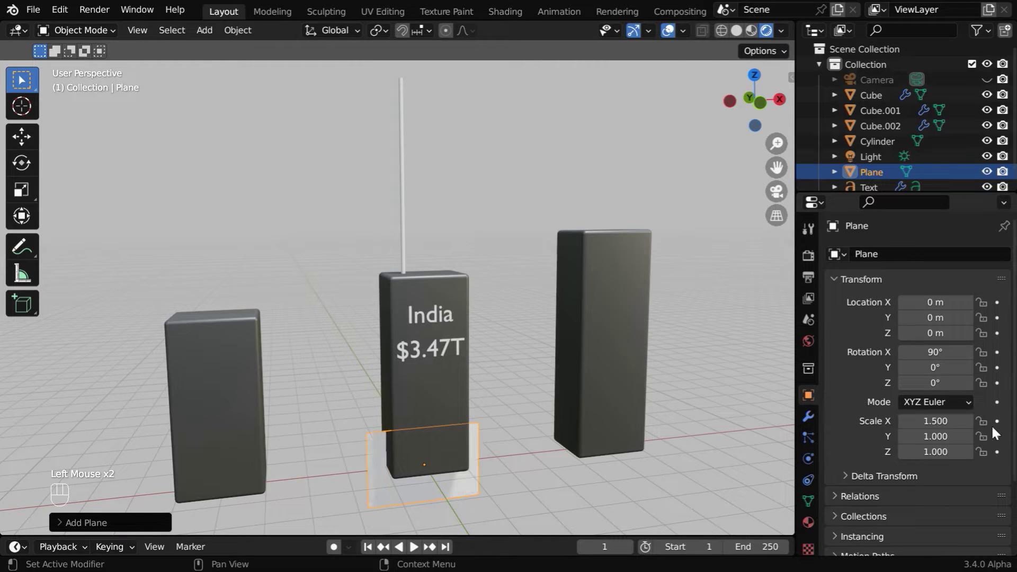
- Move the plane against the pole's upper end as a flag, at about X 1.02 m and Z 8.69 m
click(22, 137)
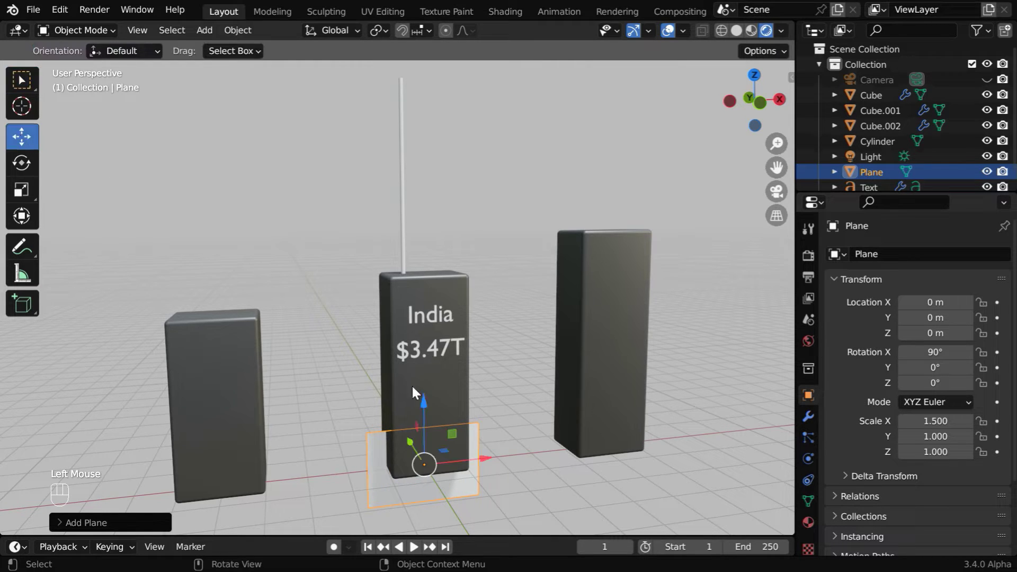
drag(424, 399, 437, 119)
key(KP_Decimal)
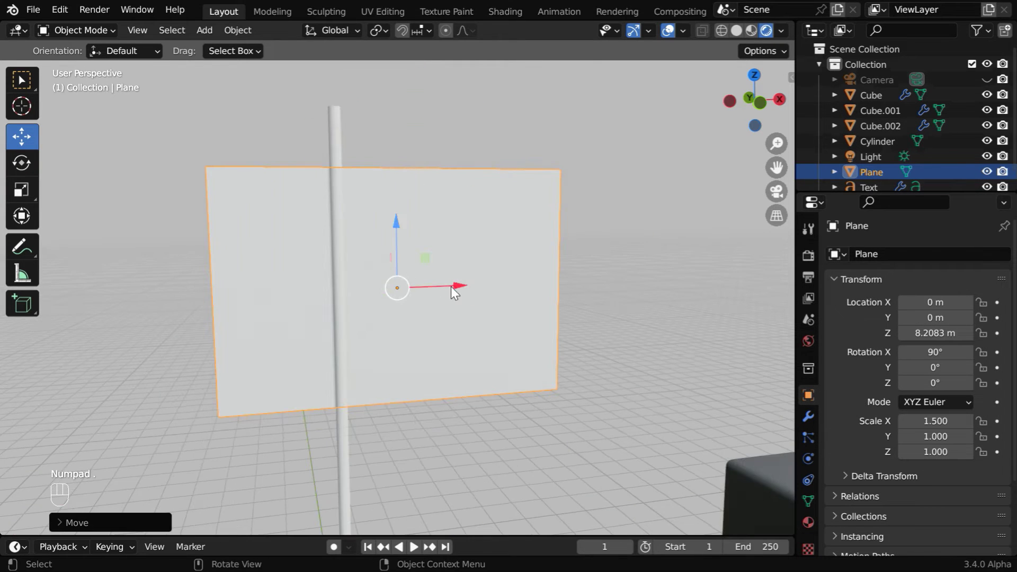
drag(451, 287, 572, 281)
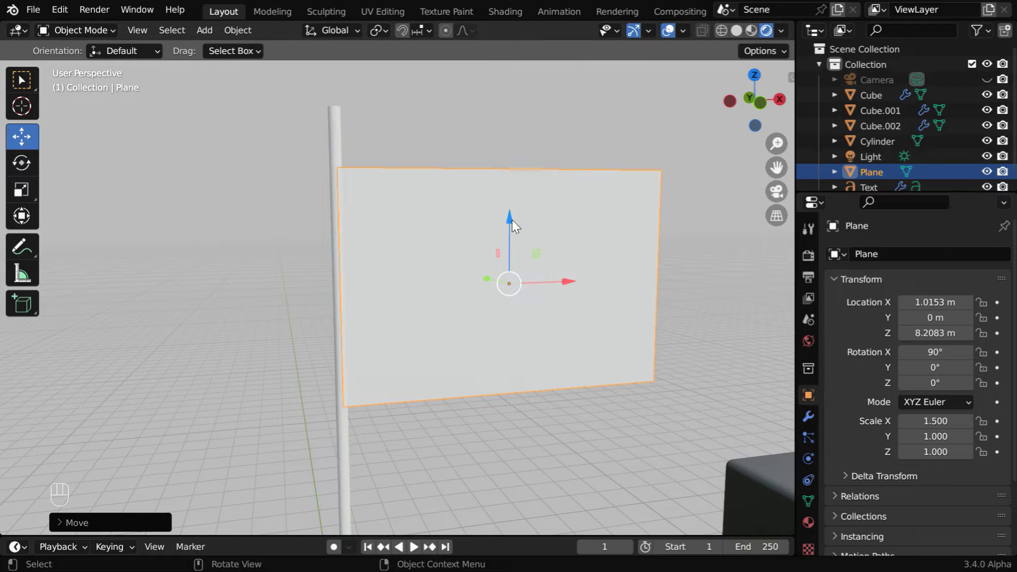
drag(512, 220, 502, 160)
click(21, 80)
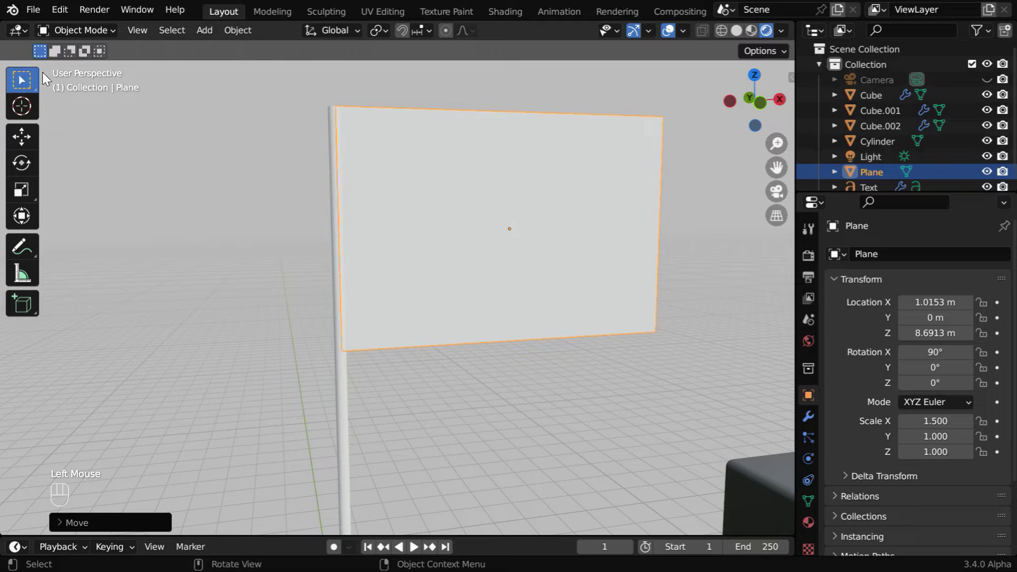
- Enter Edit Mode on the plane, hide the cylinder pole, and add 20 horizontal loop cuts across the plane
click(109, 30)
click(106, 63)
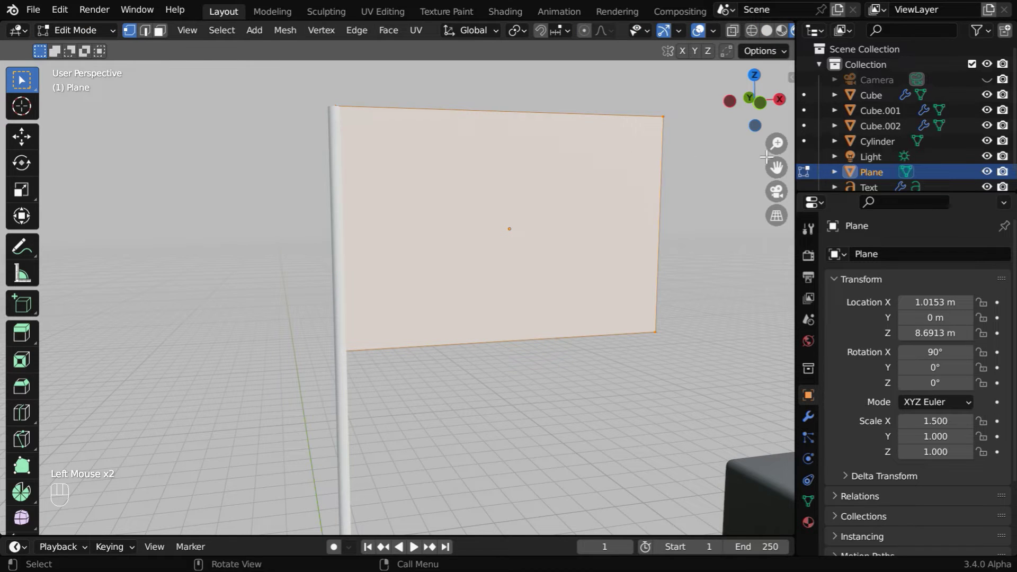
click(986, 141)
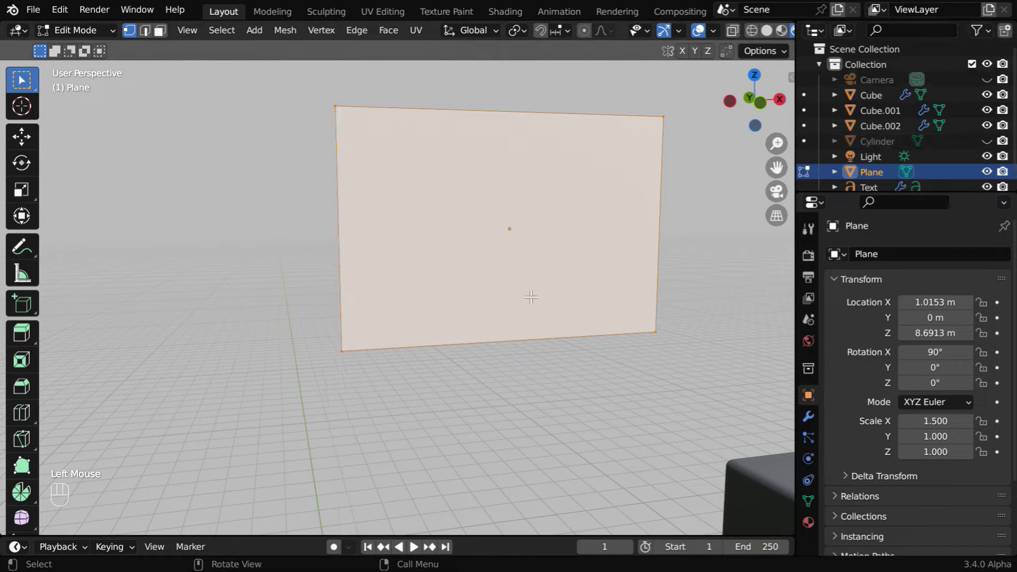
click(21, 414)
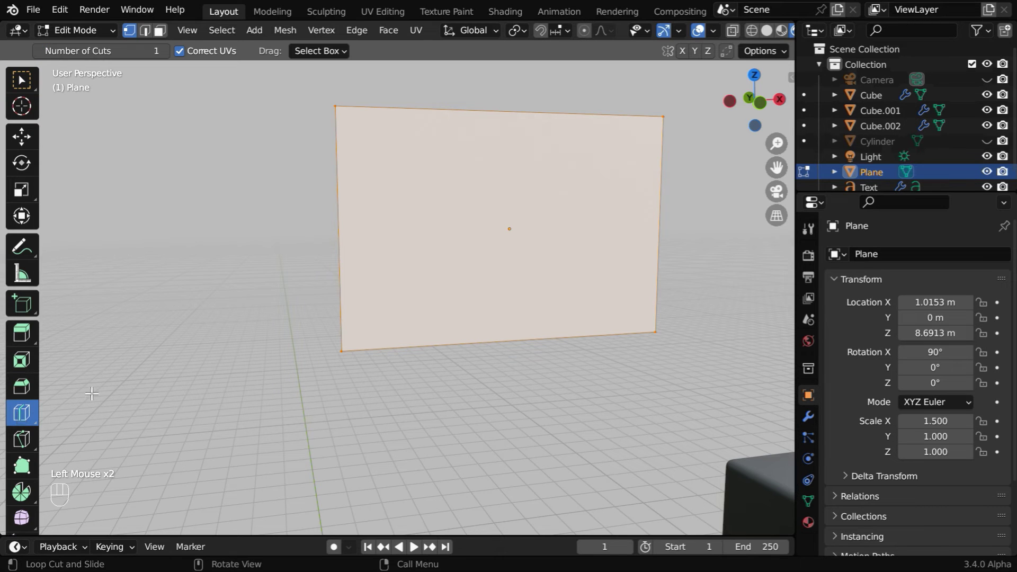
click(342, 228)
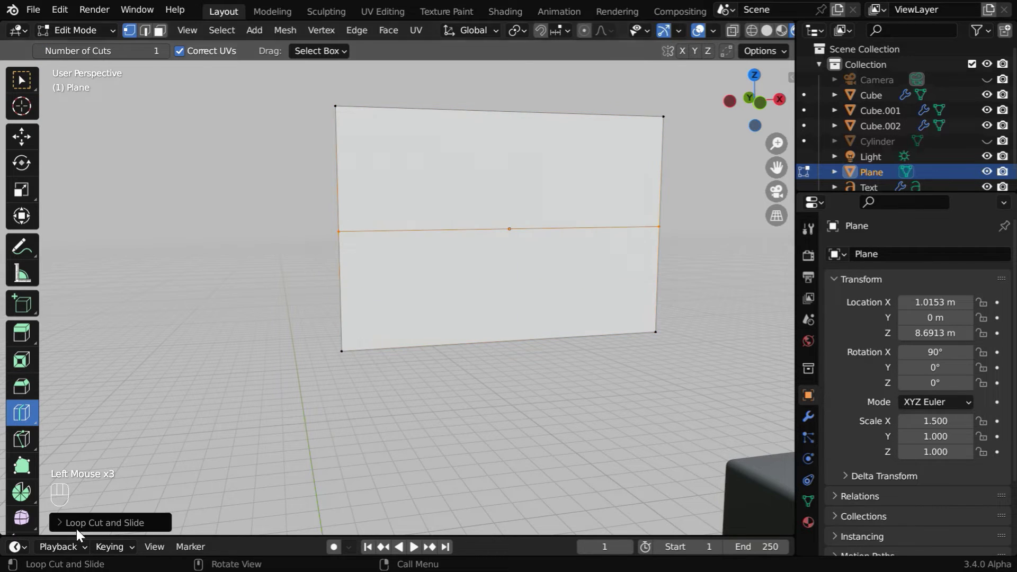
click(61, 521)
click(199, 382)
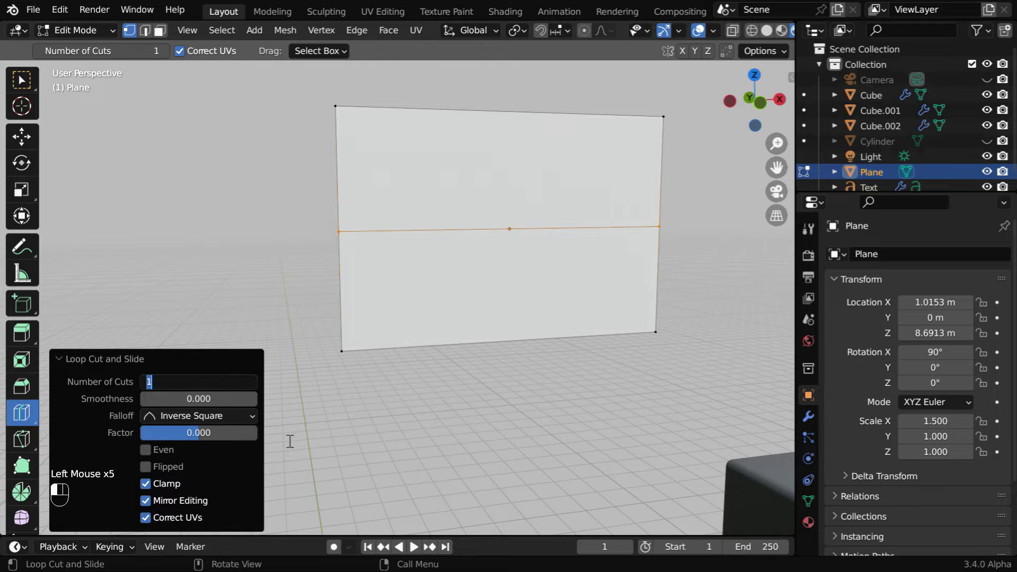
text(20)
key(Return)
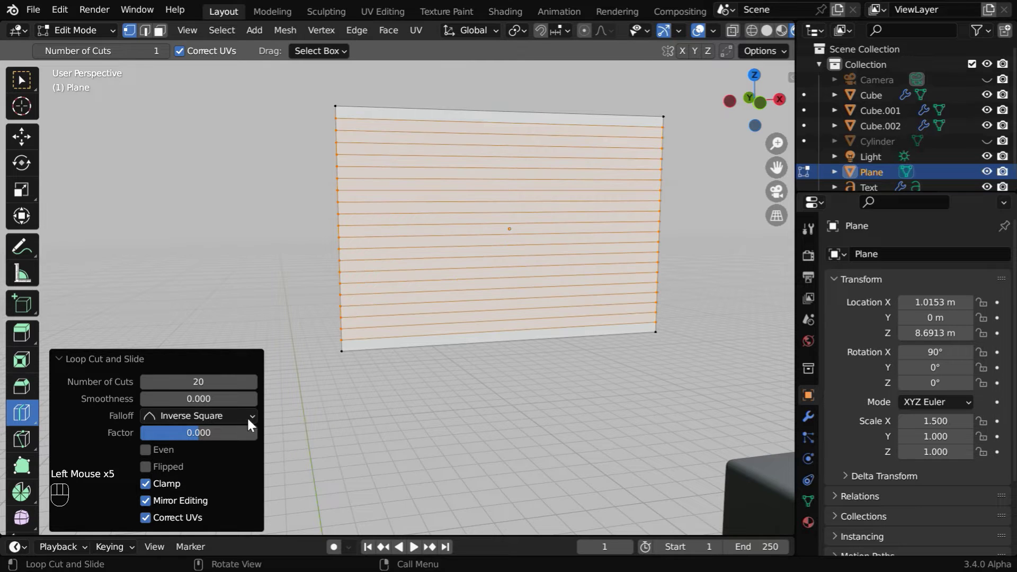
- Add 32 vertical loop cuts across the plane to form a dense grid
click(440, 126)
click(223, 381)
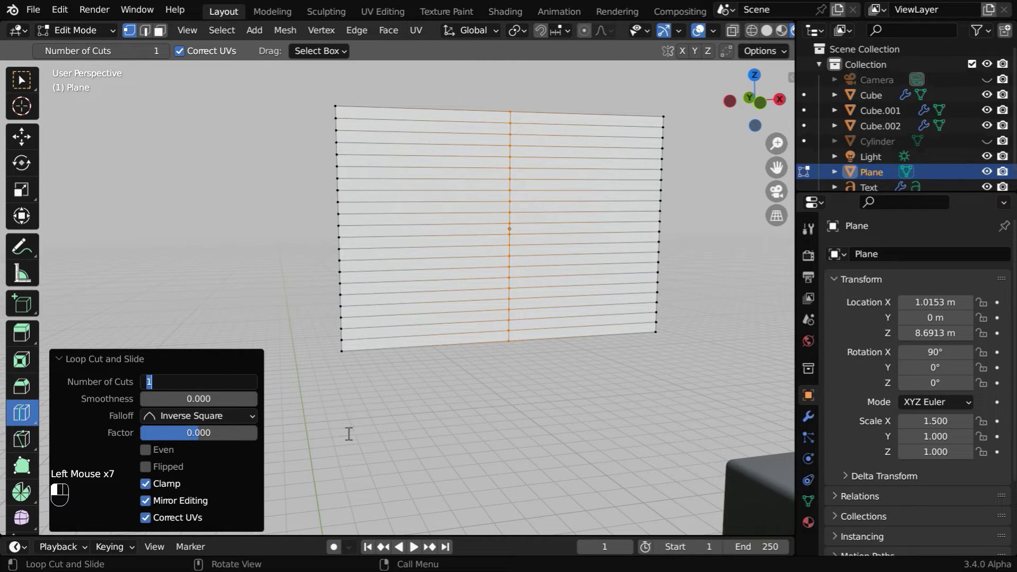
text(32)
key(Return)
click(59, 359)
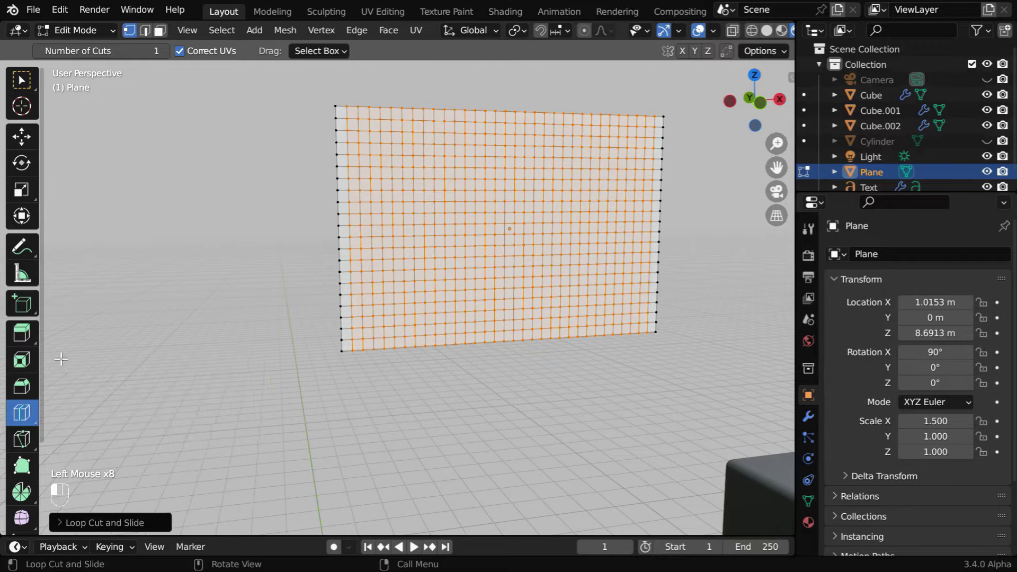
- Select the column of vertices along the plane's pole-side edge and assign it to a new vertex group
click(21, 80)
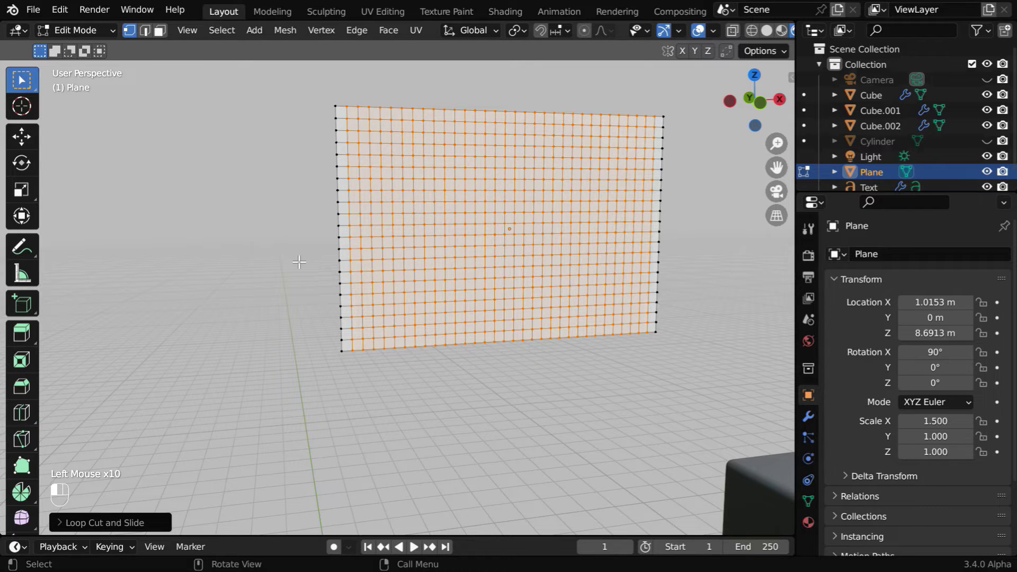
drag(313, 90, 319, 273)
drag(341, 364, 340, 375)
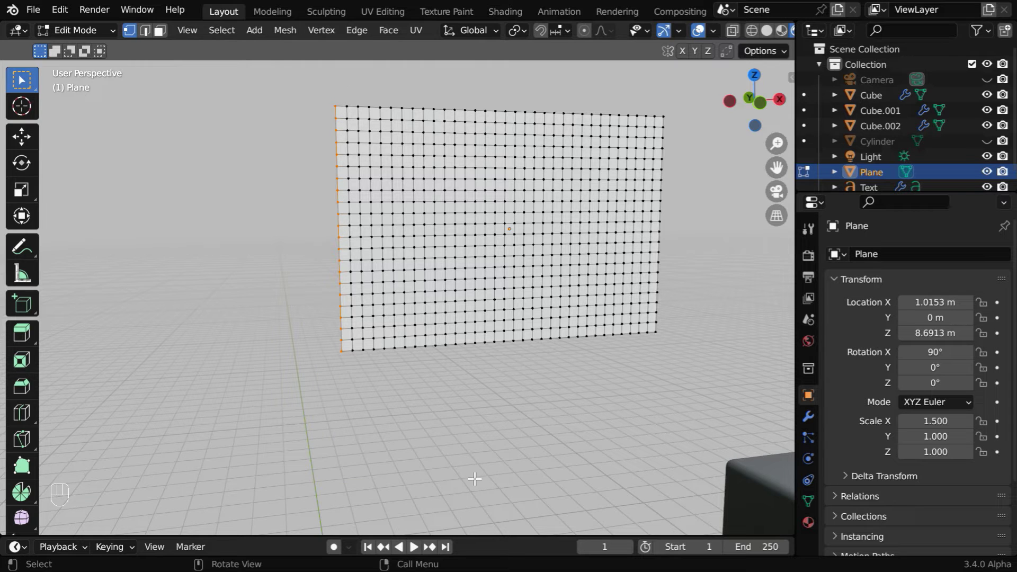
click(810, 501)
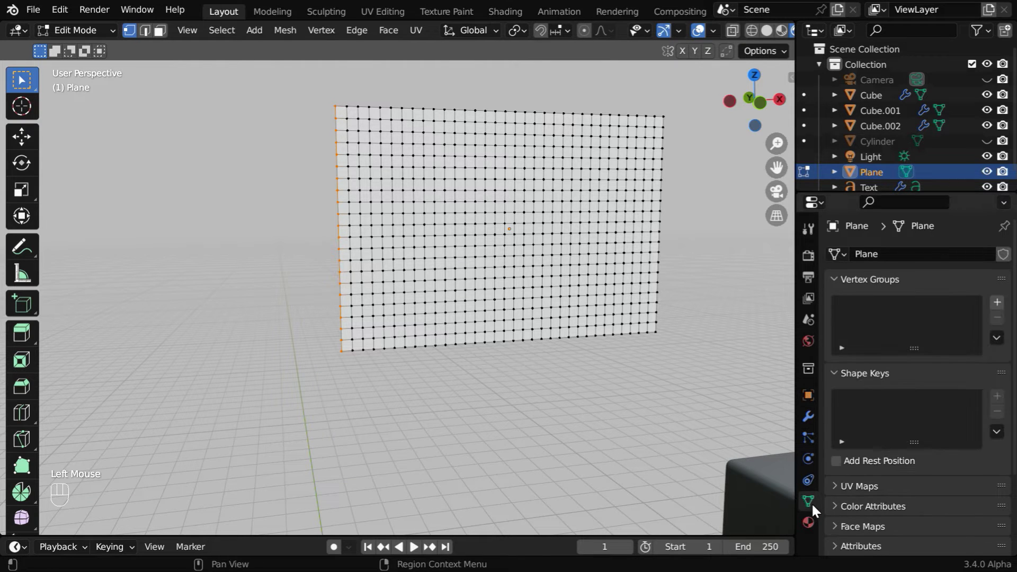
click(999, 303)
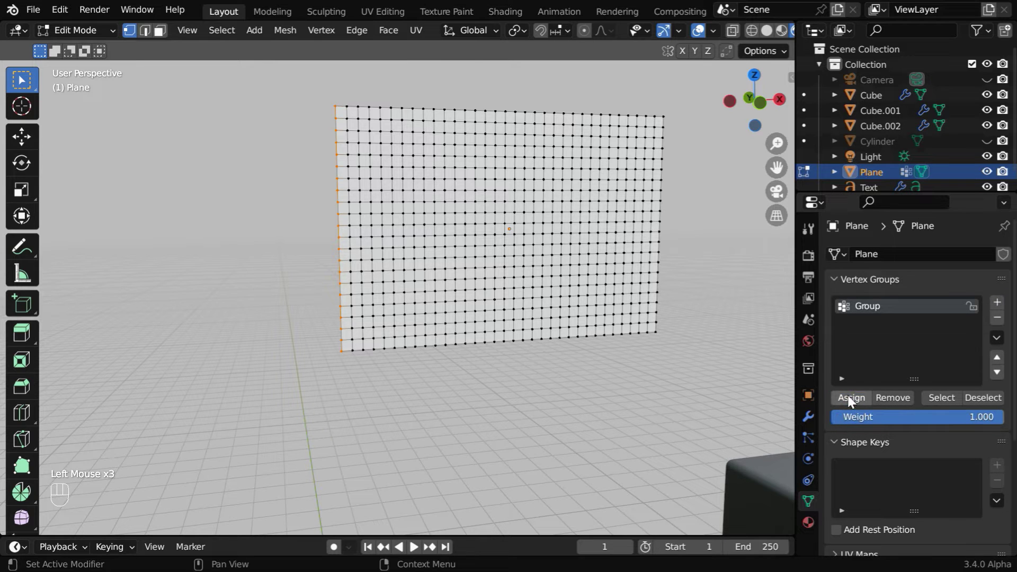
- Return to Object Mode and unhide the cylinder pole
click(113, 32)
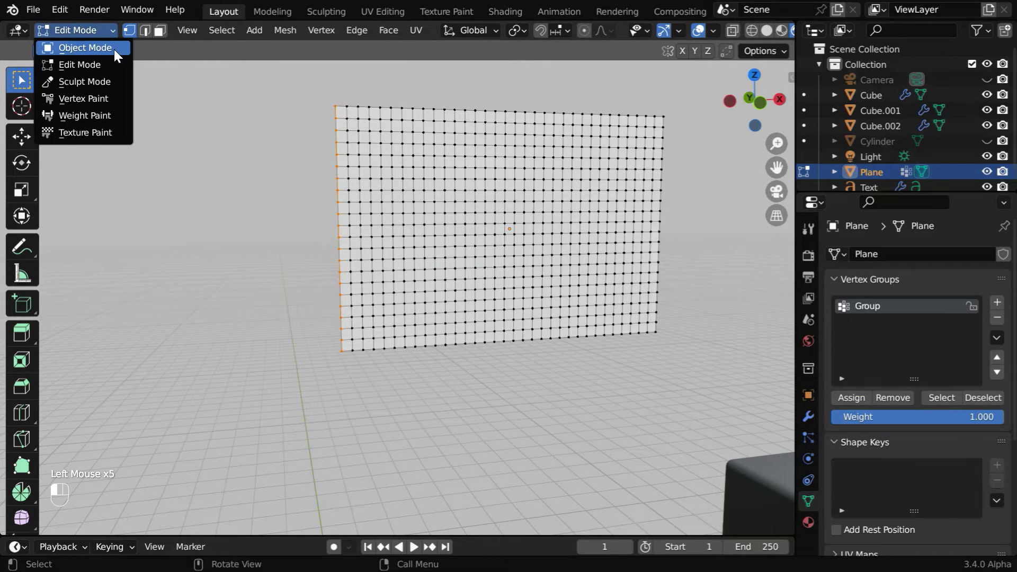
click(114, 47)
click(985, 141)
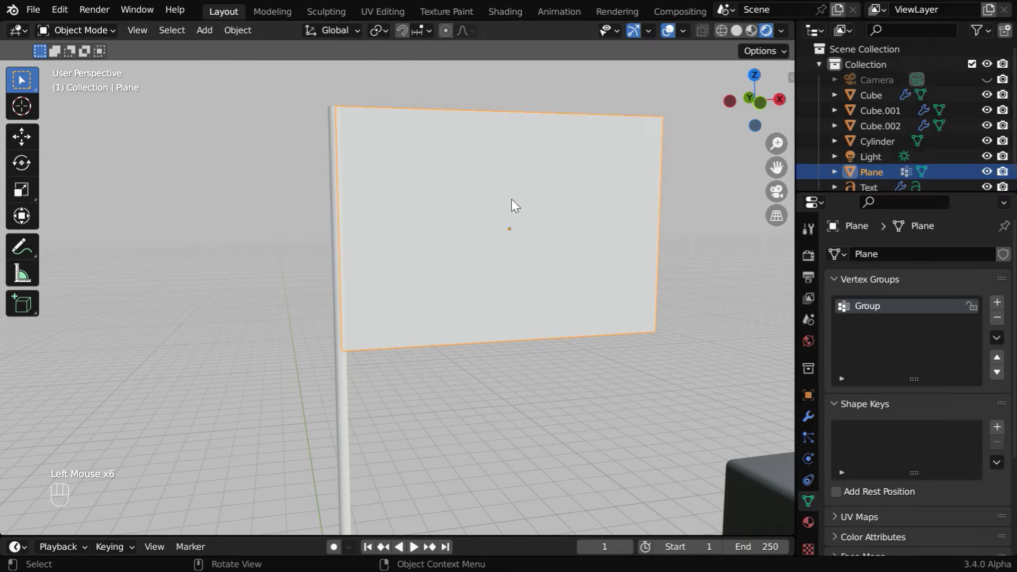
- Add Cloth physics to the flag plane and set its shape's pin group to the vertex group "Group"
click(807, 459)
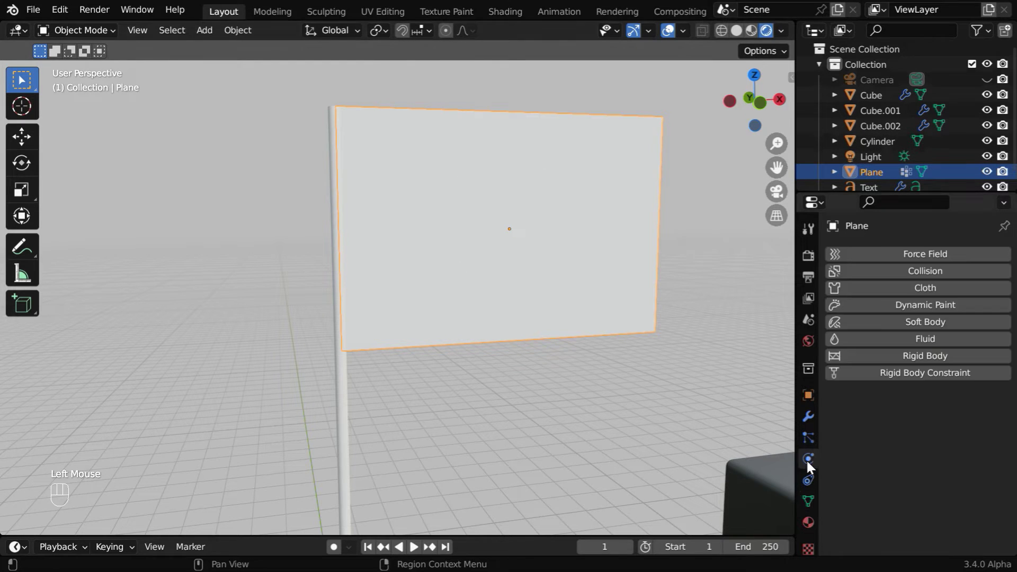
click(927, 288)
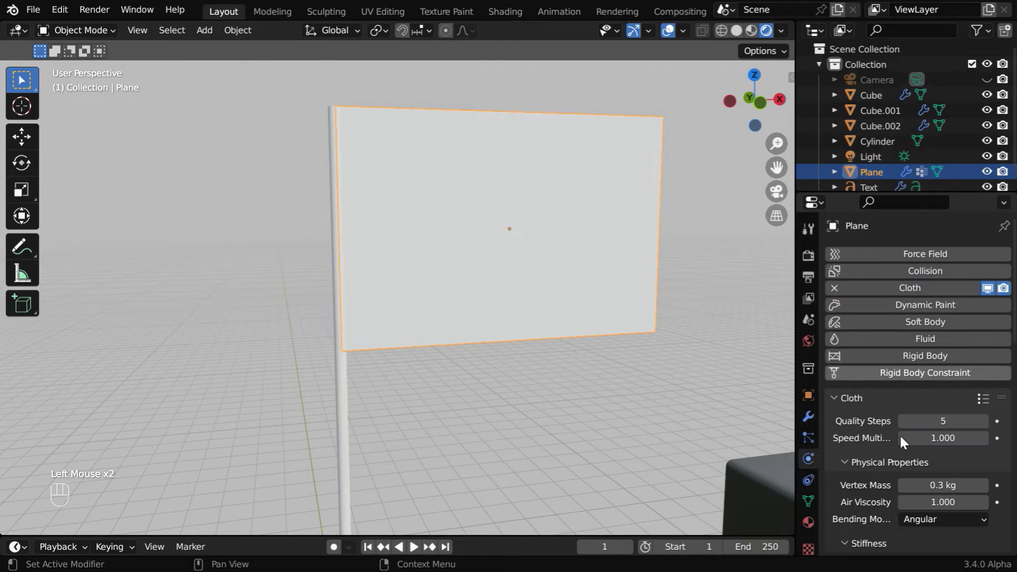
click(848, 462)
scroll(916, 467, down, 2)
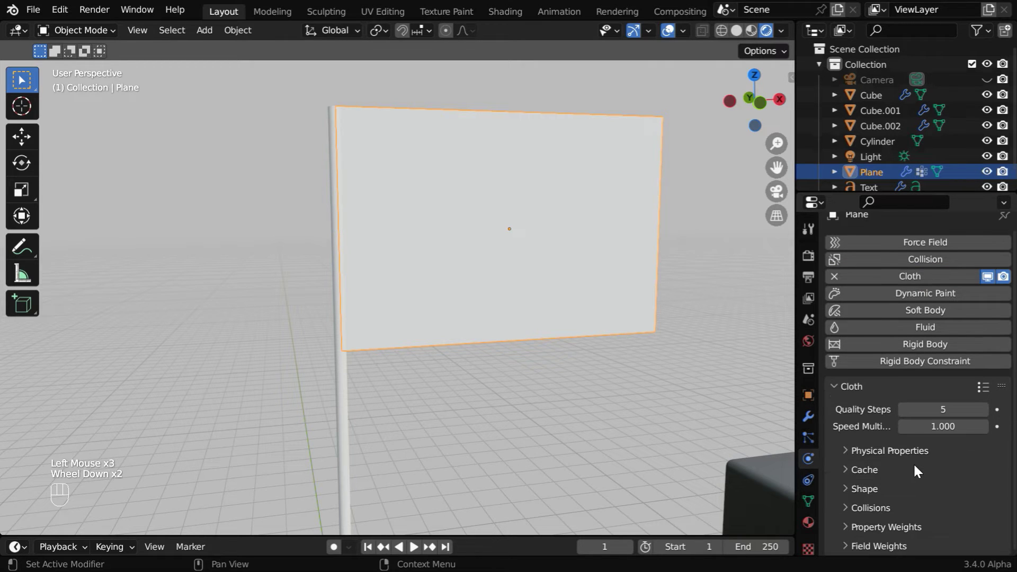
click(848, 494)
scroll(904, 485, down, 2)
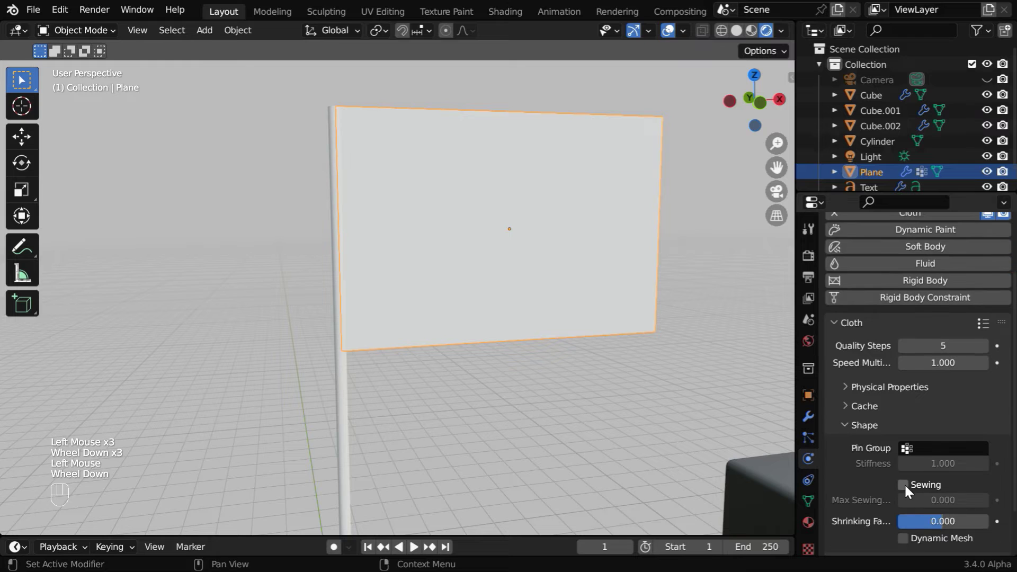
click(908, 408)
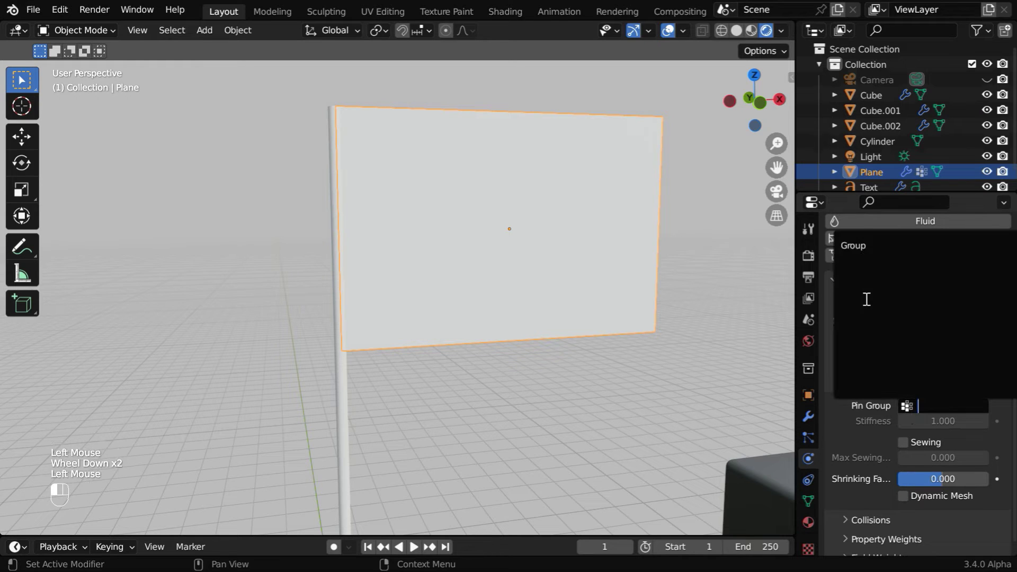
click(871, 247)
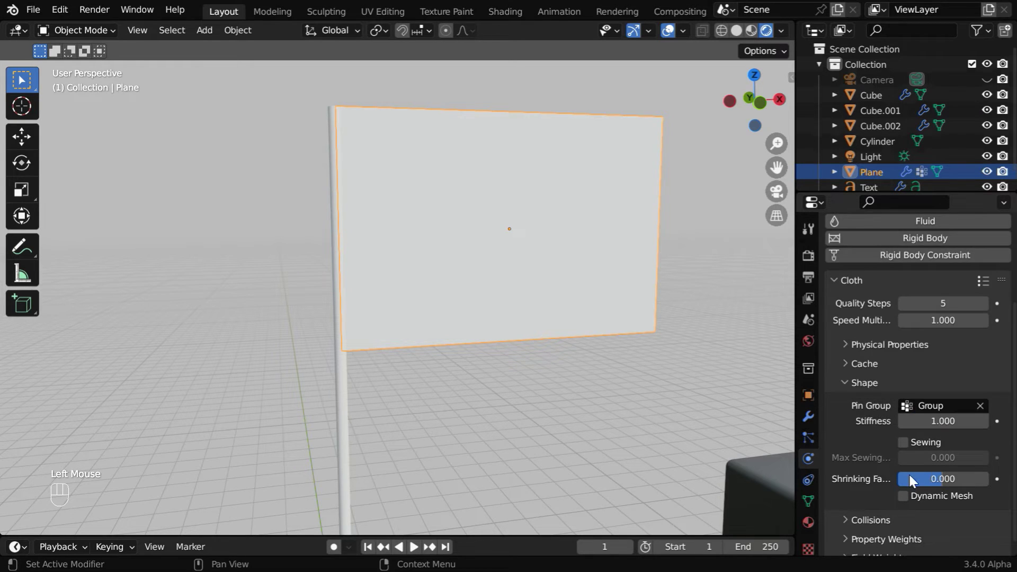
- Enable Self Collisions in the flag plane's cloth collision settings
scroll(909, 477, down, 4)
click(847, 507)
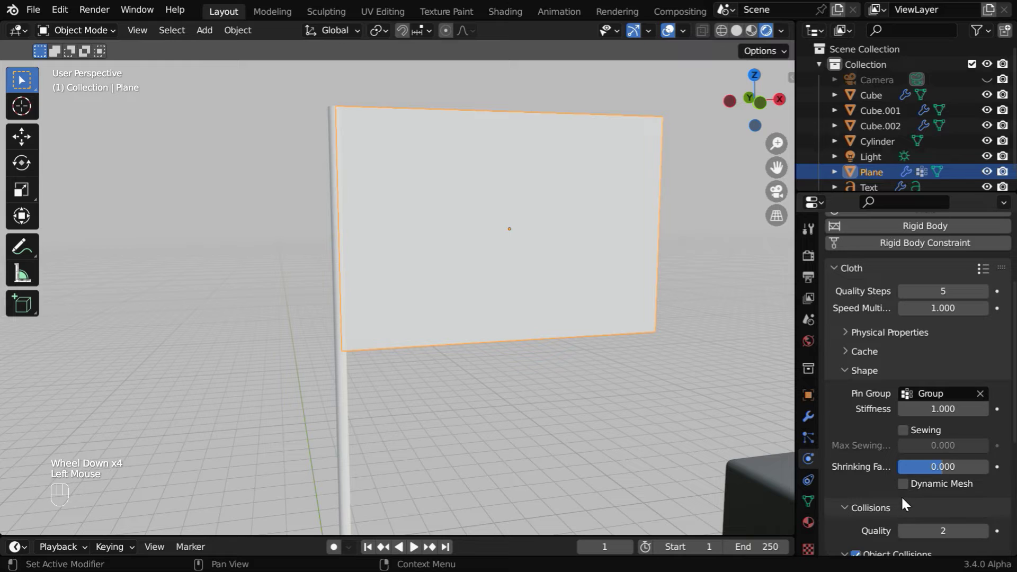
scroll(903, 495, down, 4)
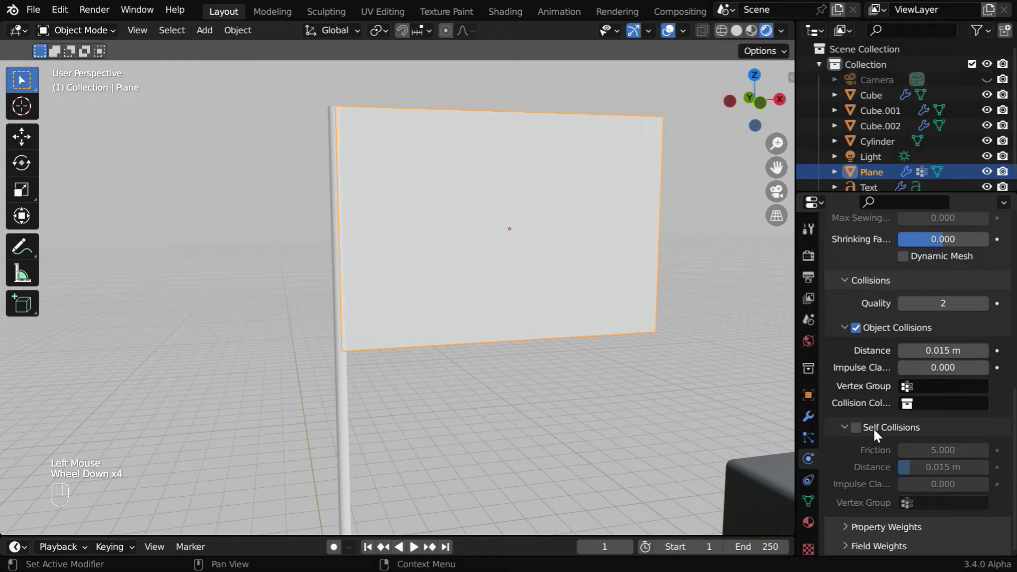
click(856, 427)
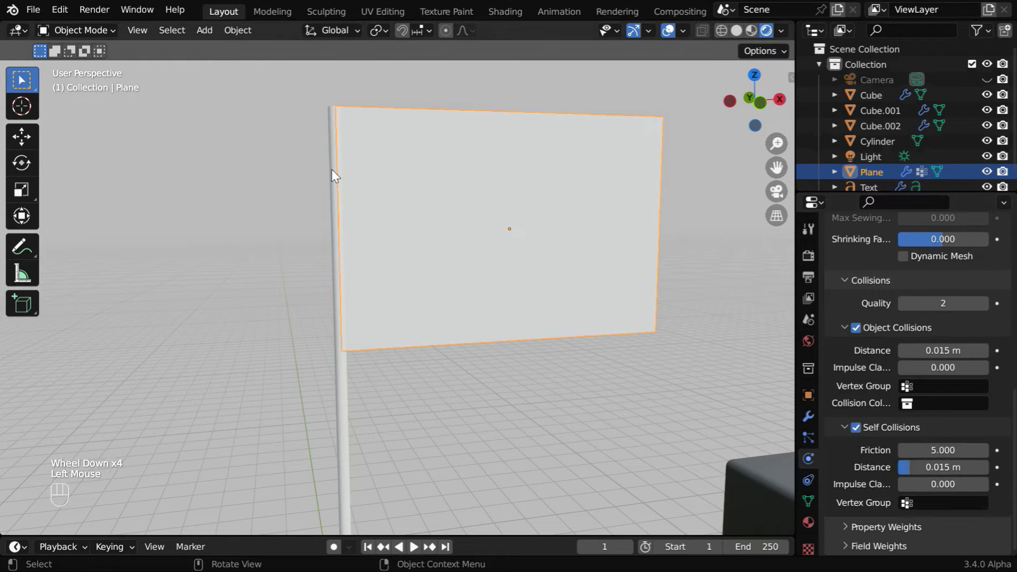
- Shade the flag plane smooth and give it a new material
click(236, 32)
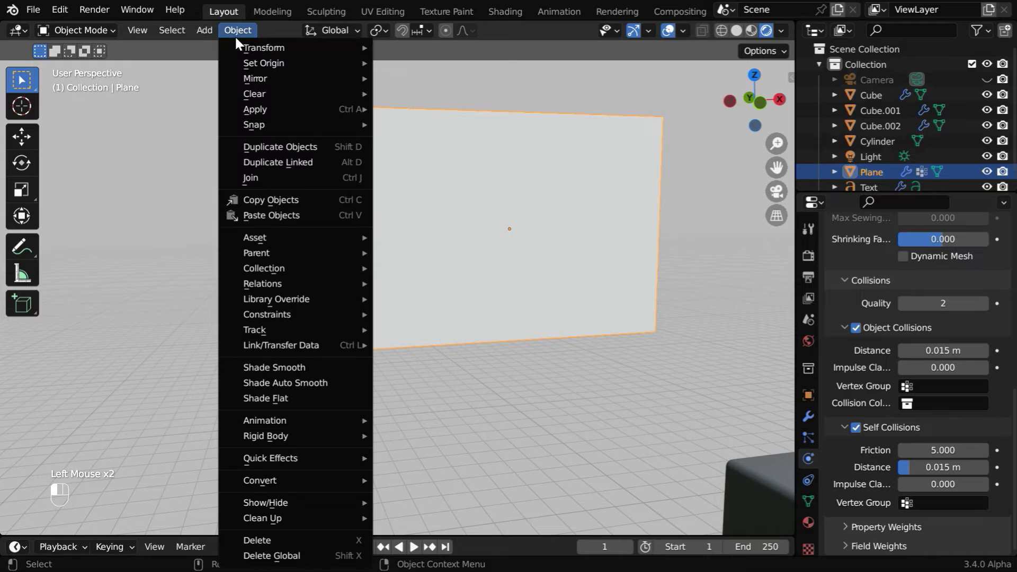
click(293, 366)
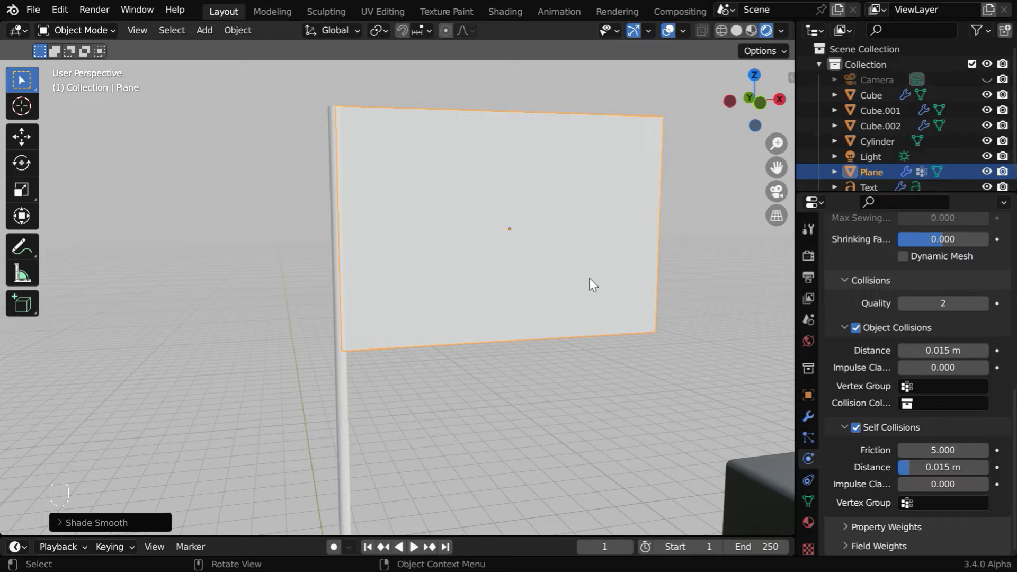
click(808, 522)
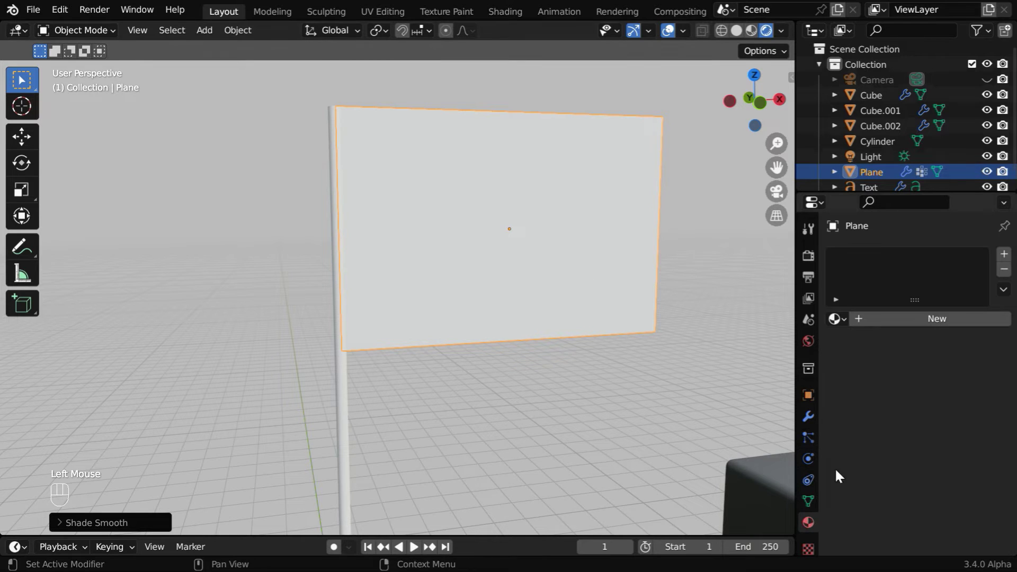
click(923, 316)
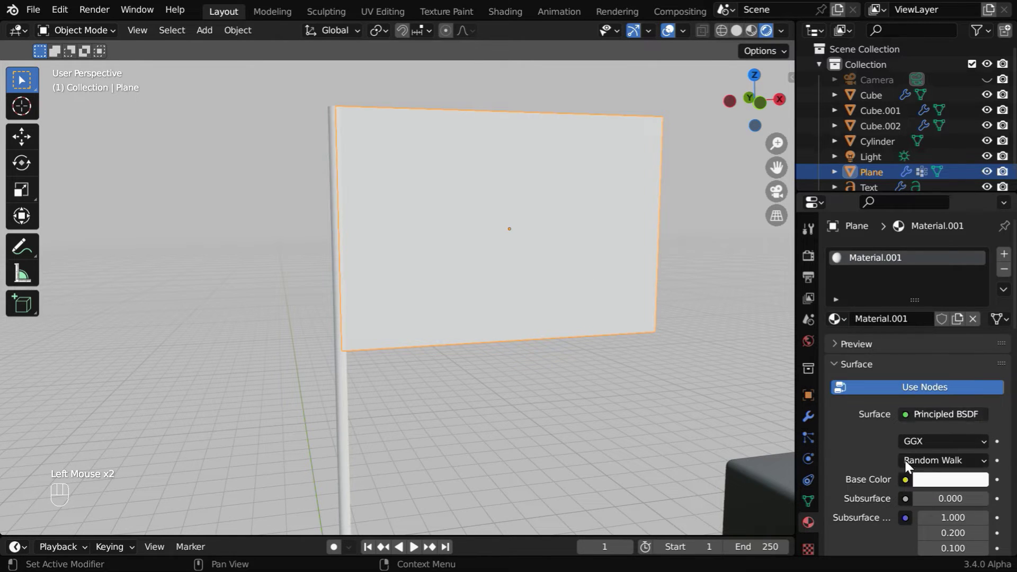
- Set the flag material's base color to an image texture using India Flag.png, and deselect the flag
click(906, 480)
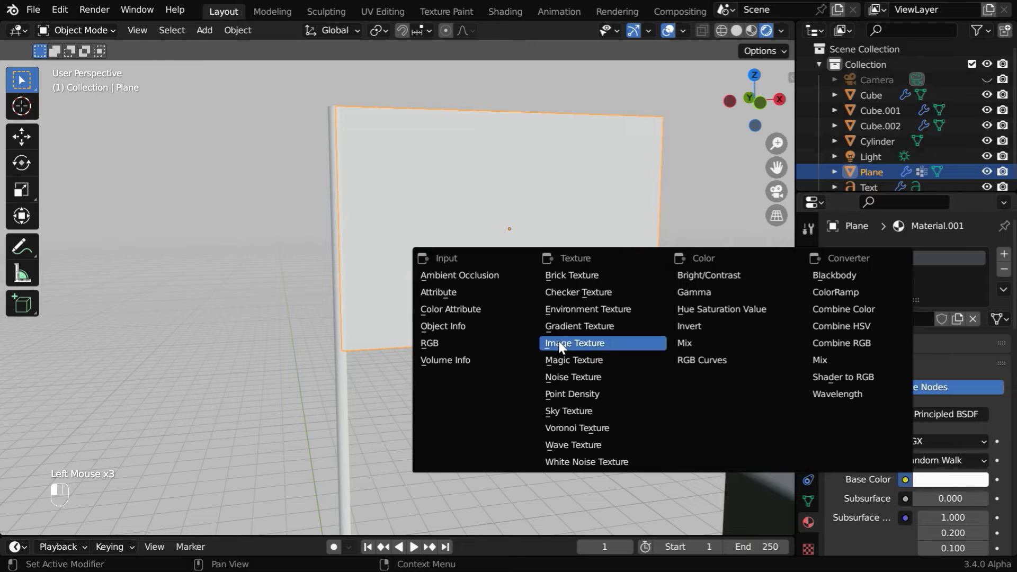
click(576, 345)
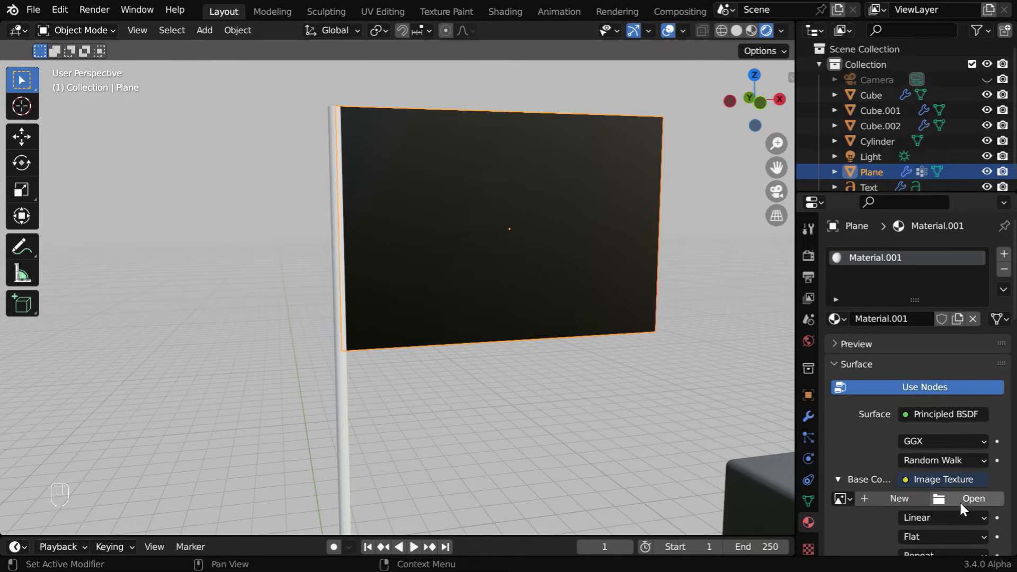
click(963, 498)
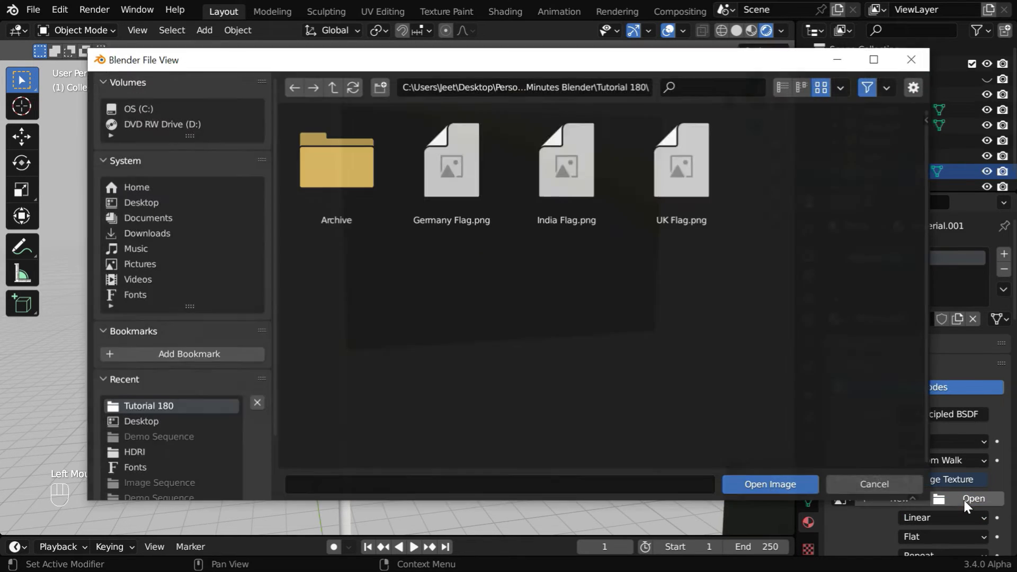
click(583, 188)
click(758, 483)
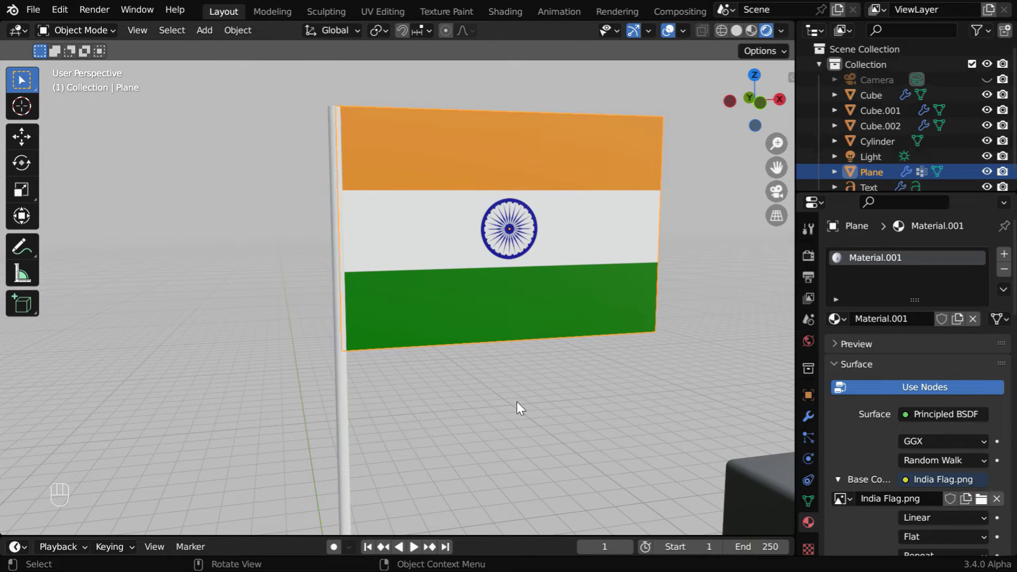
click(516, 402)
- Add a Wind force field to the scene and set its Y rotation to 90°
ctrl+middle_drag(559, 361, 574, 494)
ctrl+middle_drag(498, 313, 486, 355)
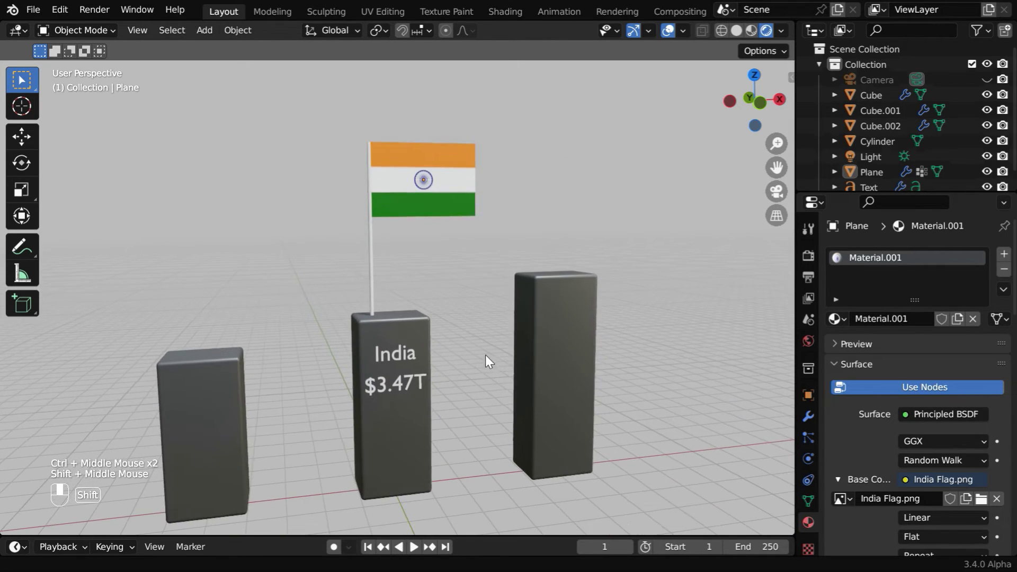
middle_drag(508, 431, 469, 431)
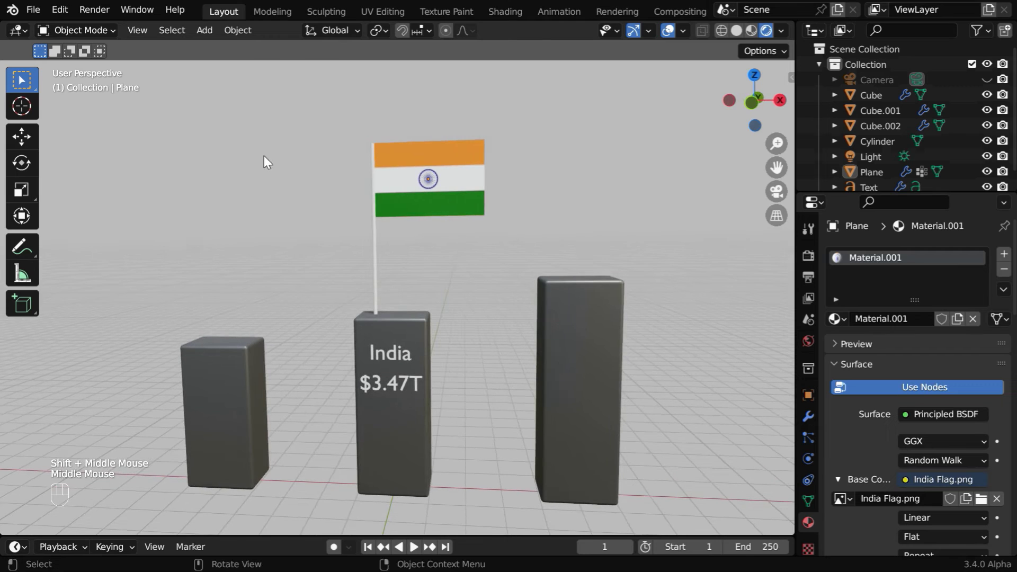
click(204, 30)
mouse_move(249, 321)
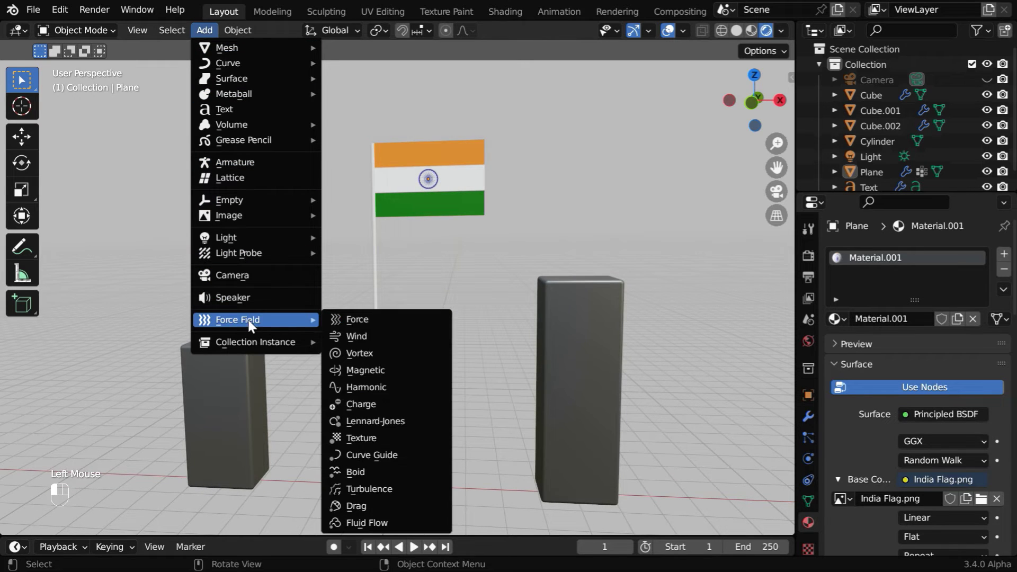
click(364, 336)
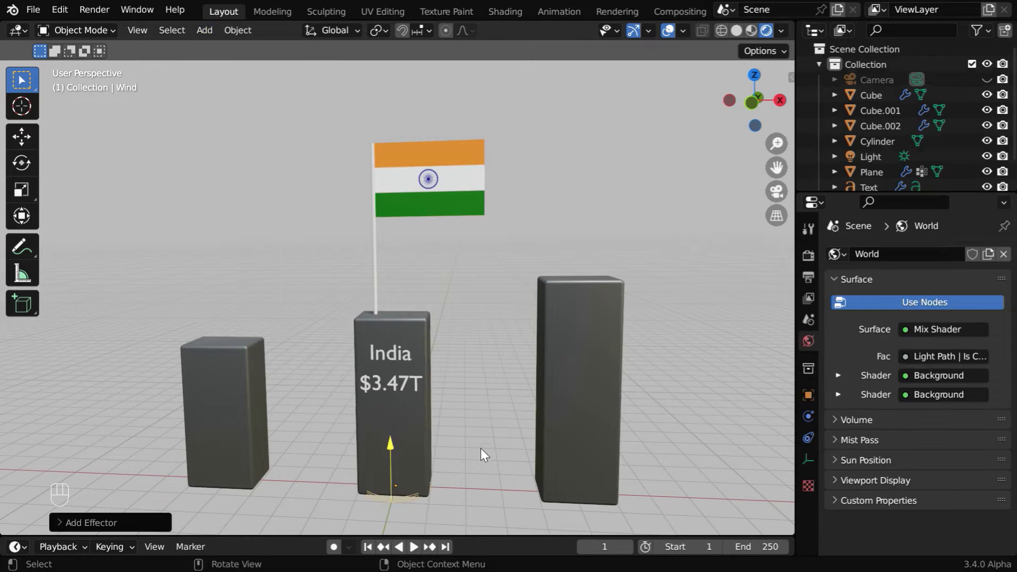
click(807, 394)
double_click(936, 367)
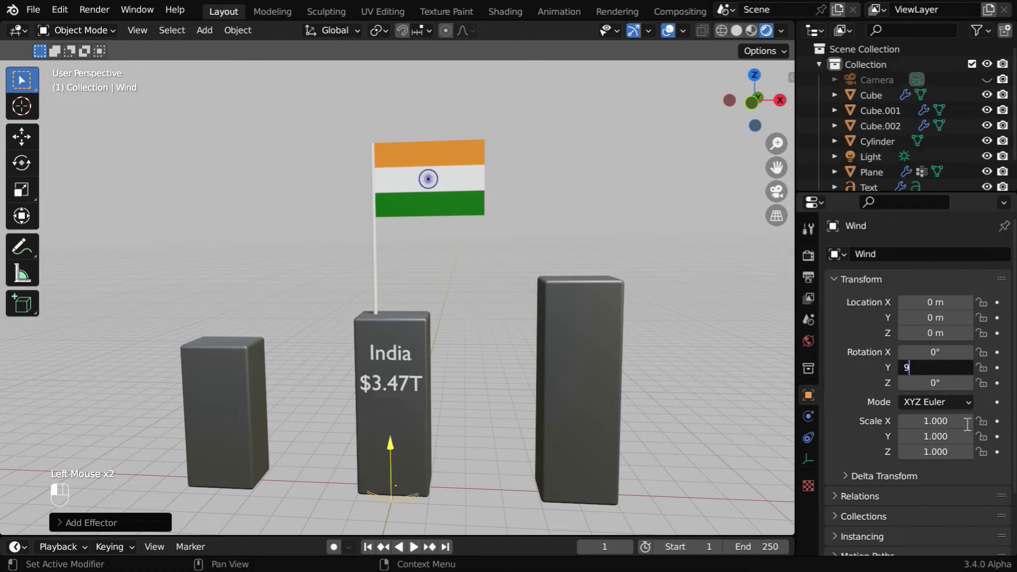
key(Return)
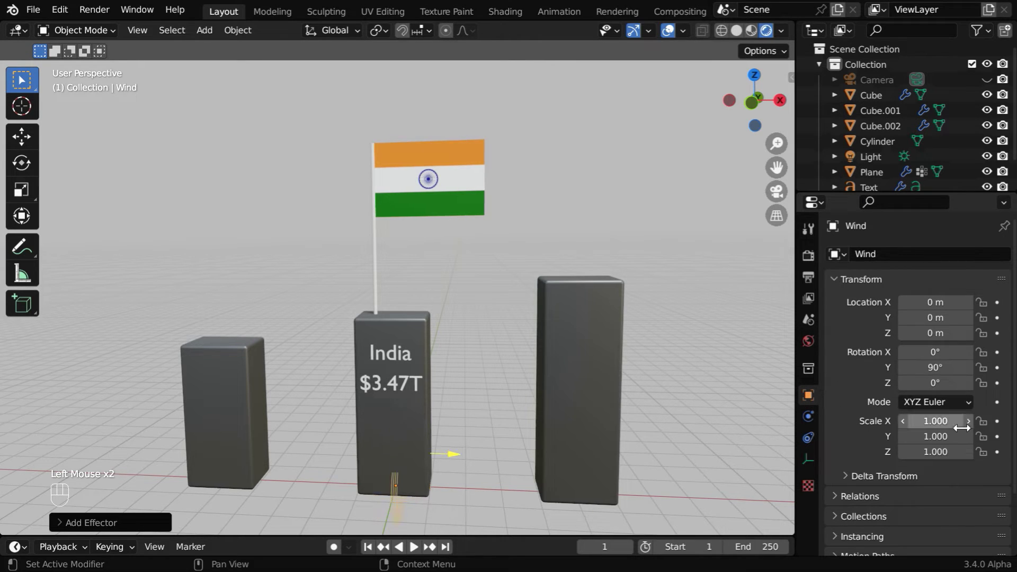
- Set the wind force field's strength to 10000 and deselect it
click(809, 417)
click(945, 389)
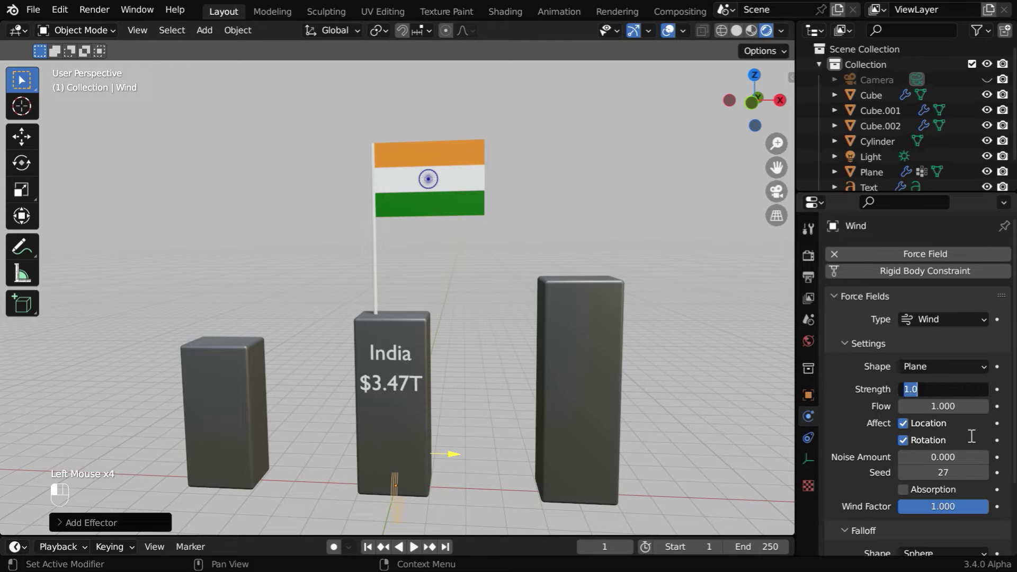
text(10000)
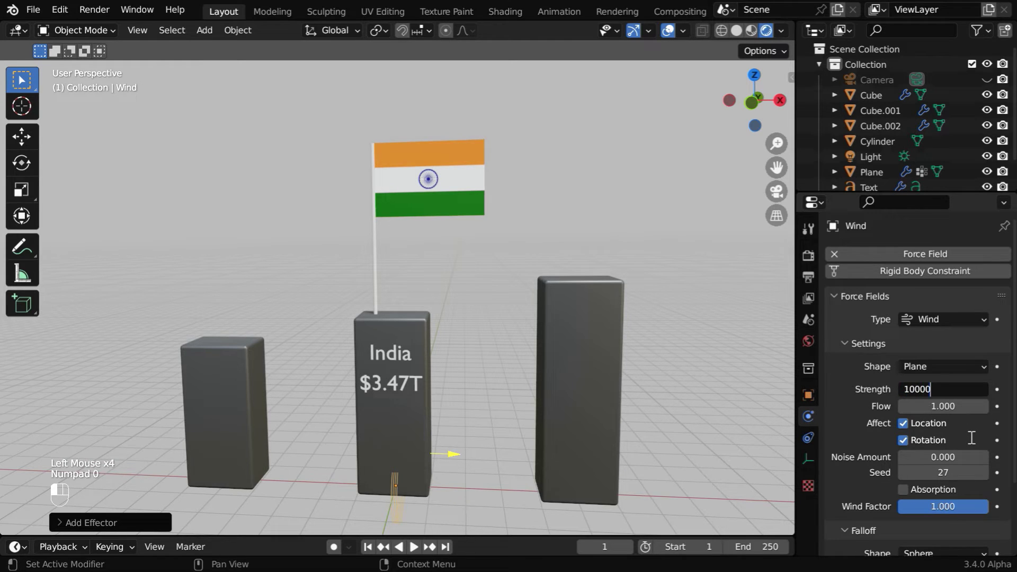
key(Return)
click(494, 467)
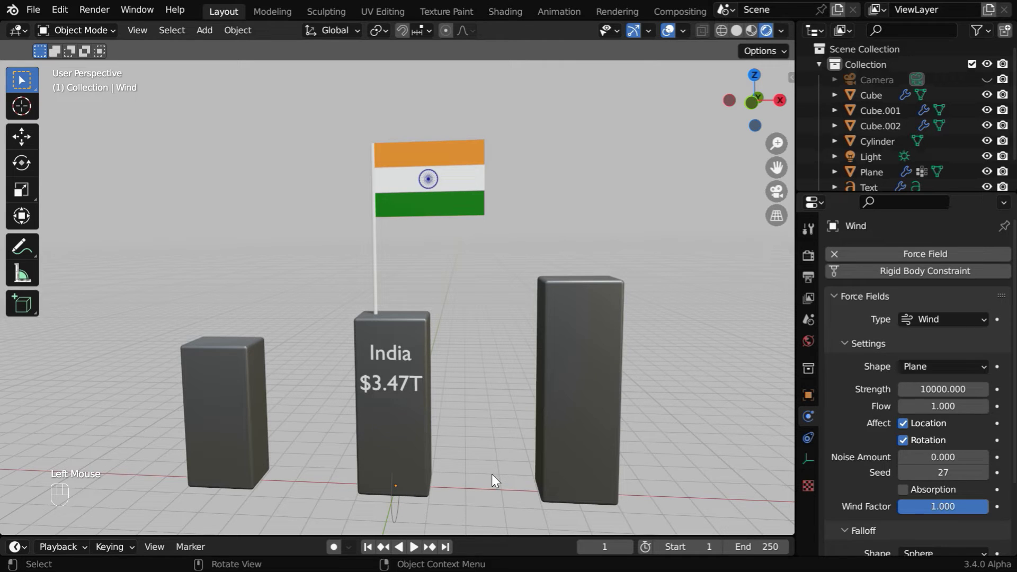
- Play the cloth simulation to check how the flag waves, and return to the first frame
click(414, 547)
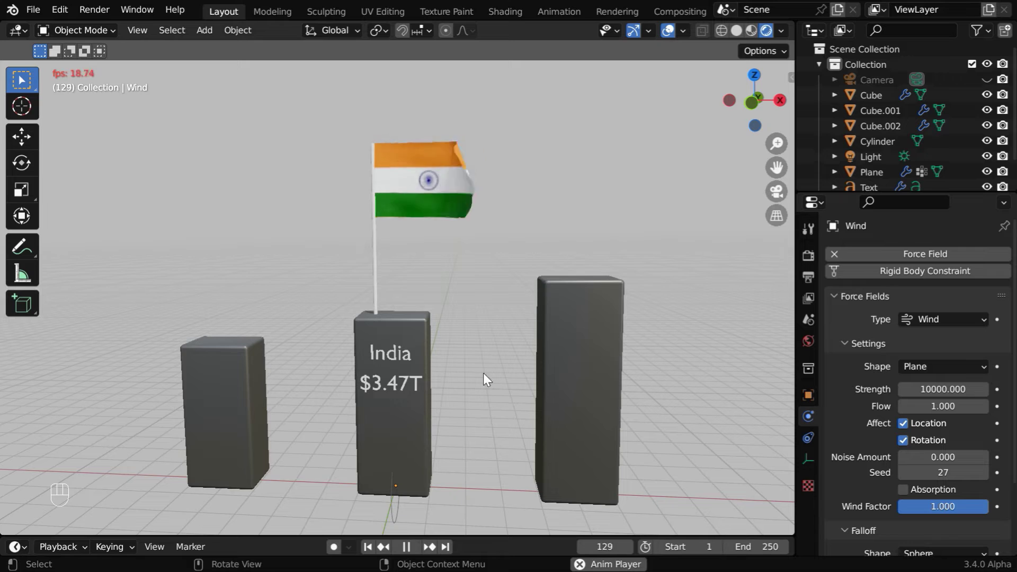
click(407, 547)
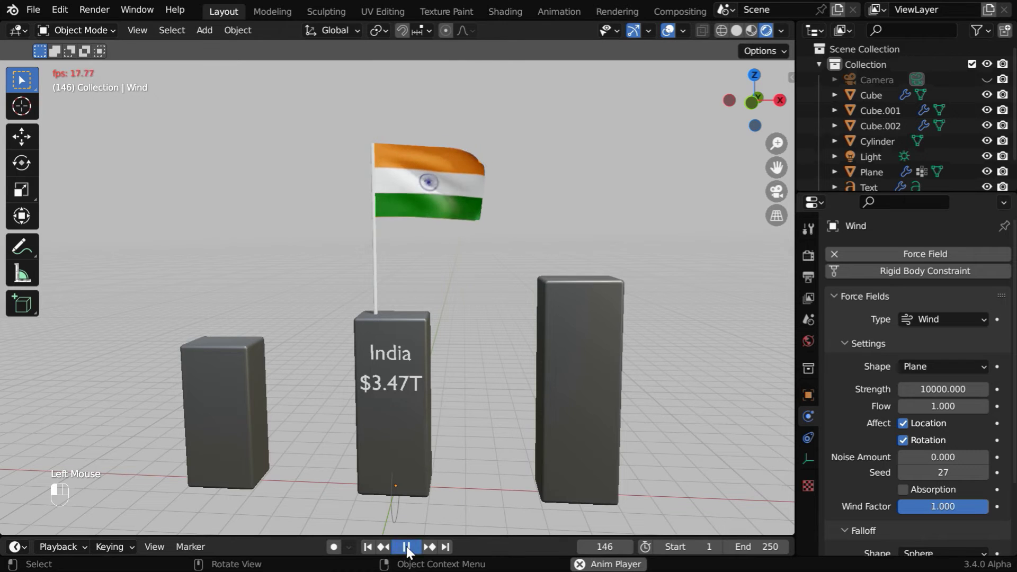
click(369, 548)
- Duplicate the pole and flag, move the copy along X over the shortest block, and lower it about 0.69 m onto the block
click(403, 230)
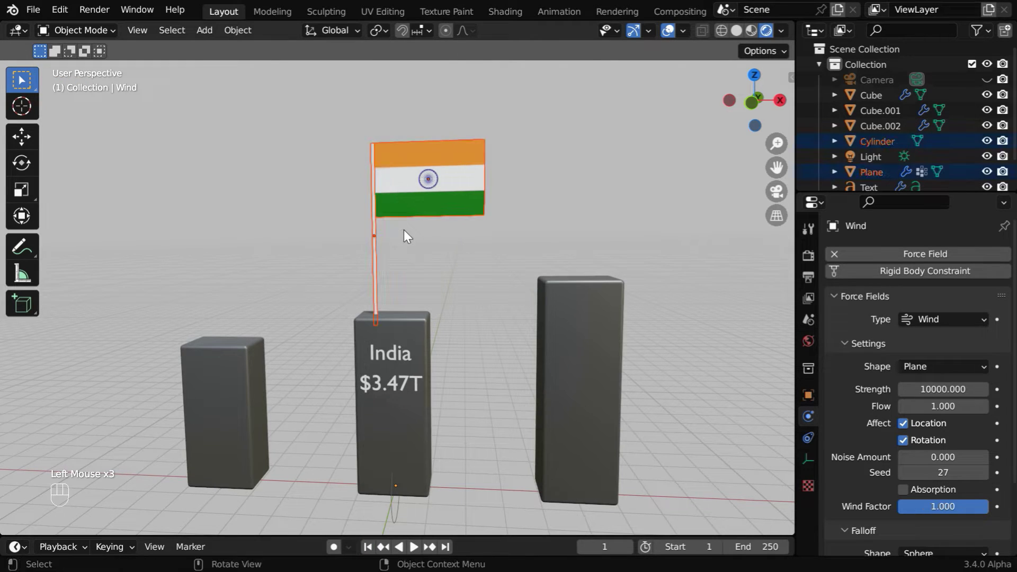
key(shift+d)
key(g)
key(x)
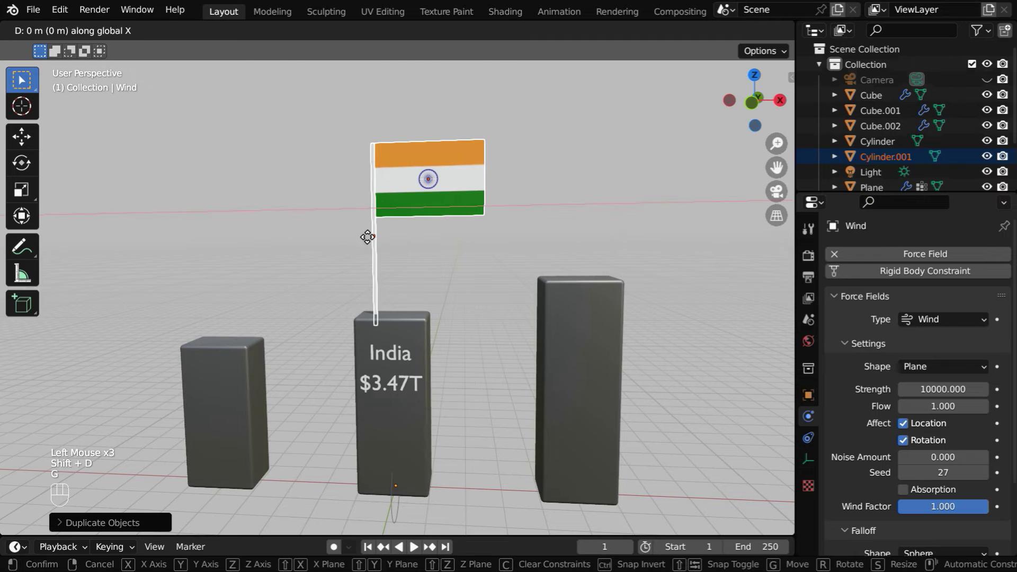
click(235, 245)
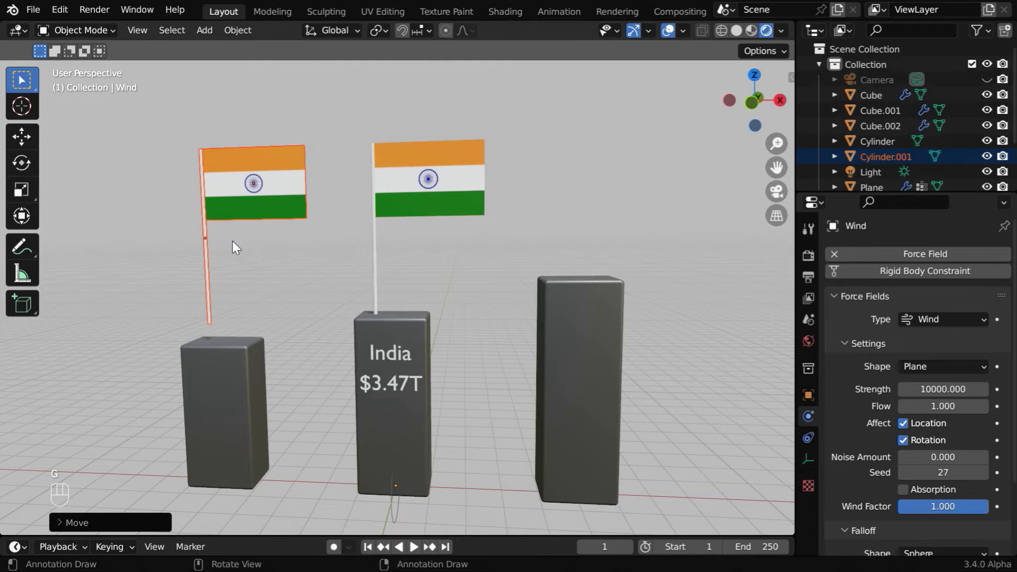
key(g)
key(z)
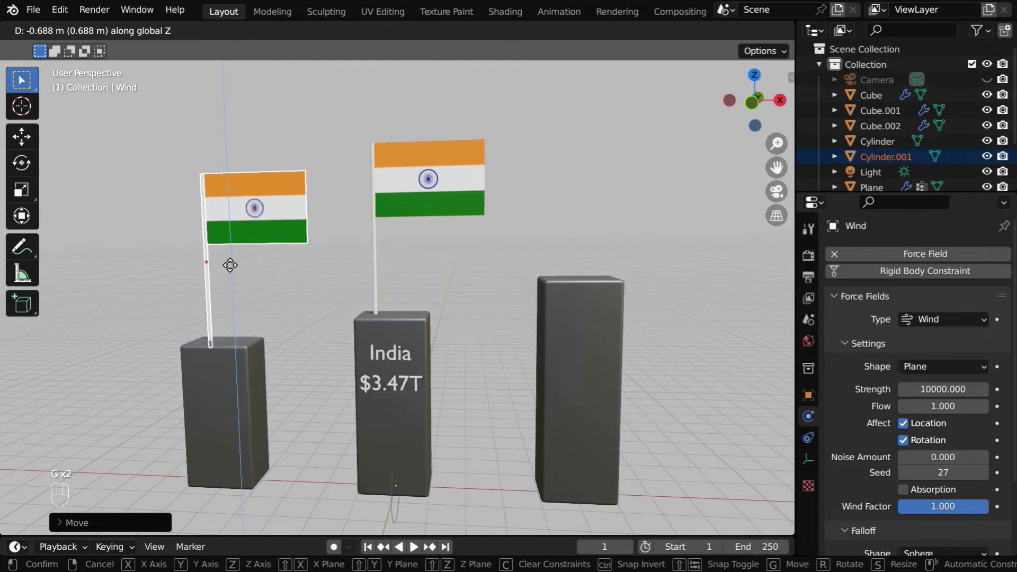
click(231, 266)
- Duplicate the shortest block's pole and flag, move the copy about 9.7 m along X, and raise it onto the tallest block
key(shift+d)
right_click(231, 265)
key(g)
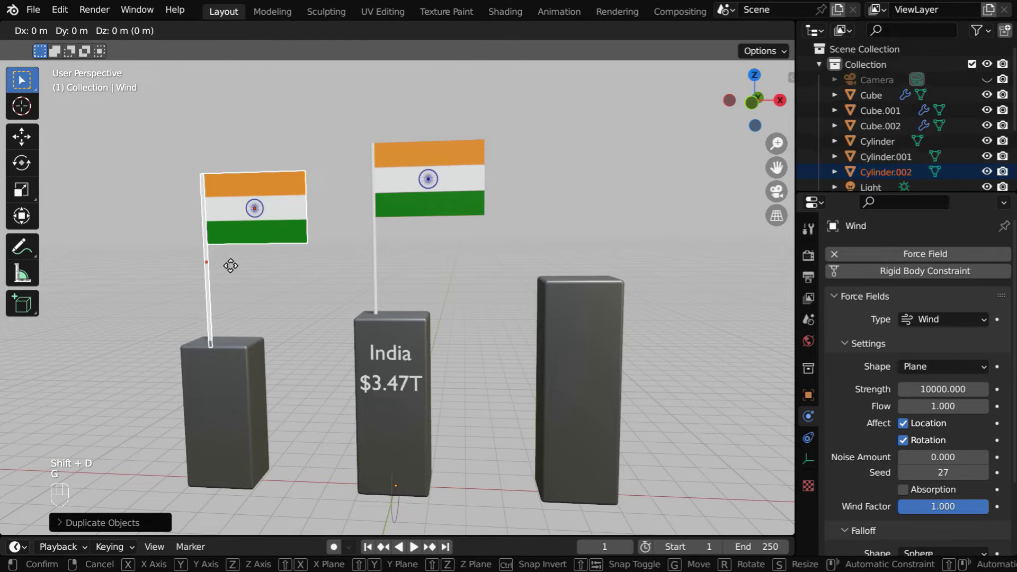
key(x)
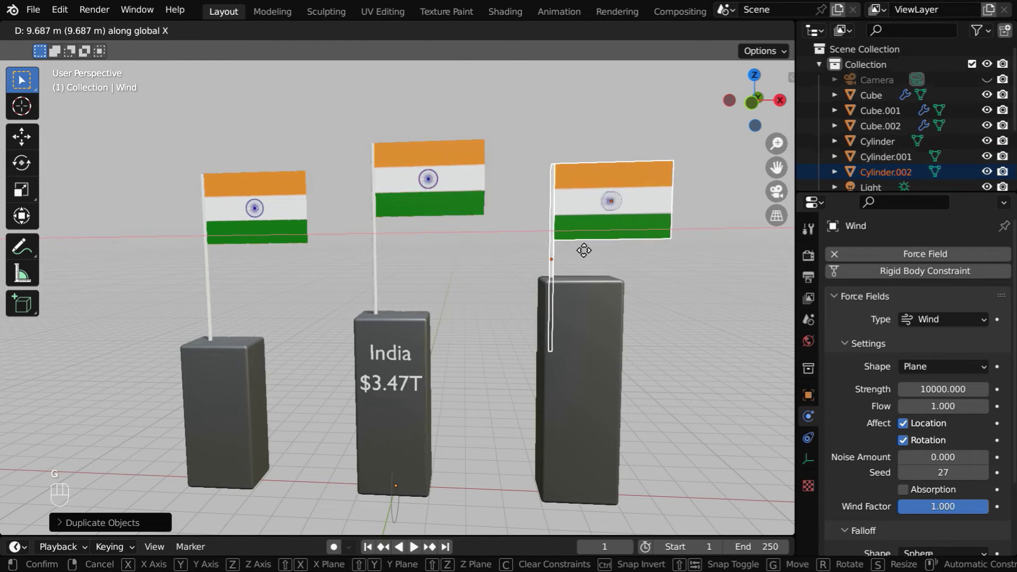
click(584, 254)
key(g)
key(z)
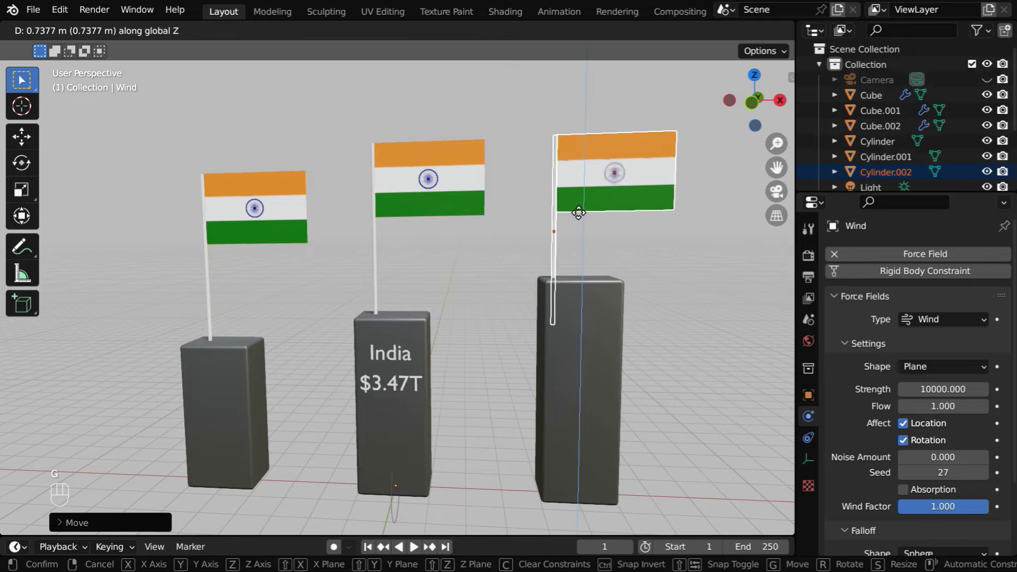
click(580, 194)
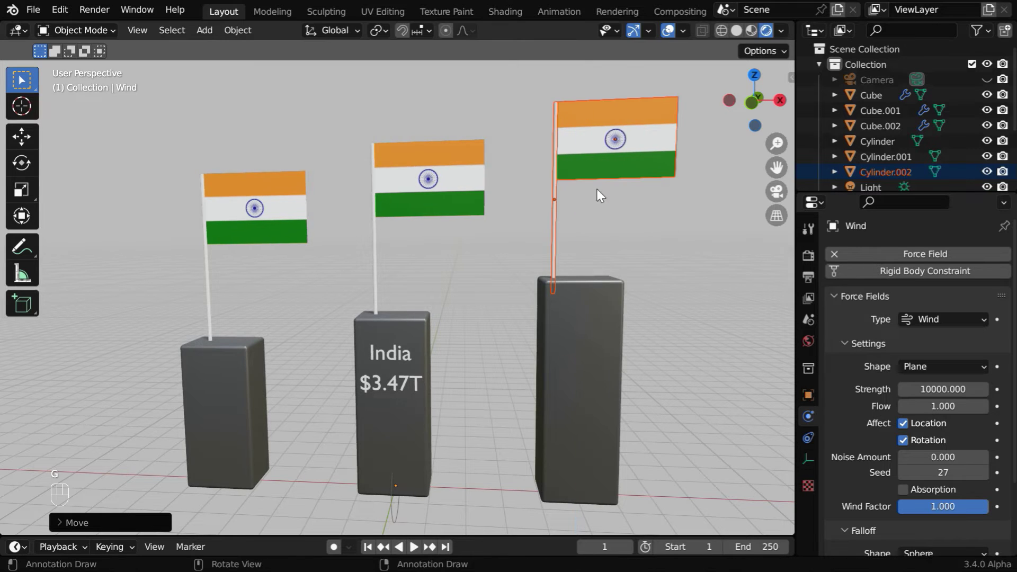
- Make the material of the tallest block's flag single-user and replace its image with Germany Flag.png
click(624, 171)
click(806, 521)
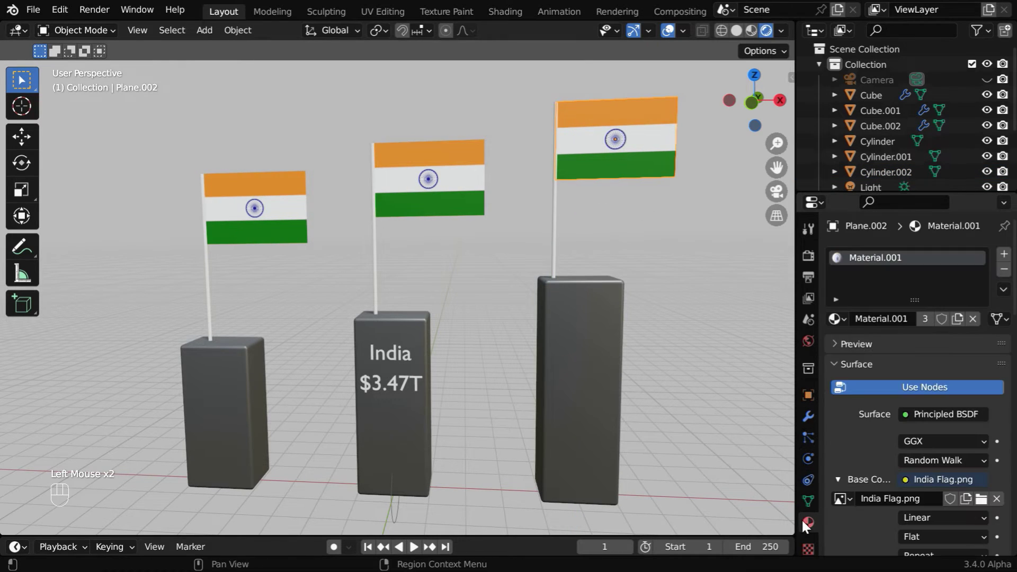
click(958, 319)
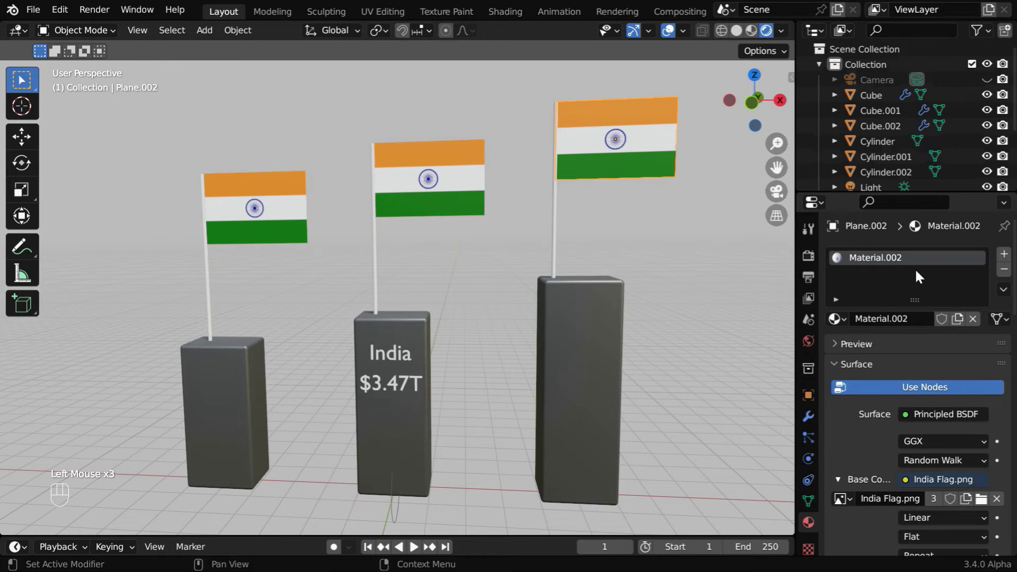
click(981, 498)
double_click(460, 208)
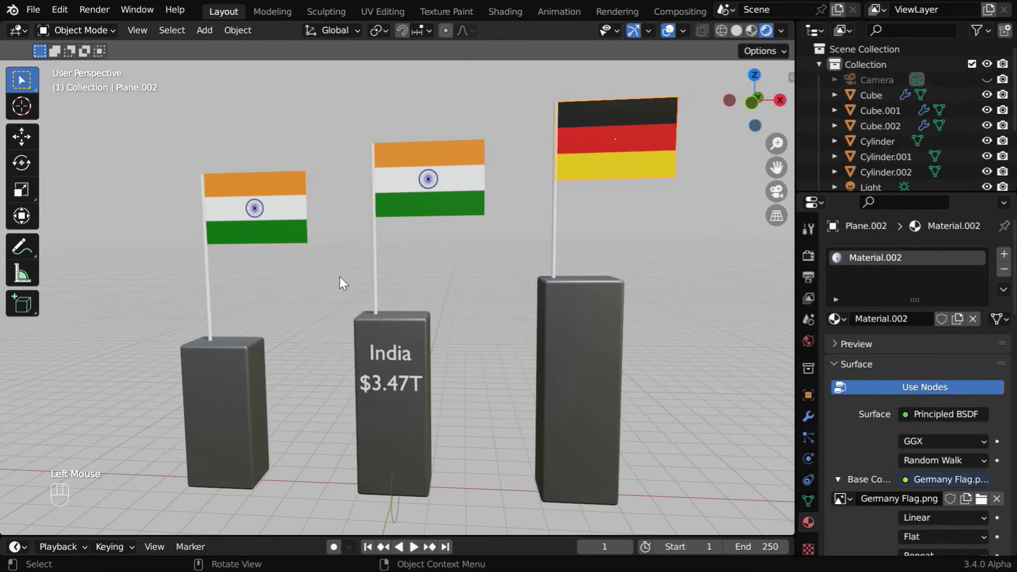
- Make the material of the shortest block's flag single-user and replace its image with UK Flag.png
click(278, 232)
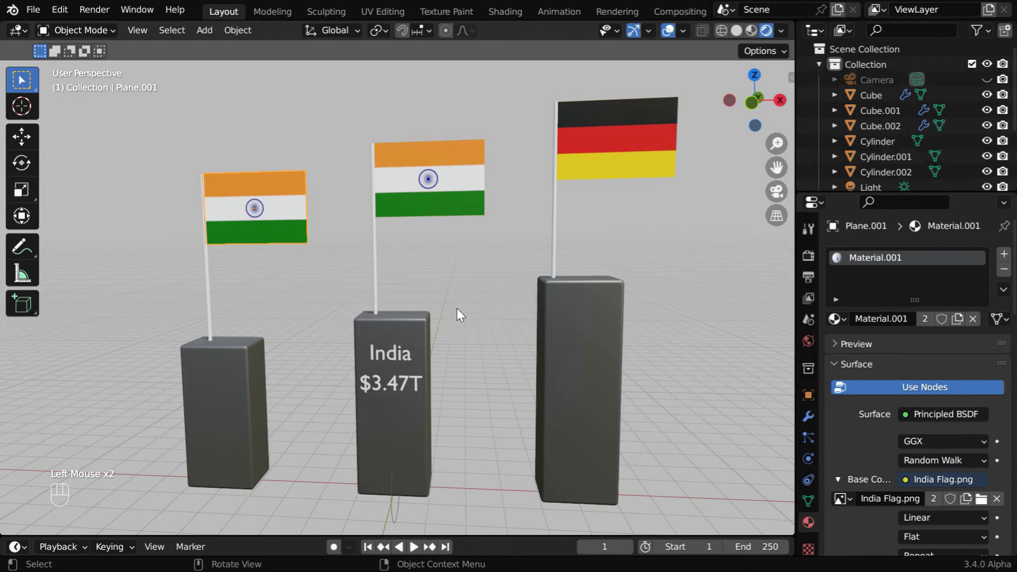
click(957, 323)
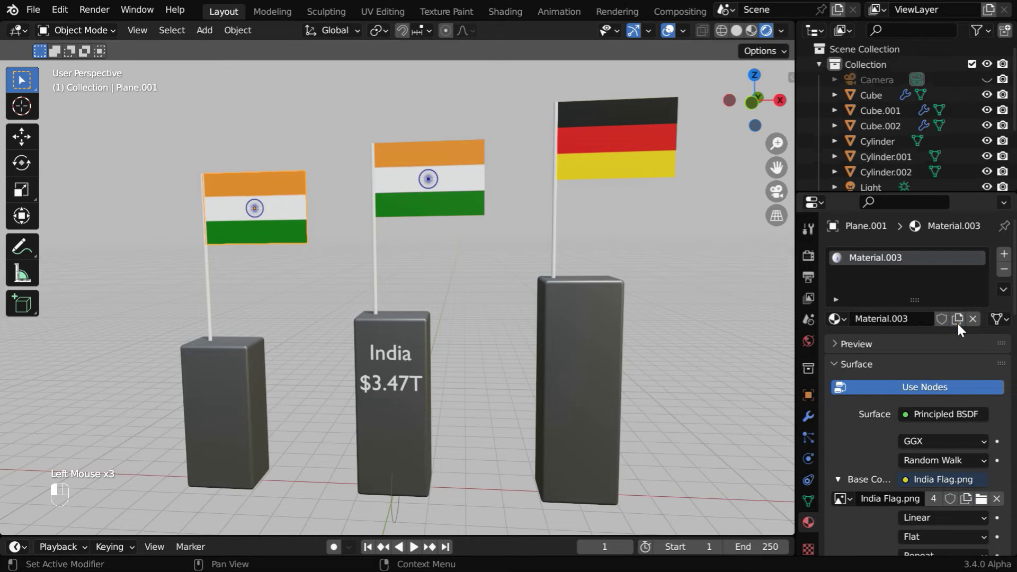
click(981, 499)
double_click(688, 202)
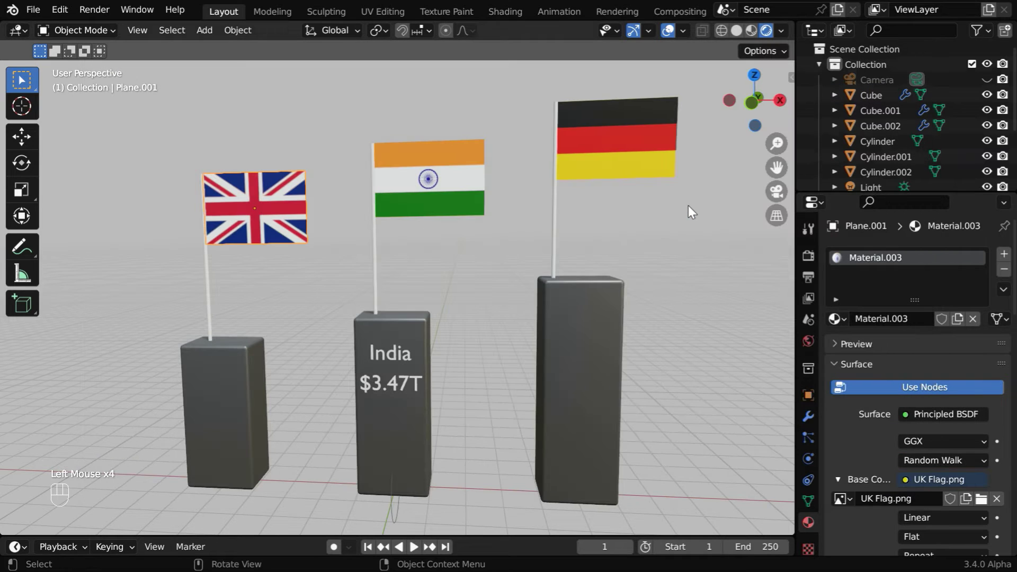
- Play the animation to examine how the UK, India and Germany flags wave
click(511, 259)
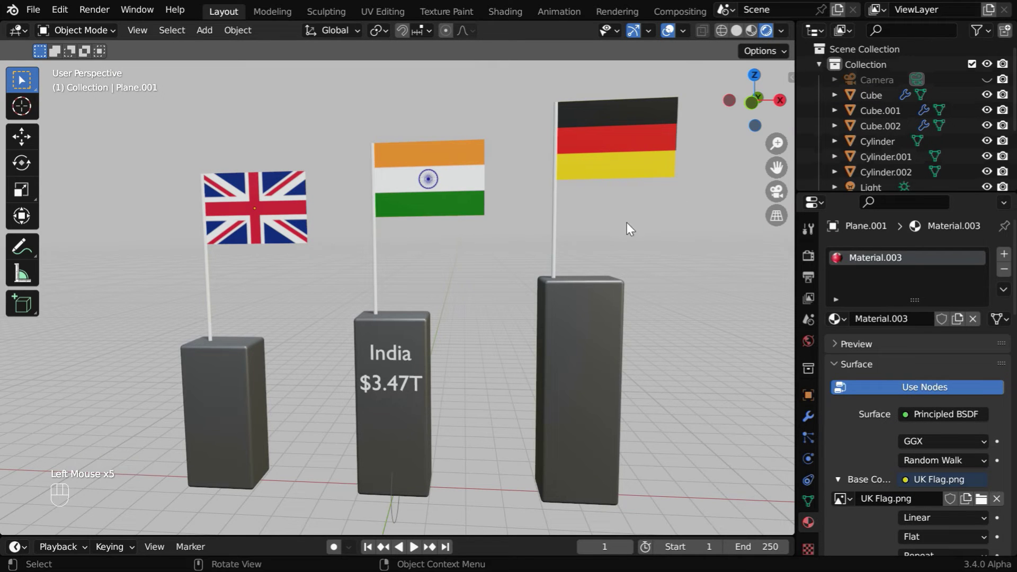
click(415, 547)
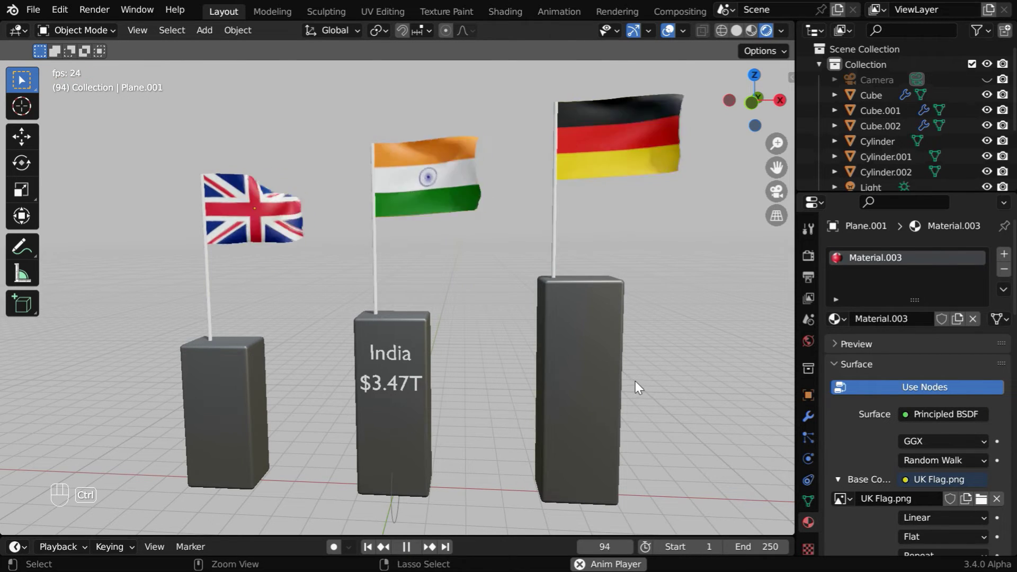
ctrl+middle_drag(642, 390, 653, 419)
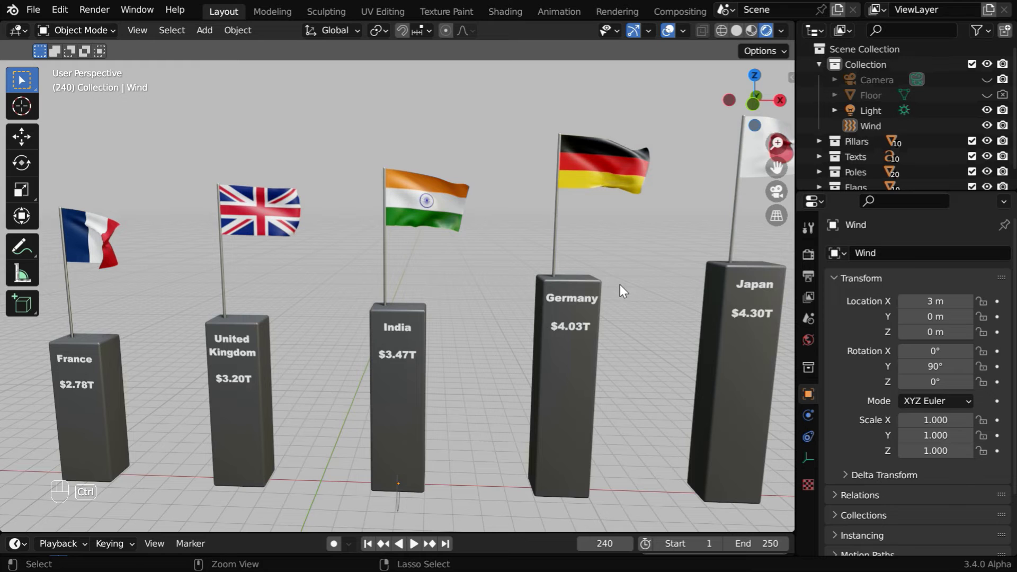
- Unhide the camera and move it along X to about -25.16 m, in front of the Italy block
ctrl+middle_drag(636, 278, 564, 419)
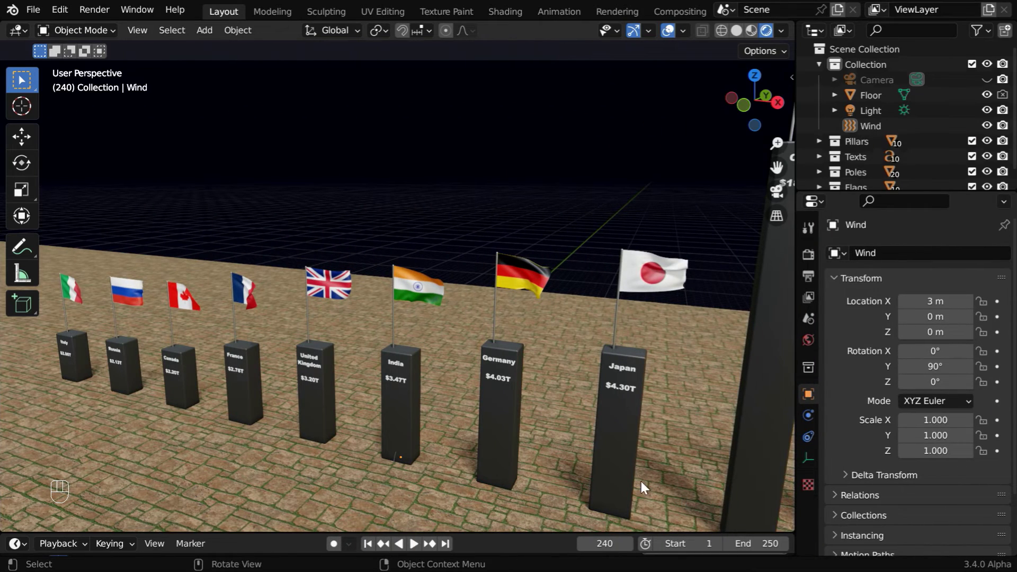
middle_drag(449, 449, 456, 492)
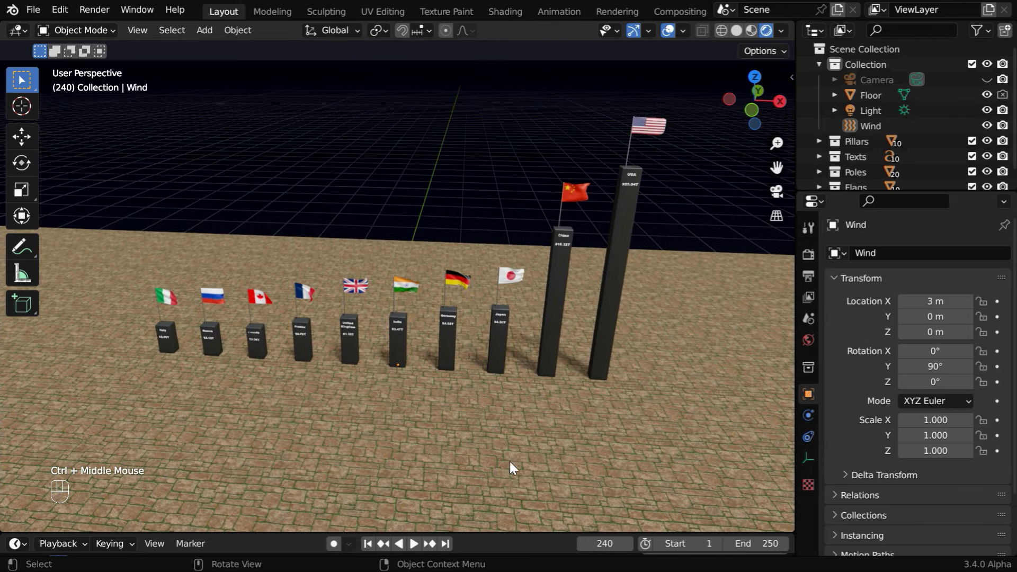
click(987, 80)
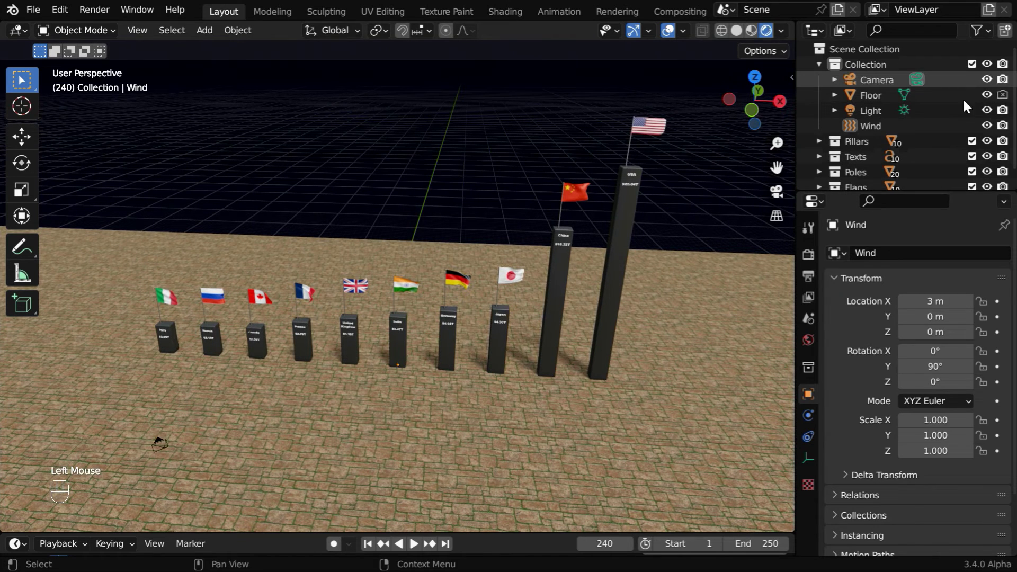
double_click(161, 444)
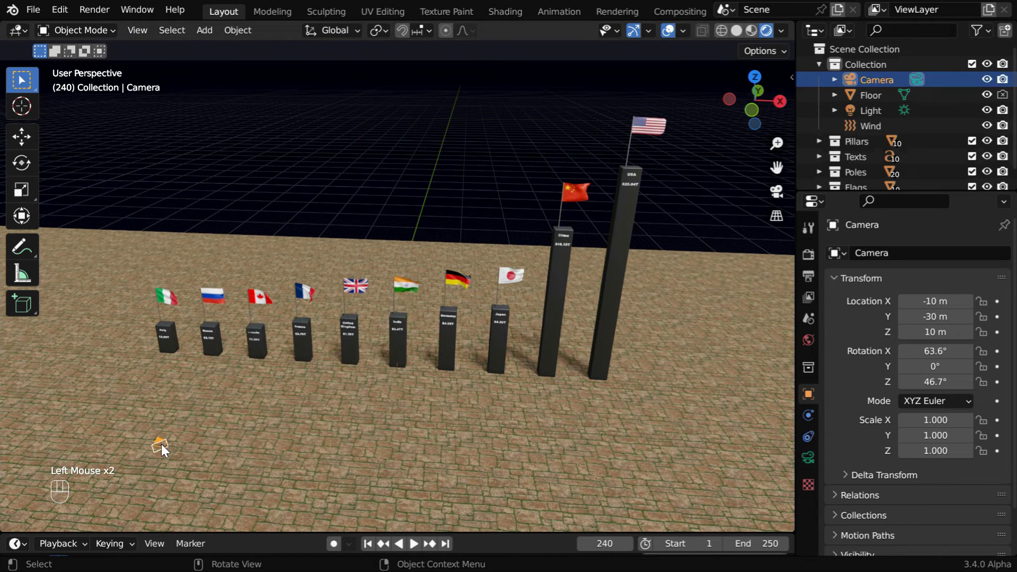
middle_drag(220, 411, 265, 445)
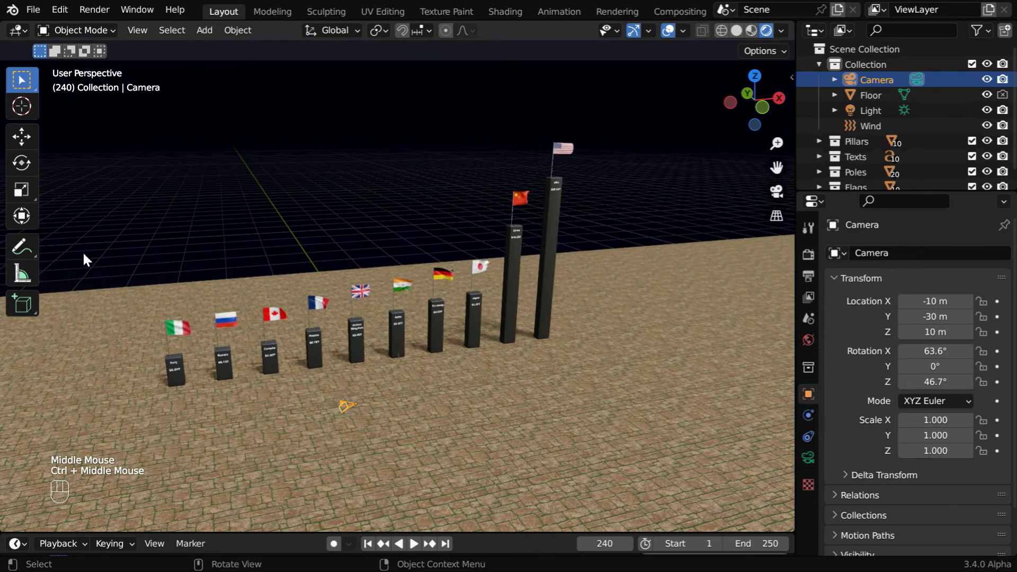
click(29, 137)
drag(413, 403, 215, 435)
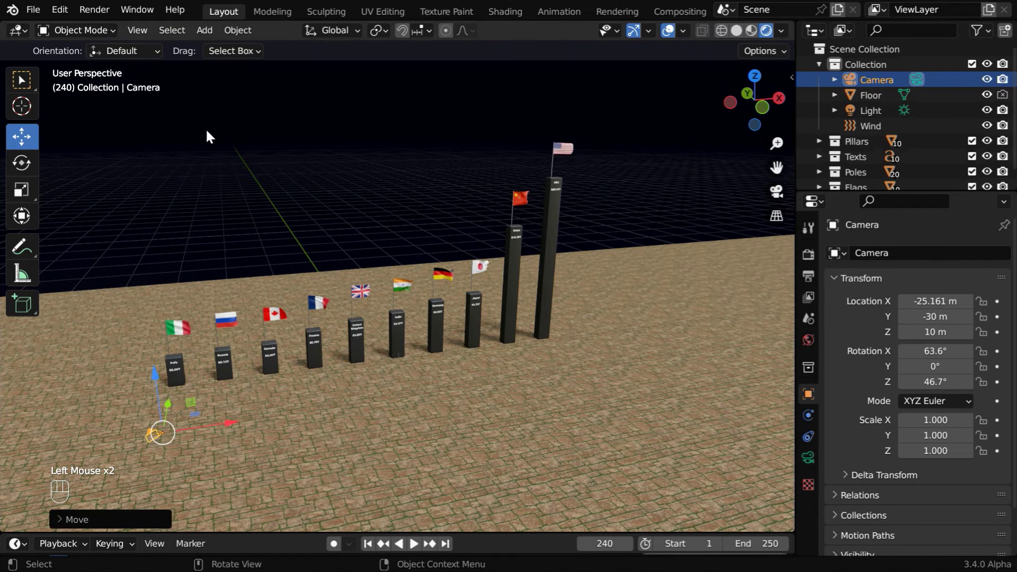
- Add a cube empty and move it along X to about -27.96 m, at the Italy block
click(201, 32)
mouse_move(251, 199)
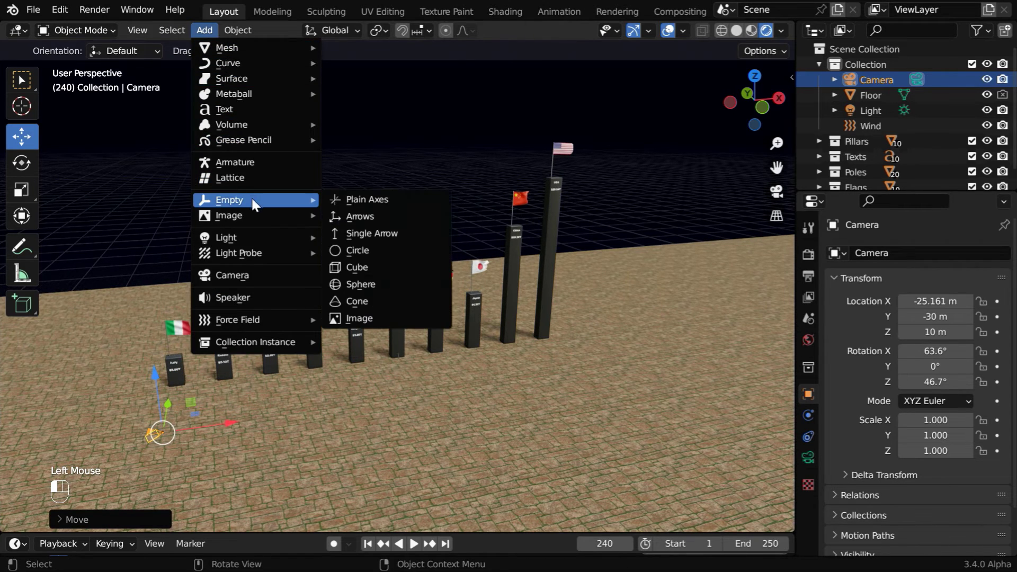
click(384, 267)
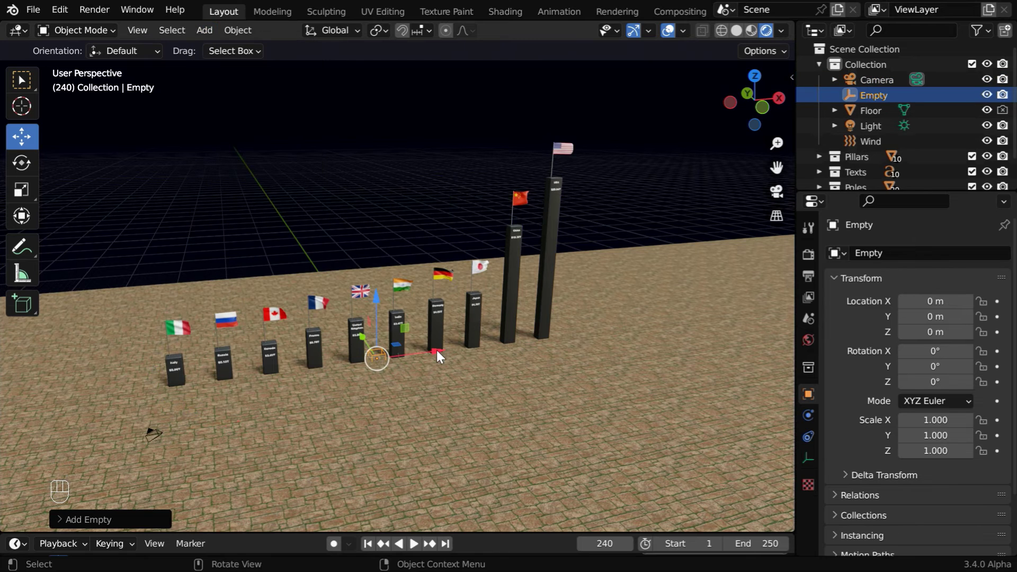
drag(436, 351, 217, 375)
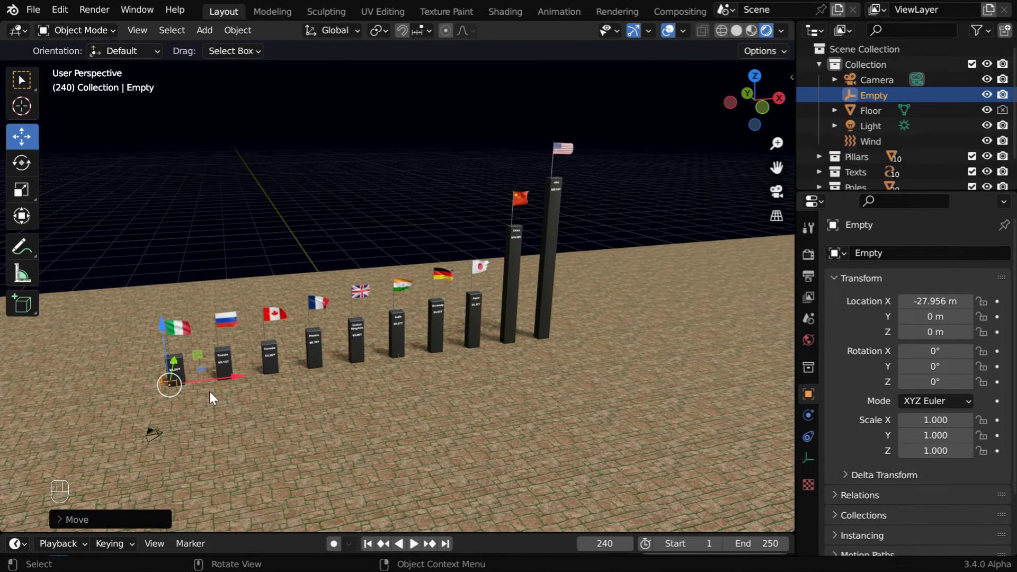
- Add a Track To constraint to the camera with the Empty as its target
click(157, 432)
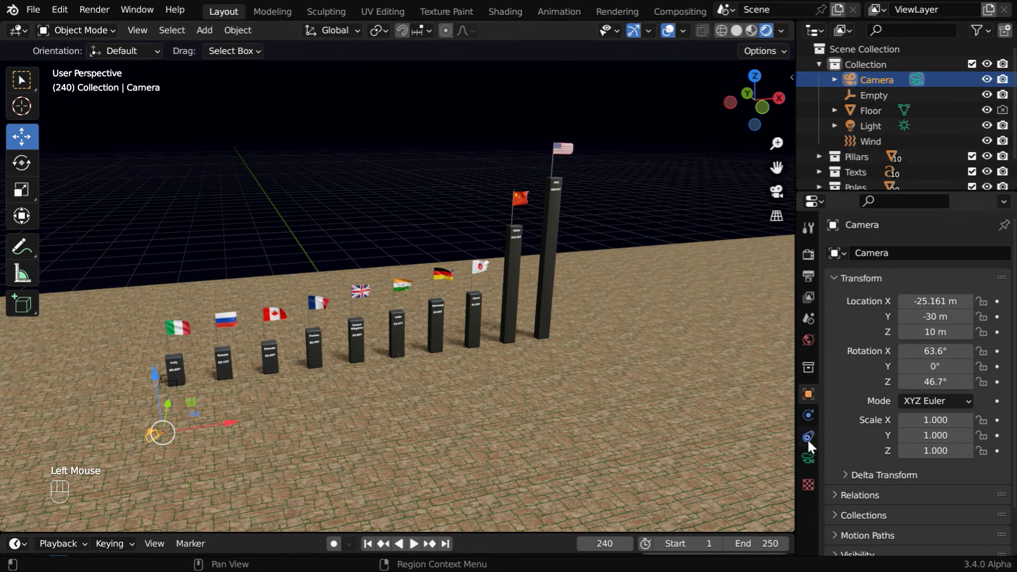
click(808, 437)
click(916, 253)
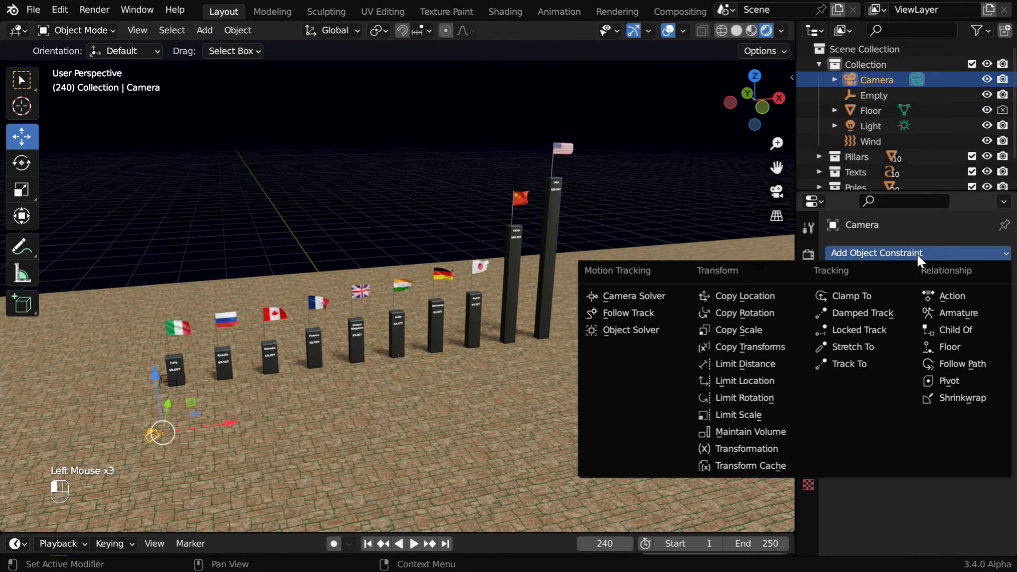
click(870, 364)
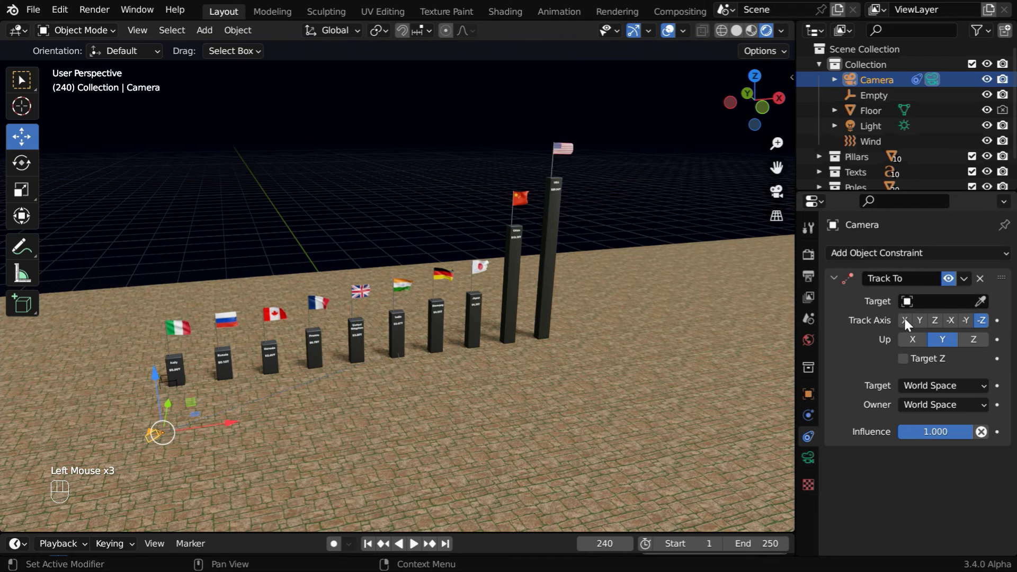
click(908, 301)
text(e)
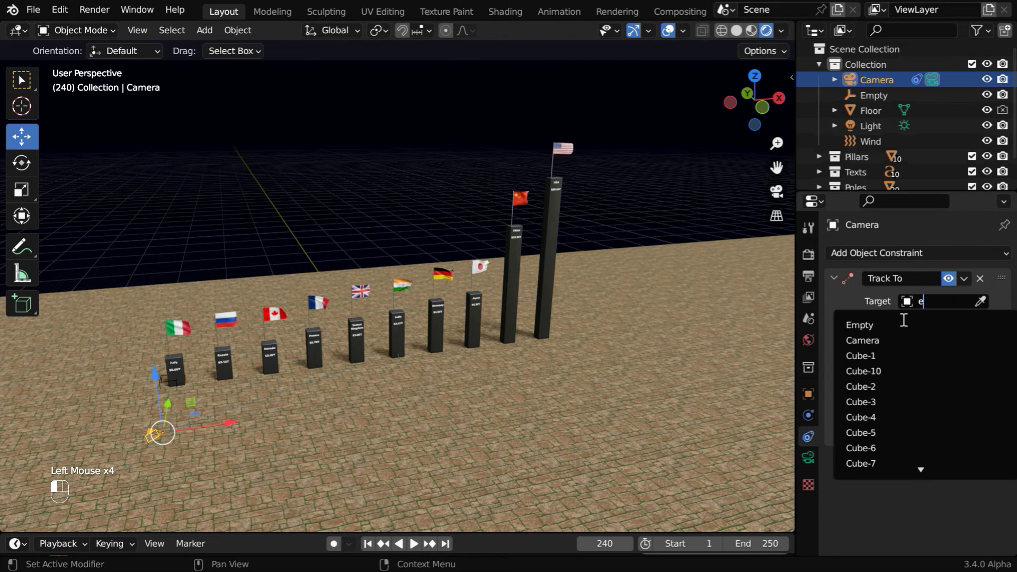
click(871, 325)
- In front view, move the camera beyond the Italy block to about X -33.26 m and Z 11.54 m
key(KP_1)
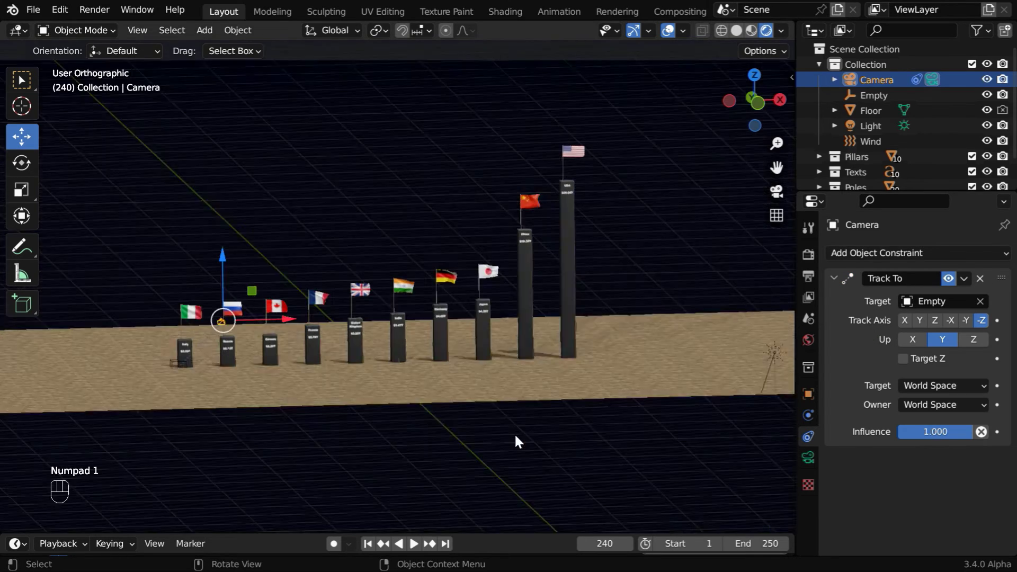
ctrl+middle_drag(504, 450, 504, 390)
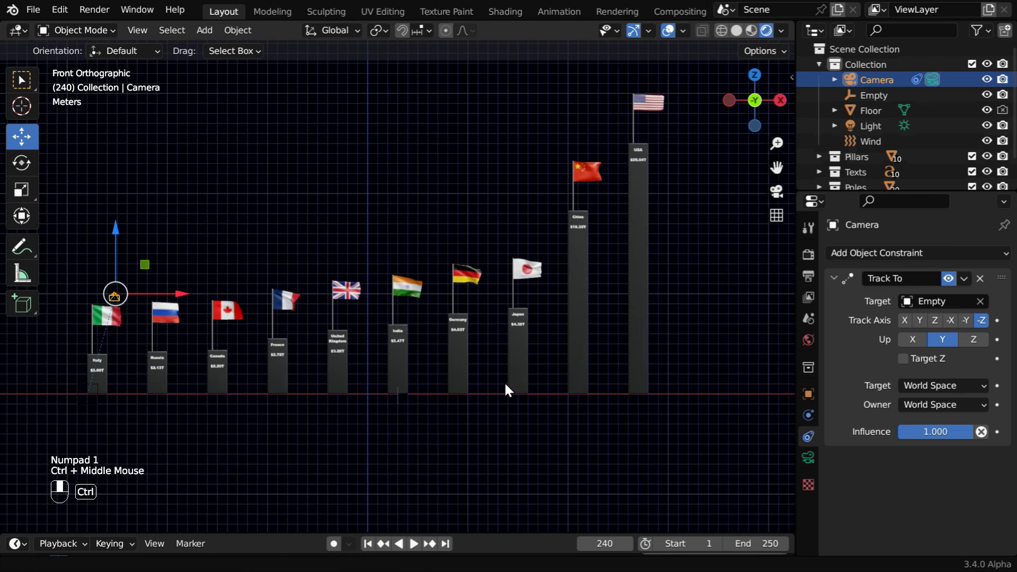
shift+middle_drag(431, 398, 442, 427)
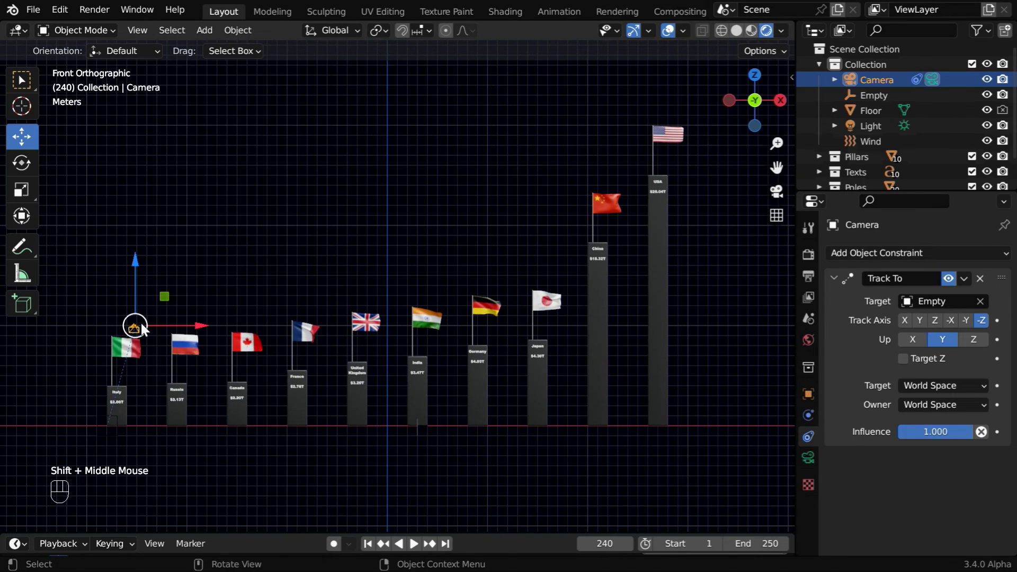
drag(140, 322, 42, 306)
- While looking through the camera, raise the empty to about Z 5.55 m to frame the Italy and Russia flags
click(783, 193)
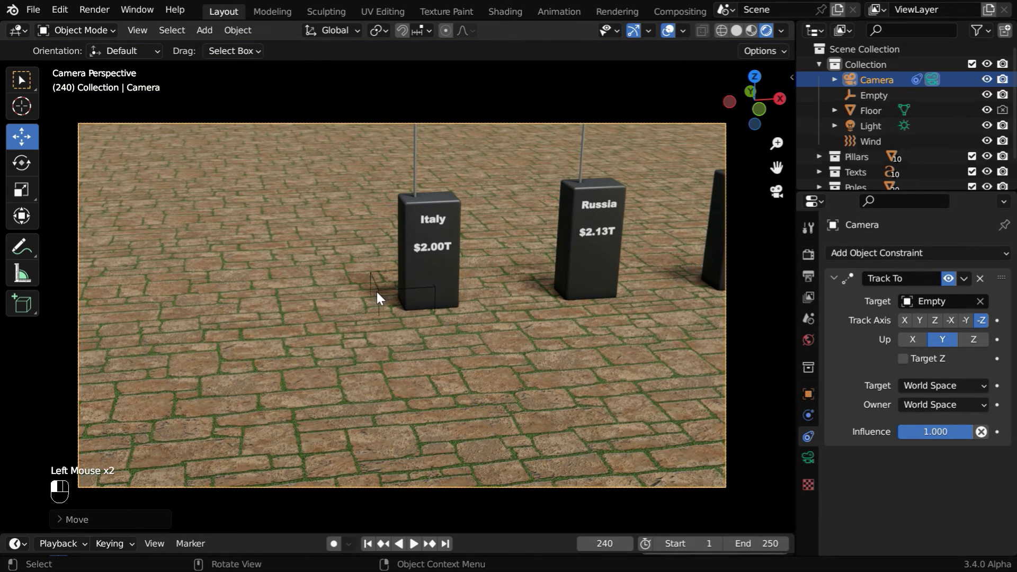
click(377, 291)
drag(405, 243, 422, 95)
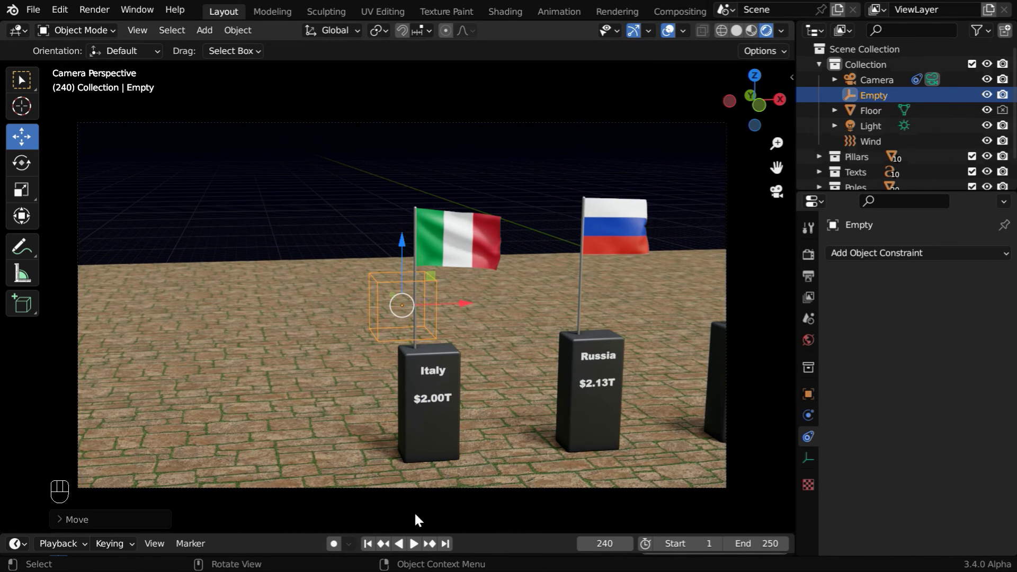
- Insert location keyframes for the empty and the camera at frame 1
click(371, 544)
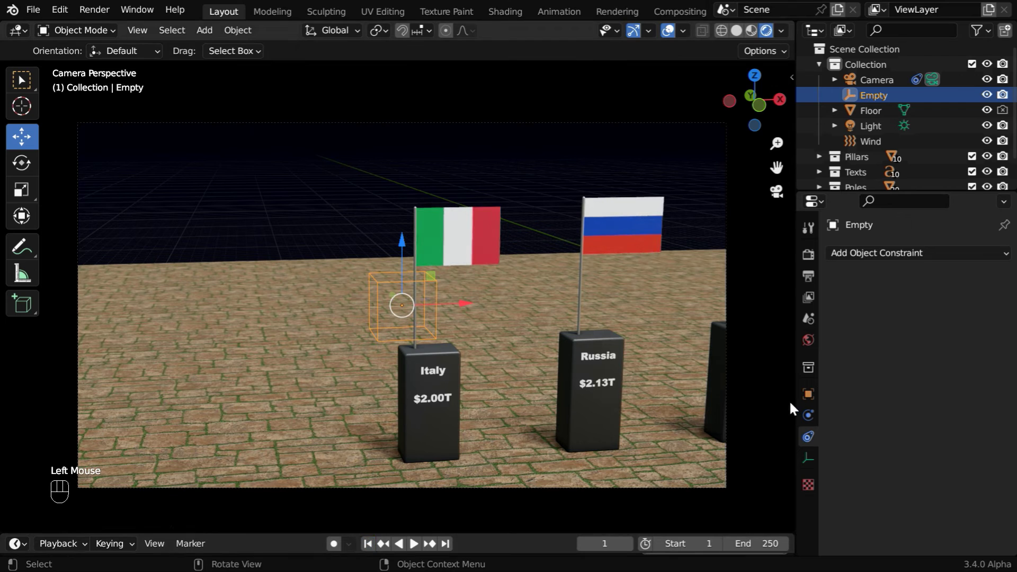
click(810, 395)
key(i)
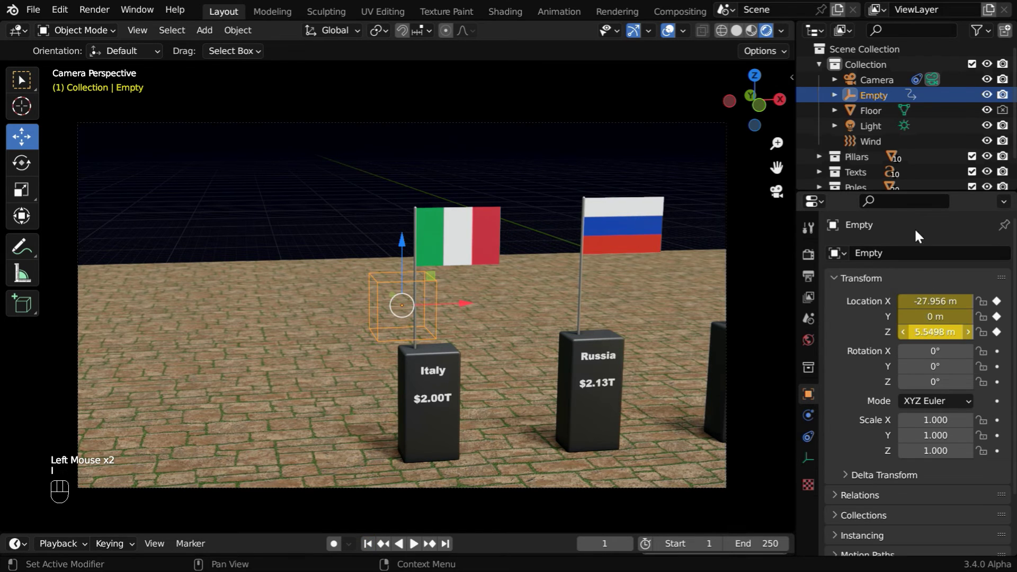
click(880, 81)
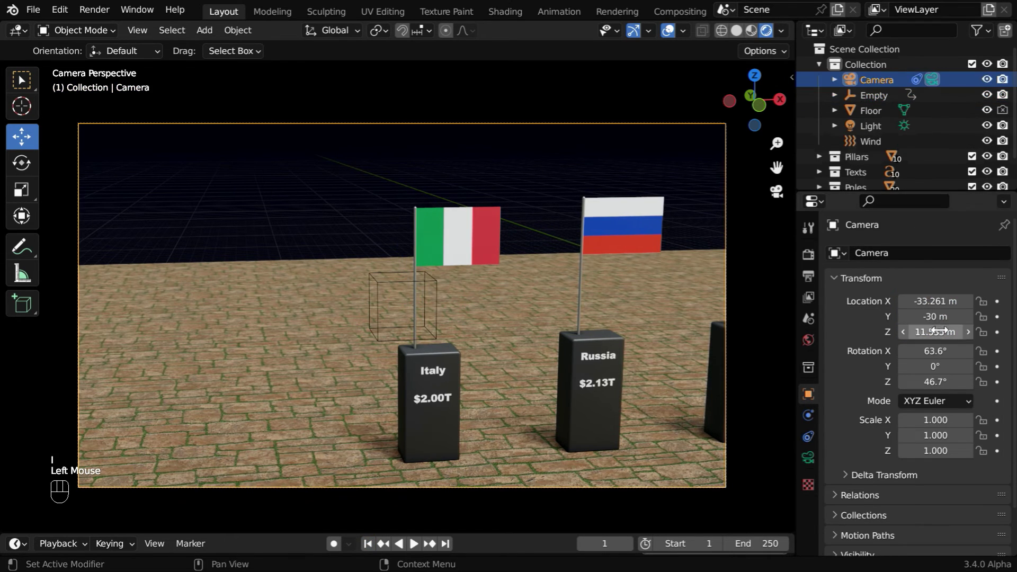
key(i)
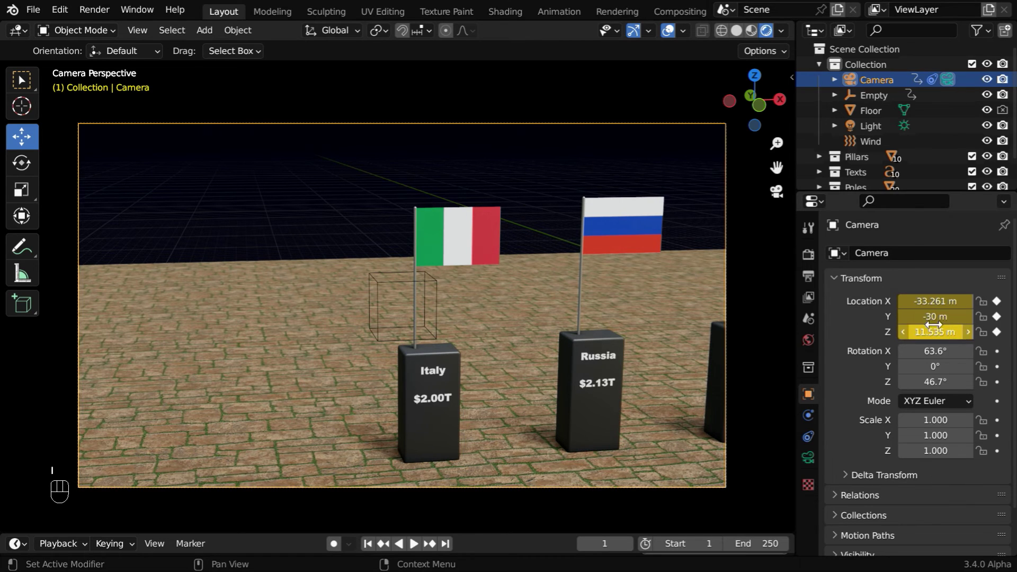
- Go to frame 250 and move the camera beyond the USA block to about X 33.13 m and Z 25.46 m
click(447, 544)
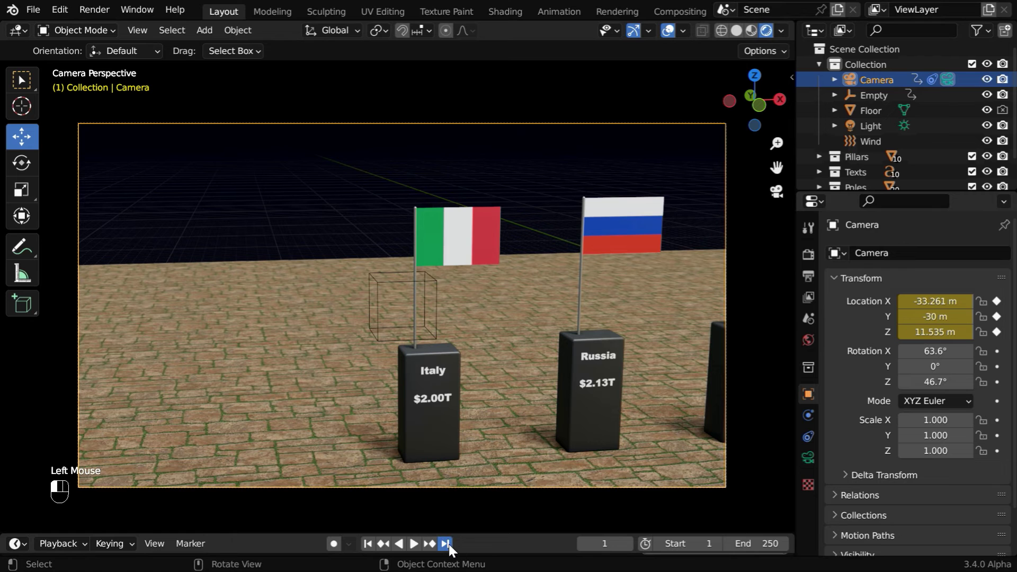
click(778, 193)
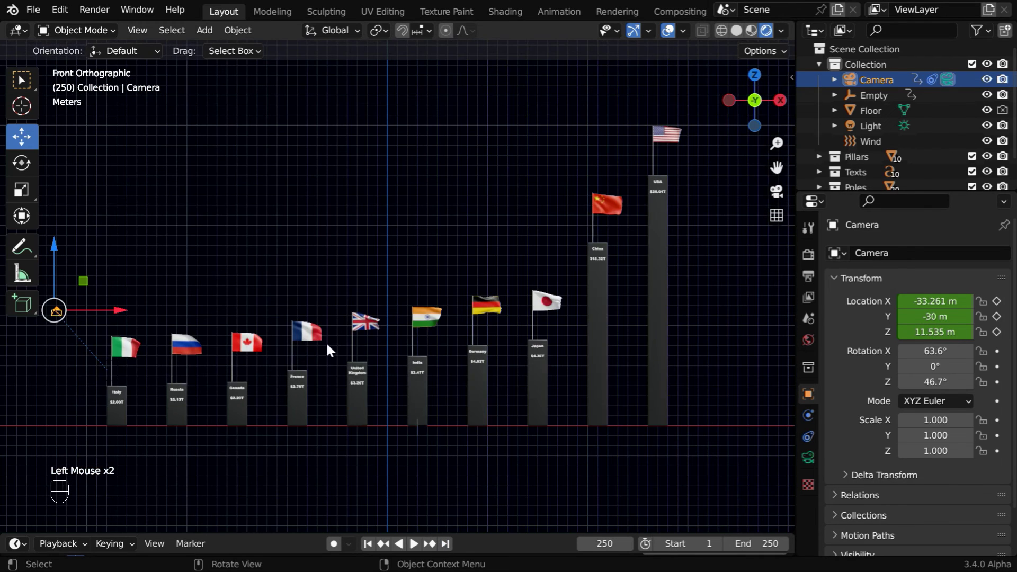
drag(55, 315, 725, 176)
- Move the empty to the top of the USA block, about X 27.58 m, Z 24.98 m, and keyframe both the empty's and camera's locations at frame 250
click(874, 95)
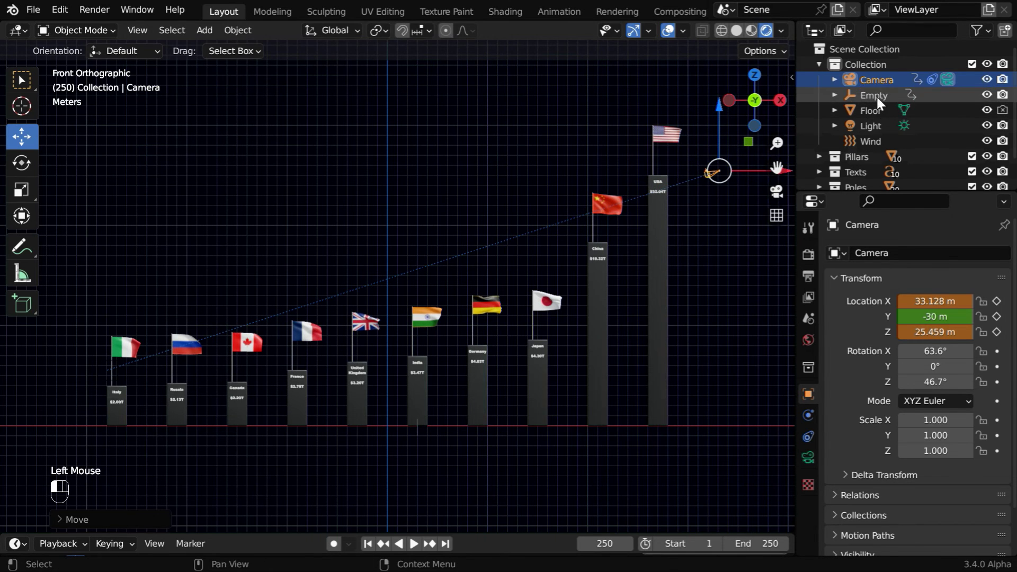
drag(108, 373, 666, 176)
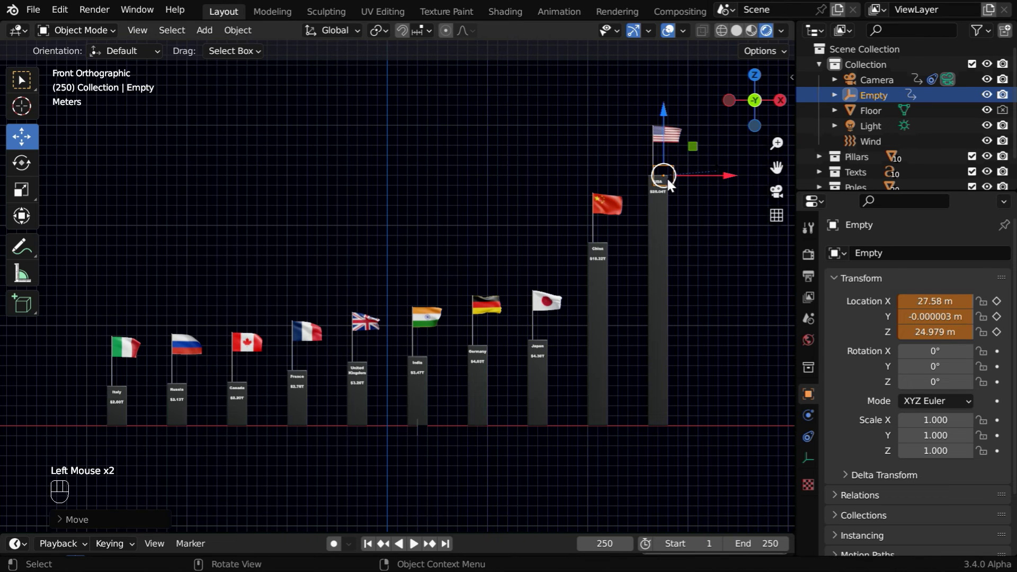
click(774, 193)
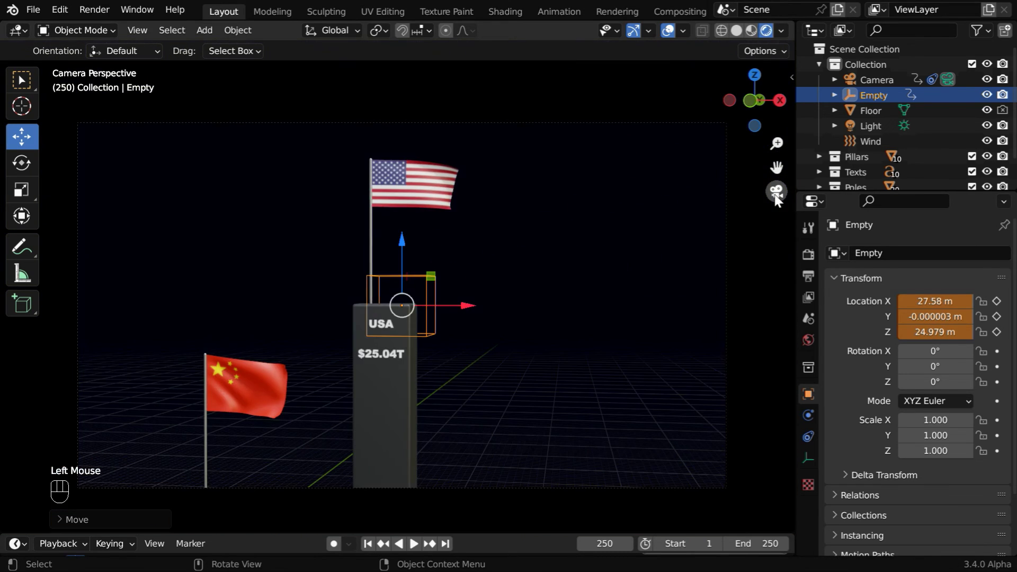
click(774, 194)
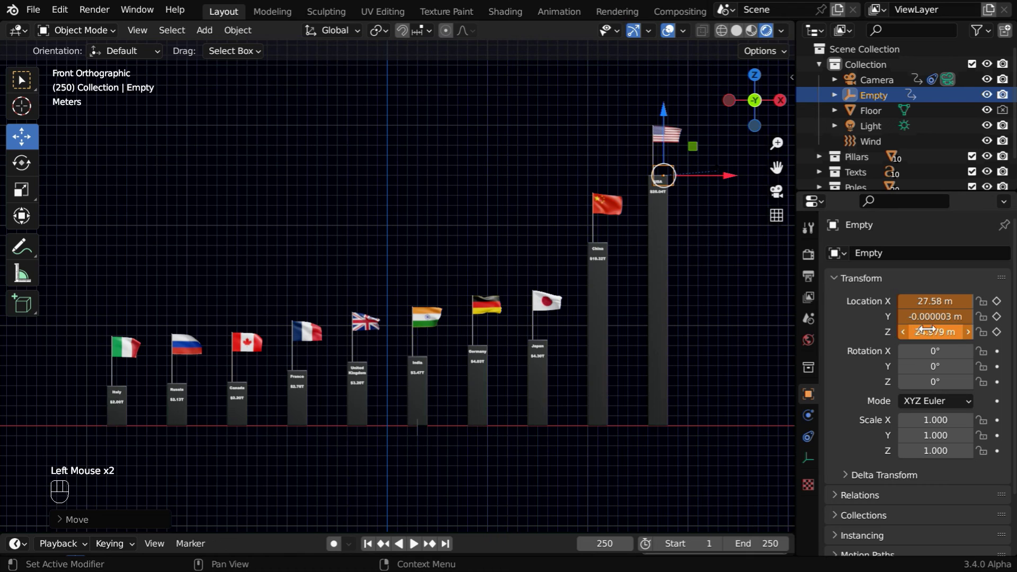
key(i)
click(877, 80)
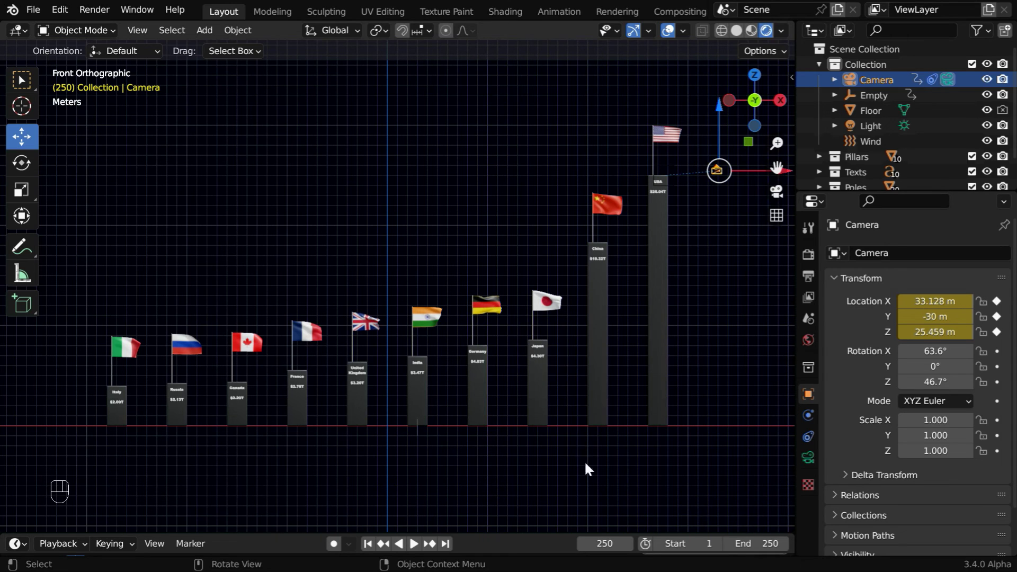
- Go to frame 200 and move the camera in front of the Japan block, to about X 15.11 m and Z 7.32 m
click(608, 543)
text(20)
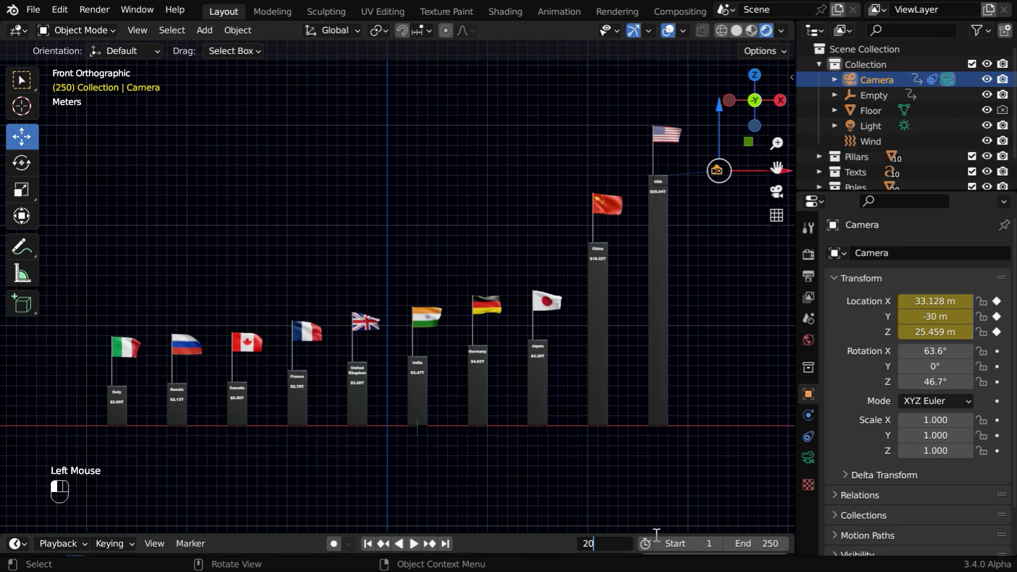
text(0)
key(Return)
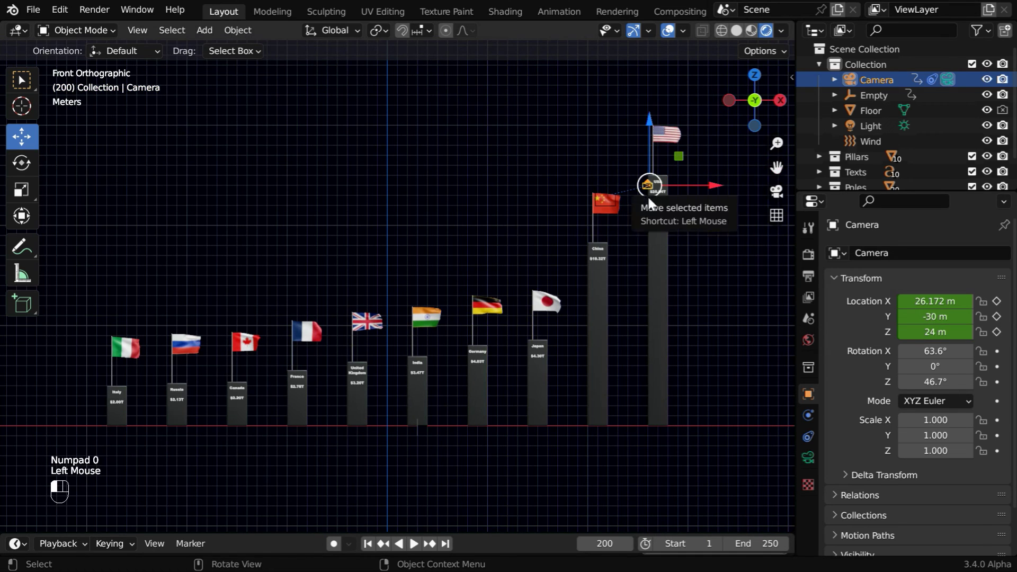
drag(649, 195, 538, 352)
- Move the empty above the Japan block to about X 14.83 m, Z 10.24 m, keyframe both locations at frame 200, and return to frame 1
click(875, 99)
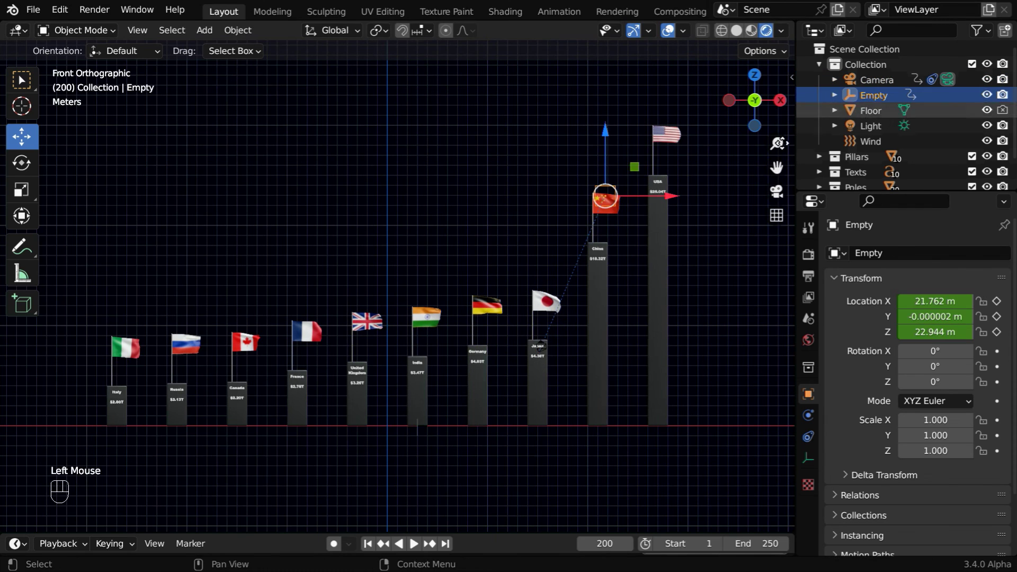
drag(612, 204, 538, 328)
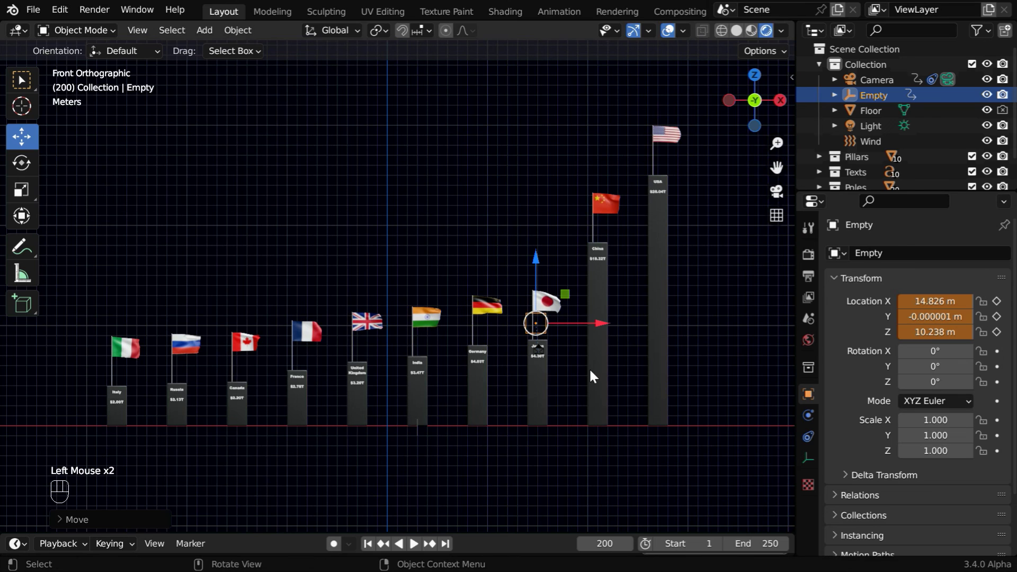
key(i)
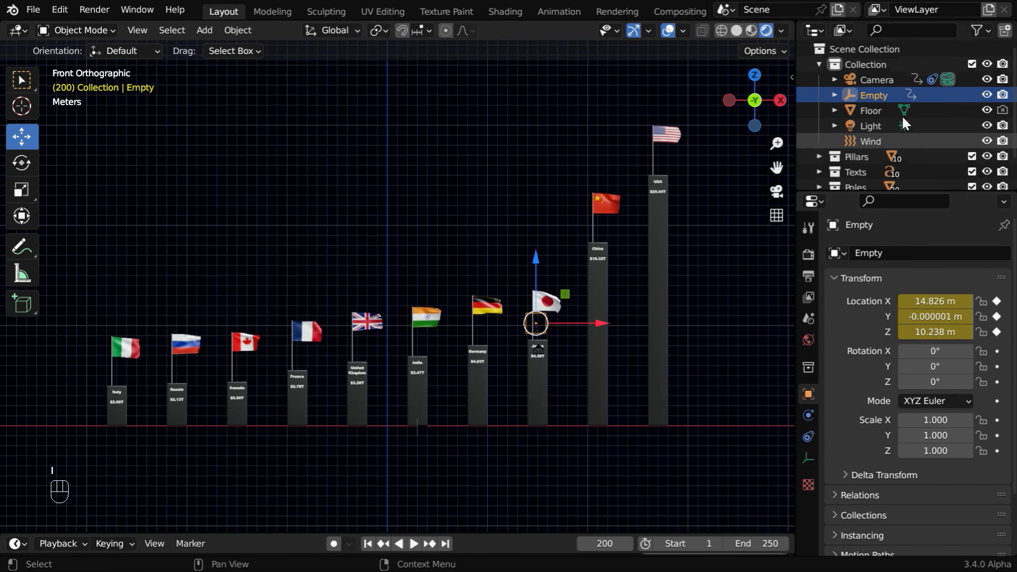
click(880, 80)
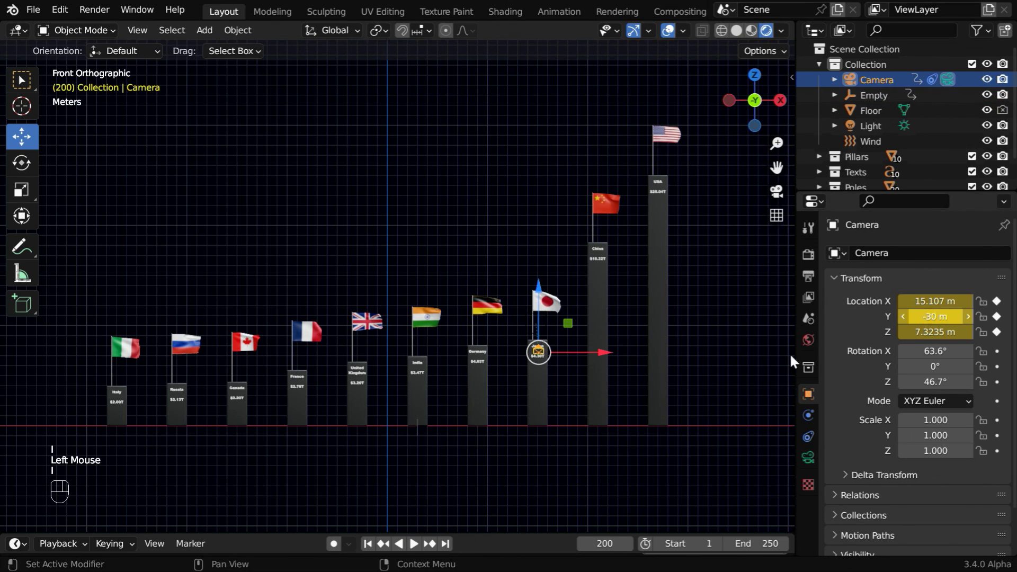
click(367, 544)
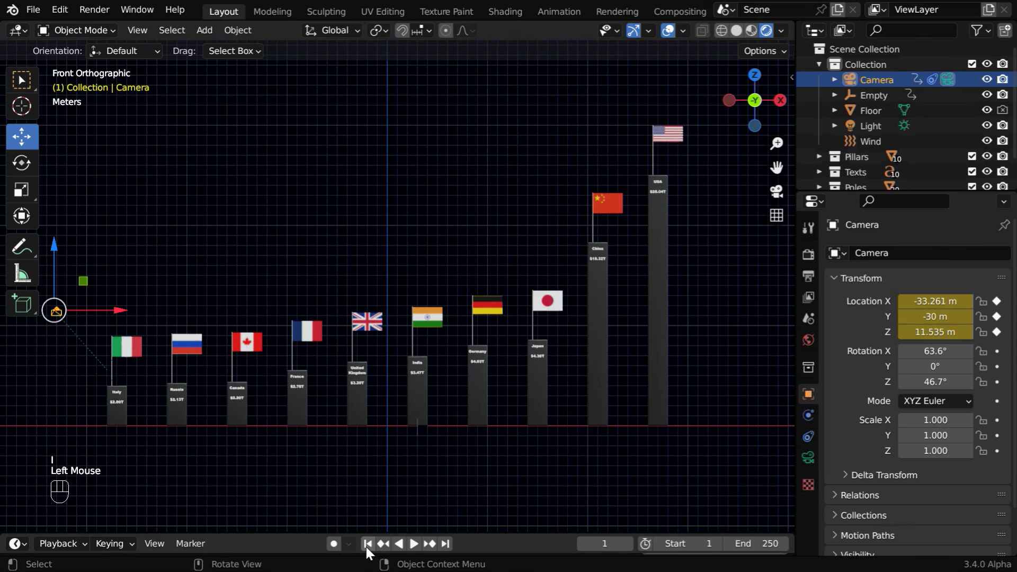